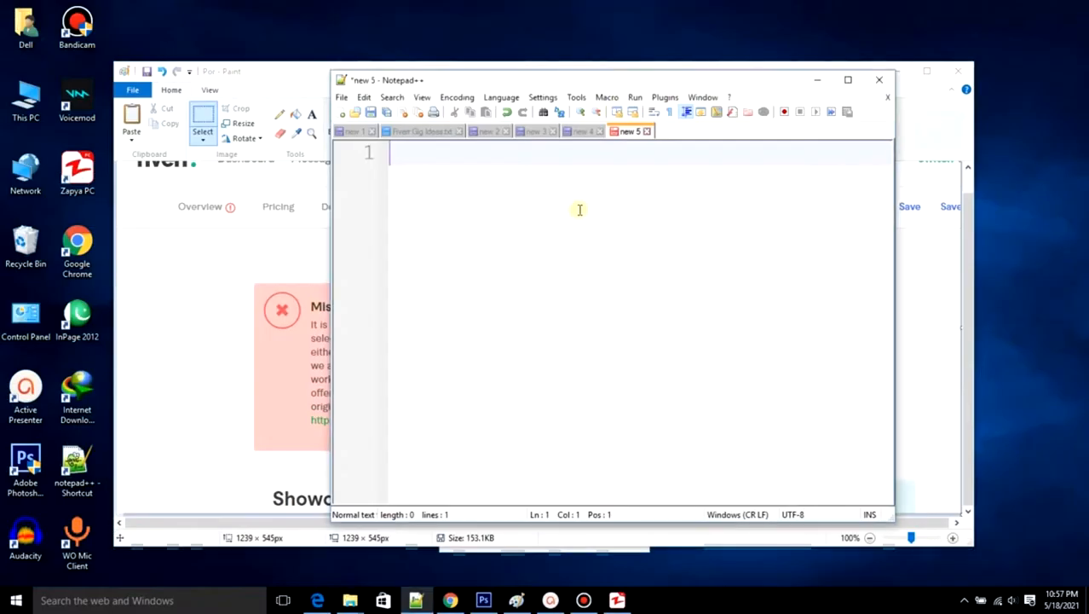
Write the note lines "Hi Guys,", "In this Video I will show you" and "How to Make a Video for Free for".
text(,)
key(Return)
text(In this Video I will show you)
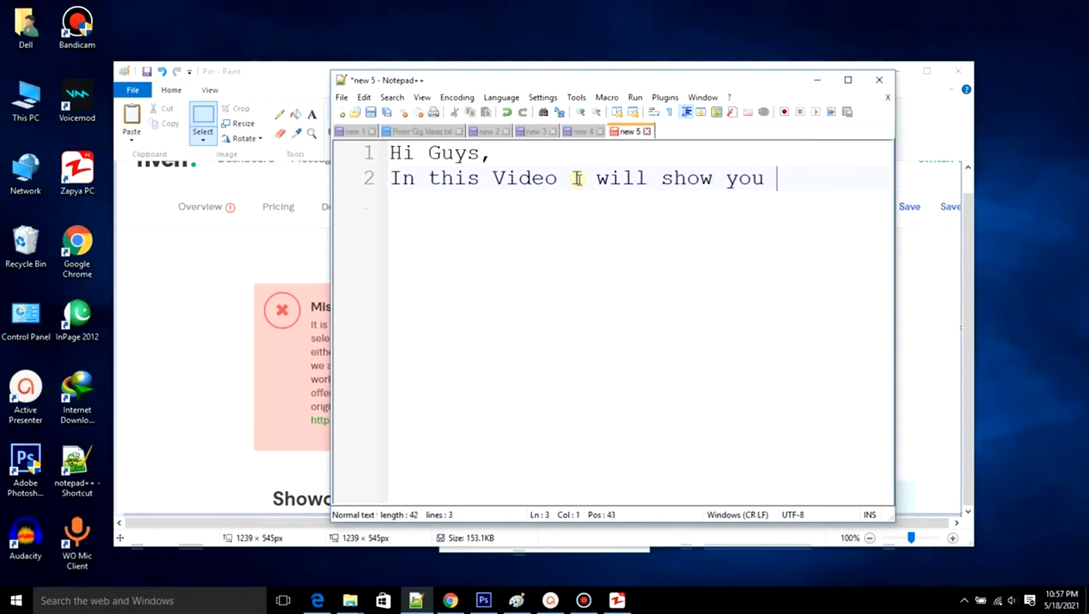
key(Return)
text(How to Make a Video for Free for)
key(Return)
text(your Fi)
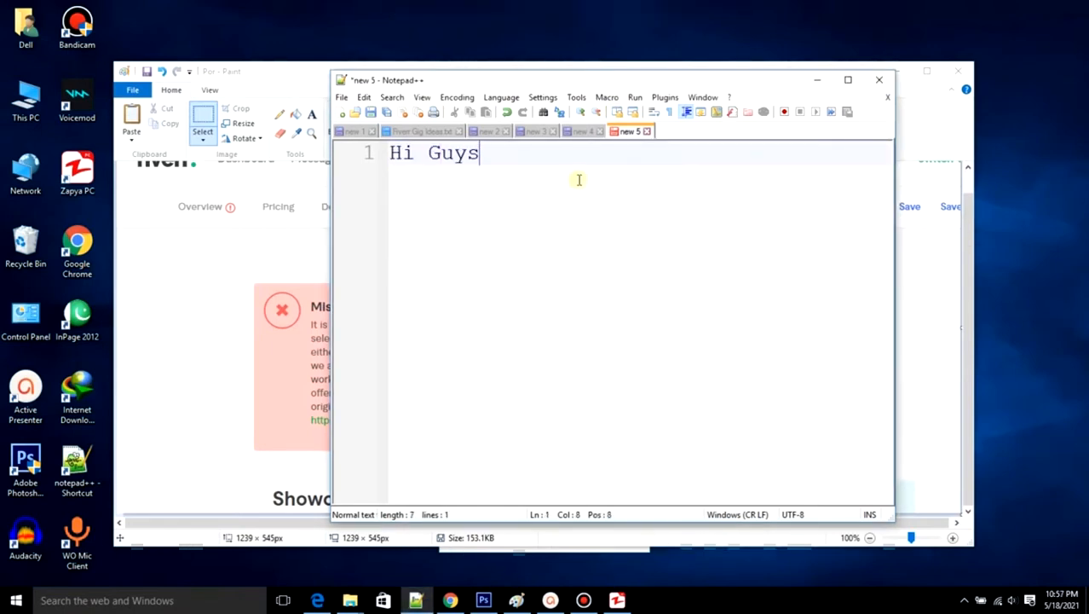
text(,)
key(Return)
text(In this Vid)
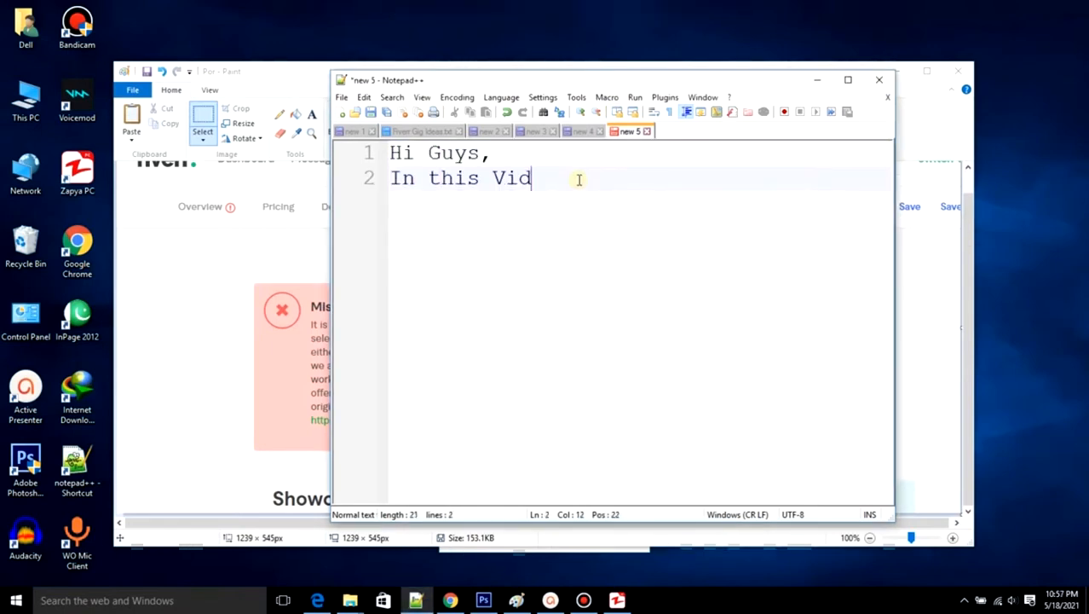
text(eo I will show you)
key(Return)
text(How to Make a Video for Free for)
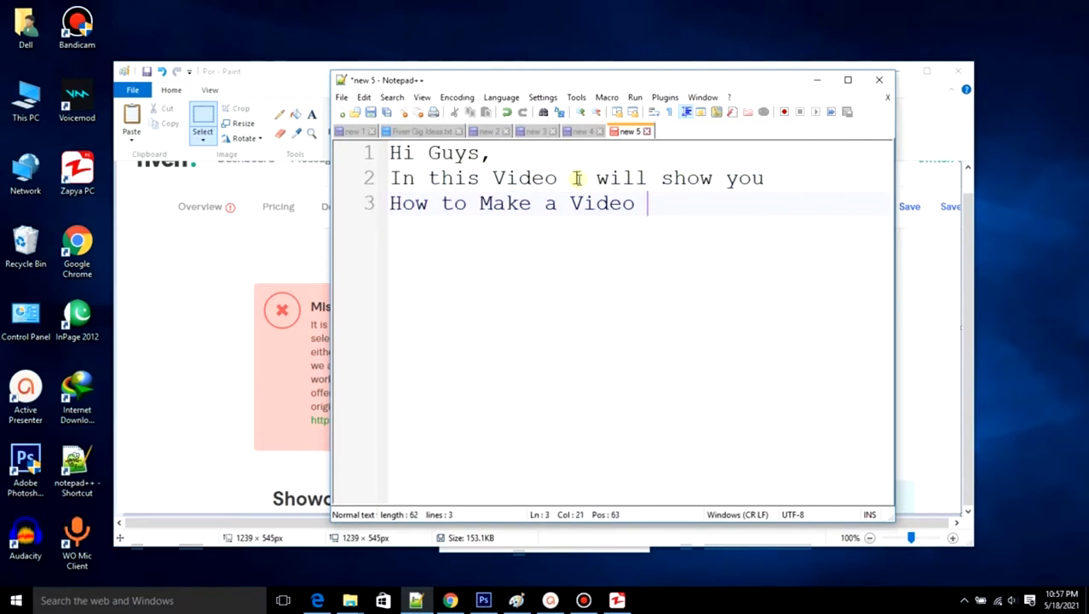
Finish the introductory note with the lines "your FIVERR GIG." and "So, let see this".
key(Return)
text(your FIVERR GIG.)
key(Return)
text(So, let see this)
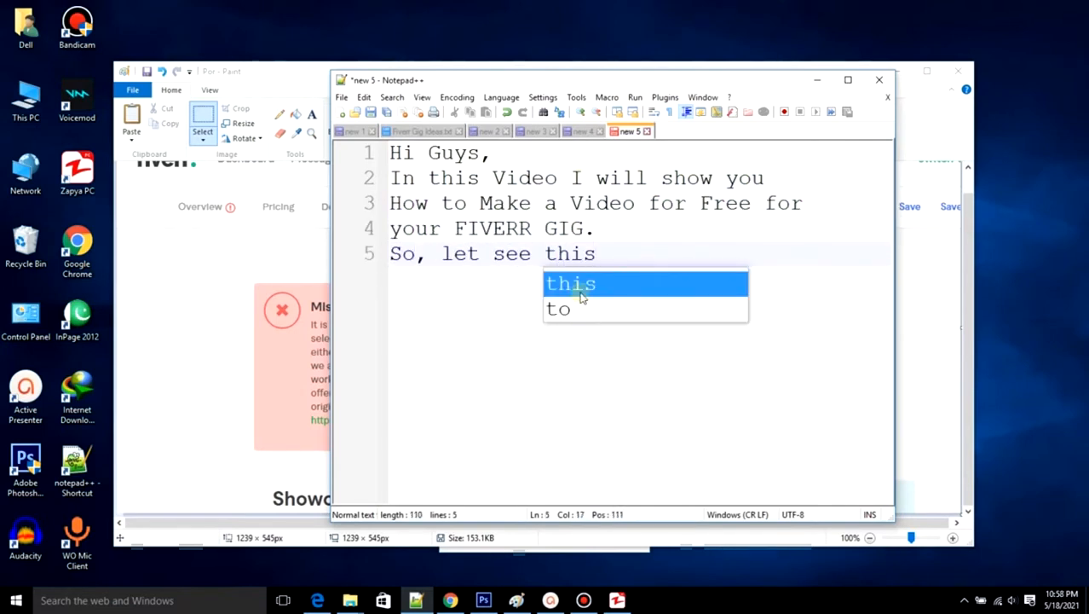
Switch to Paint and draw a rectangle about 770 × 274 px around the Missing Video/Audio message.
click(303, 251)
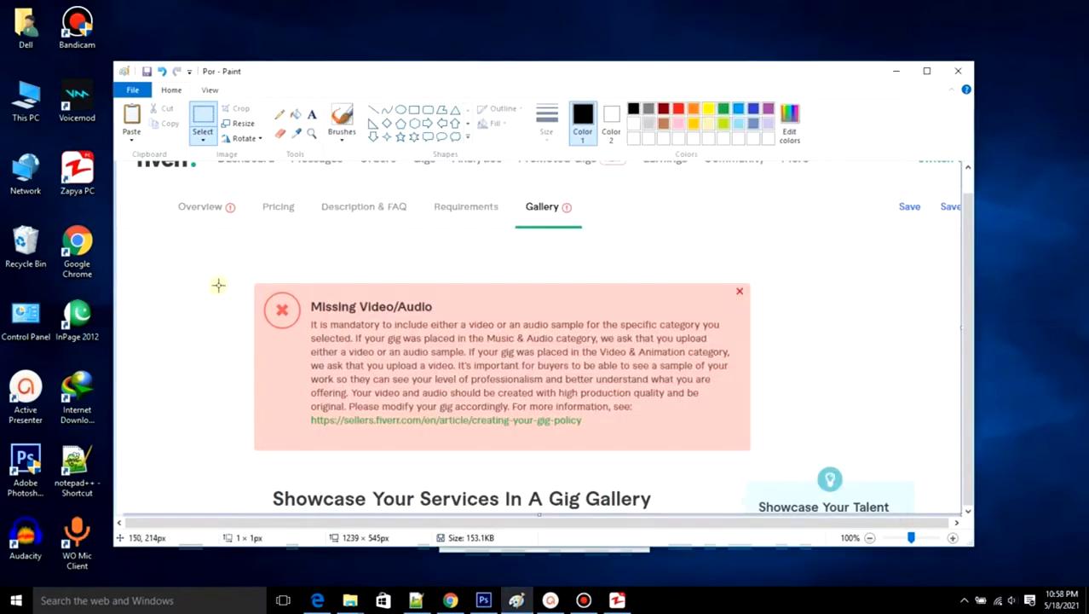
click(414, 109)
mouse_move(236, 276)
mouse_down()
mouse_move(355, 355)
mouse_move(784, 453)
mouse_move(760, 462)
mouse_up()
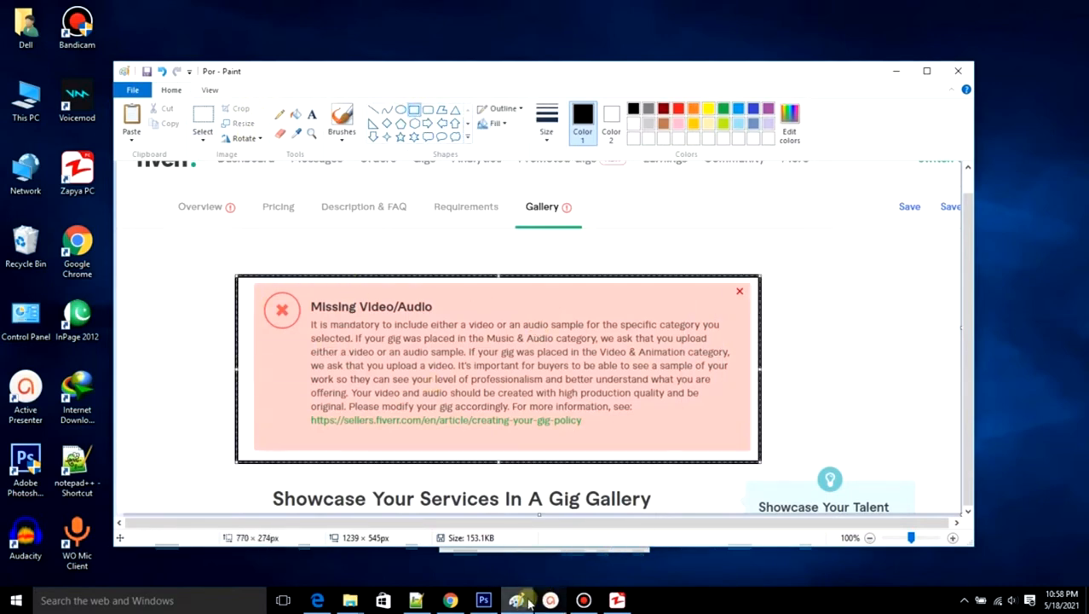
Switch to Notepad++ and replace the note with "If you are seeing this message in your Gig, so you need to".
click(416, 600)
key(ctrl+a)
text(If you are seeing this message in your)
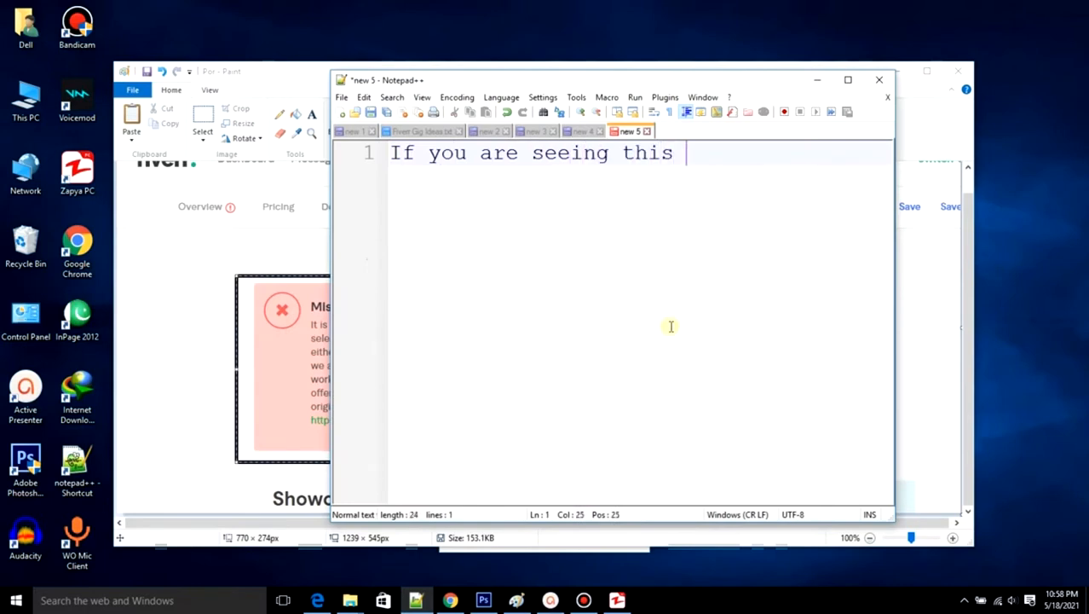
key(Return)
text(Gig, so you you ne)
key(BackSpace)
key(BackSpace)
key(BackSpace)
key(BackSpace)
key(BackSpace)
key(BackSpace)
text(need to )
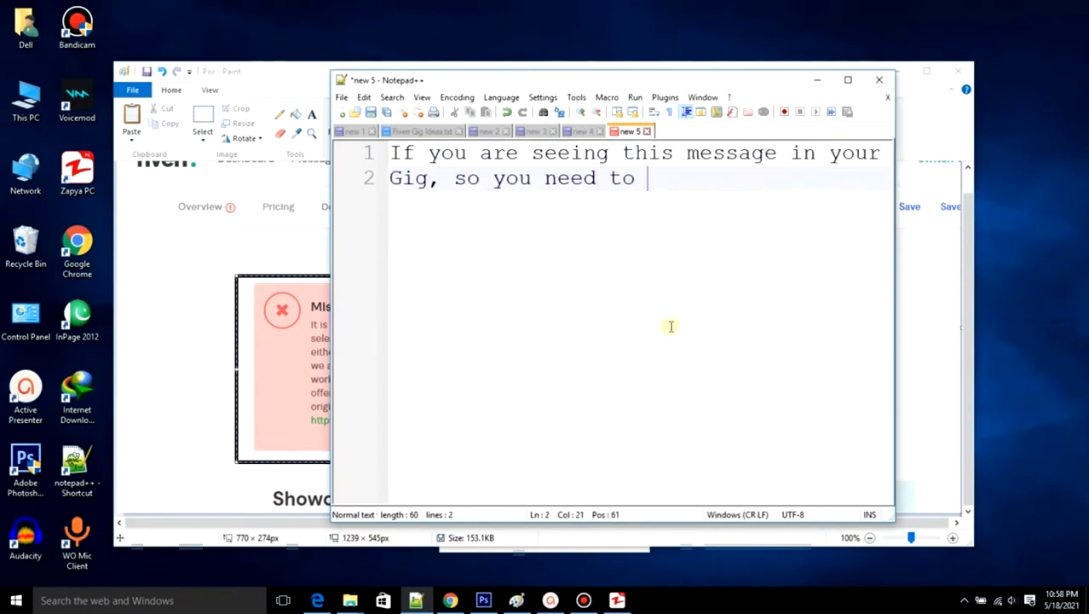
Continue the note with "Improve or Upload a Video in your Gig to Approve." and "Otherwise your gig will not become".
text(Improve or Upload)
key(Return)
text(a Video in your Gig to Approve.)
key(Return)
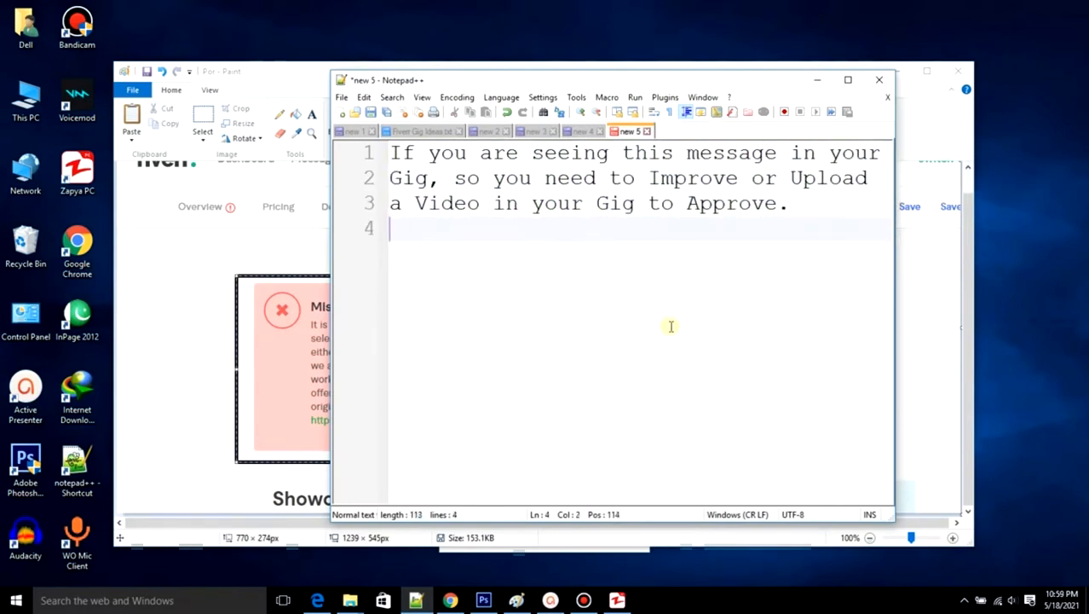
text(Otherwise your gig will not become)
key(Return)
text(p)
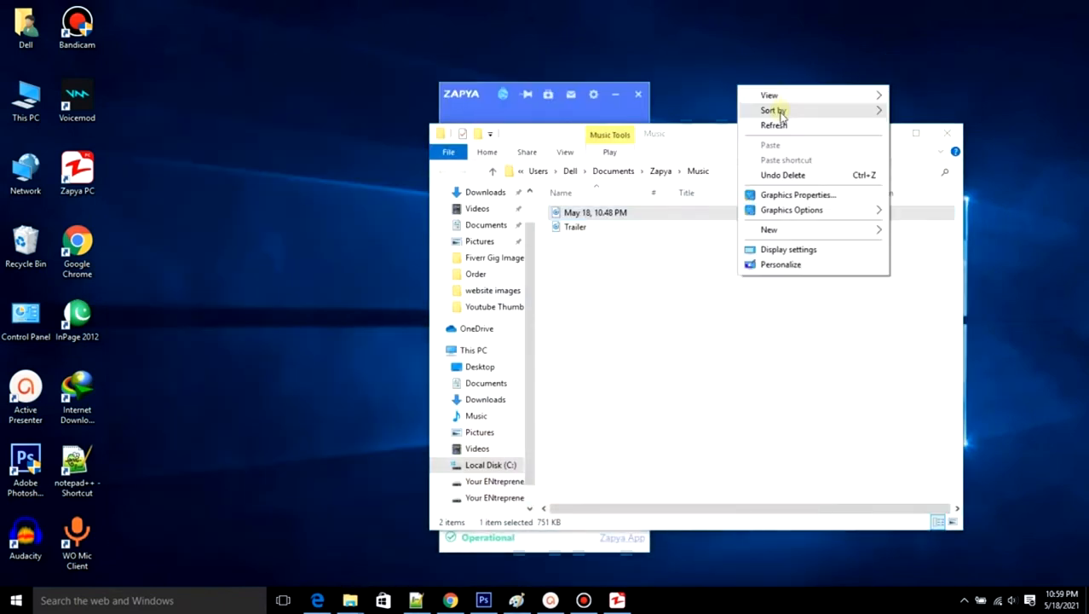
Annotate the May 18, 10.48 PM audio file with the red text "Here we have a short Voice Over" and enclose both in a rectangle.
click(918, 132)
drag(720, 132, 596, 134)
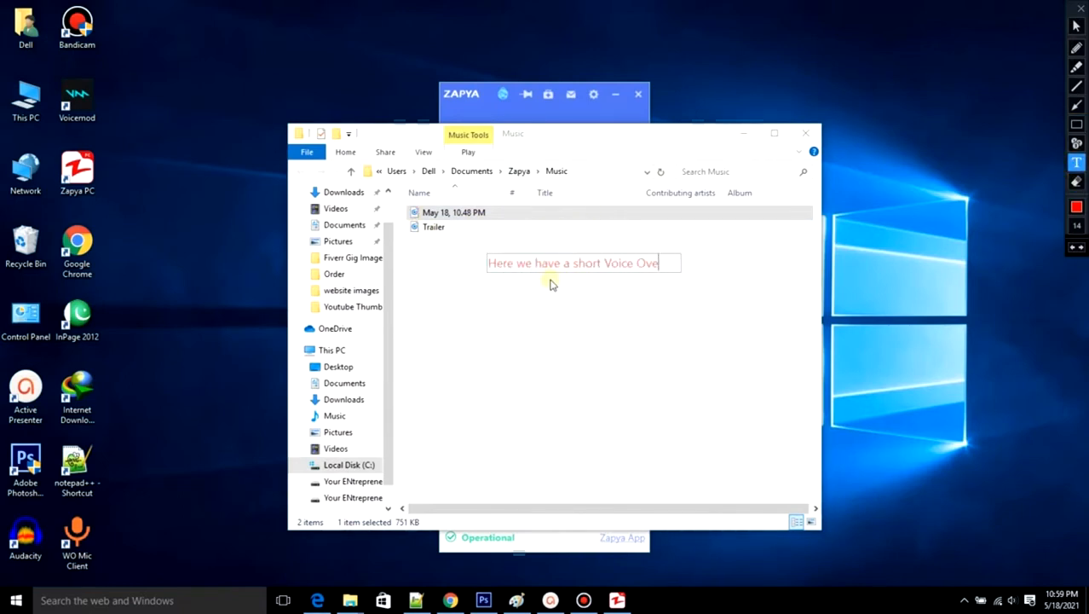
drag(490, 258, 490, 207)
click(1076, 123)
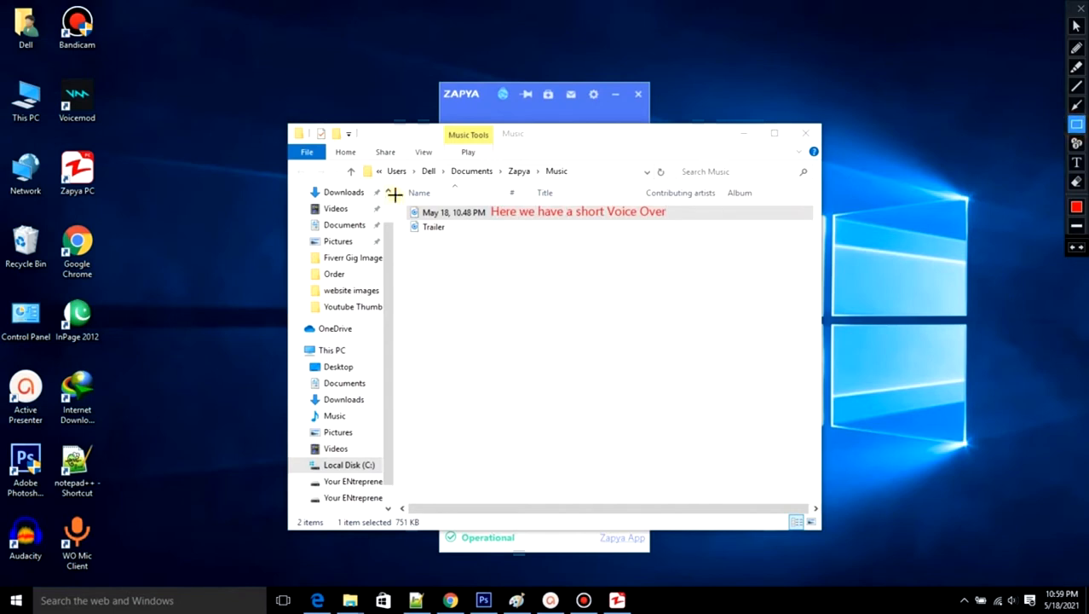
drag(394, 198, 683, 223)
Clear the screen annotations and minimize the Music folder and Zapya windows to leave a bare desktop.
key(Escape)
click(744, 133)
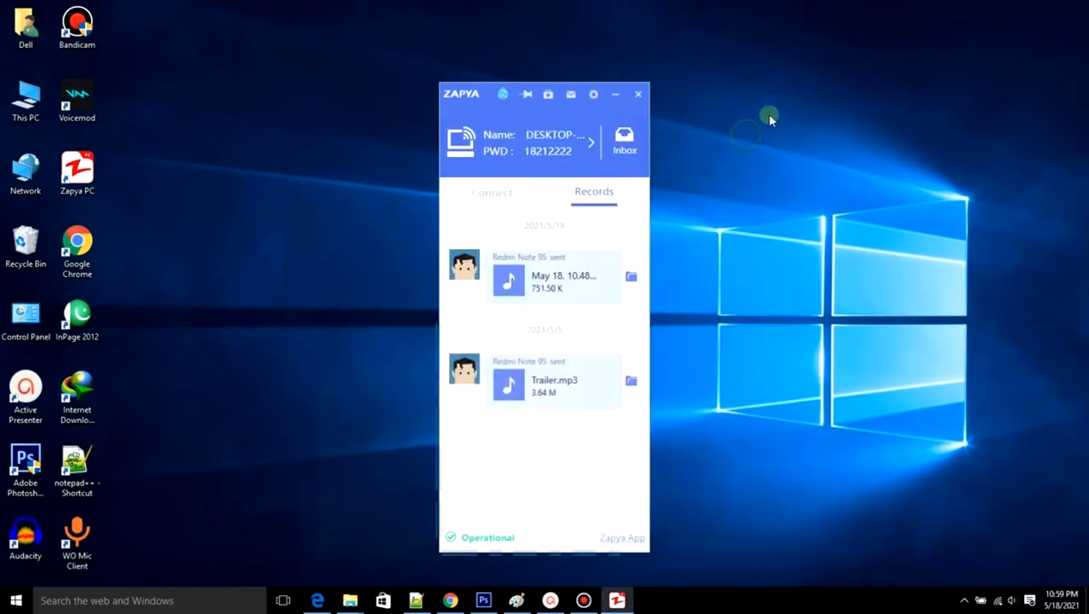
click(614, 94)
right_click(782, 121)
click(809, 164)
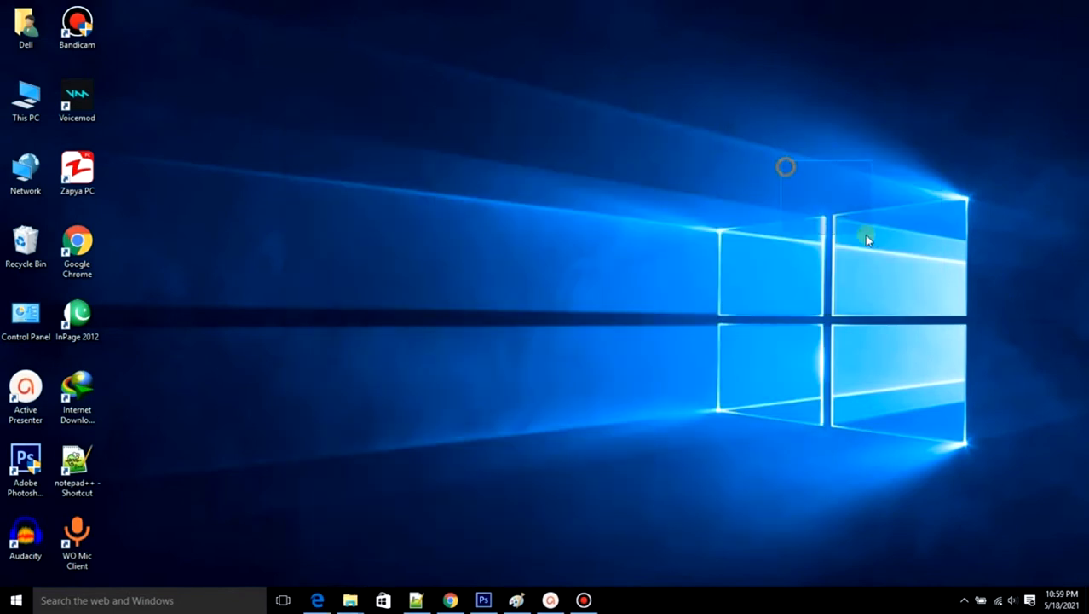
Switch to Notepad++, write "In this case we will be needed a Video Editor Software" and widen the window to fit it.
click(416, 600)
text(In this case we will be needed a)
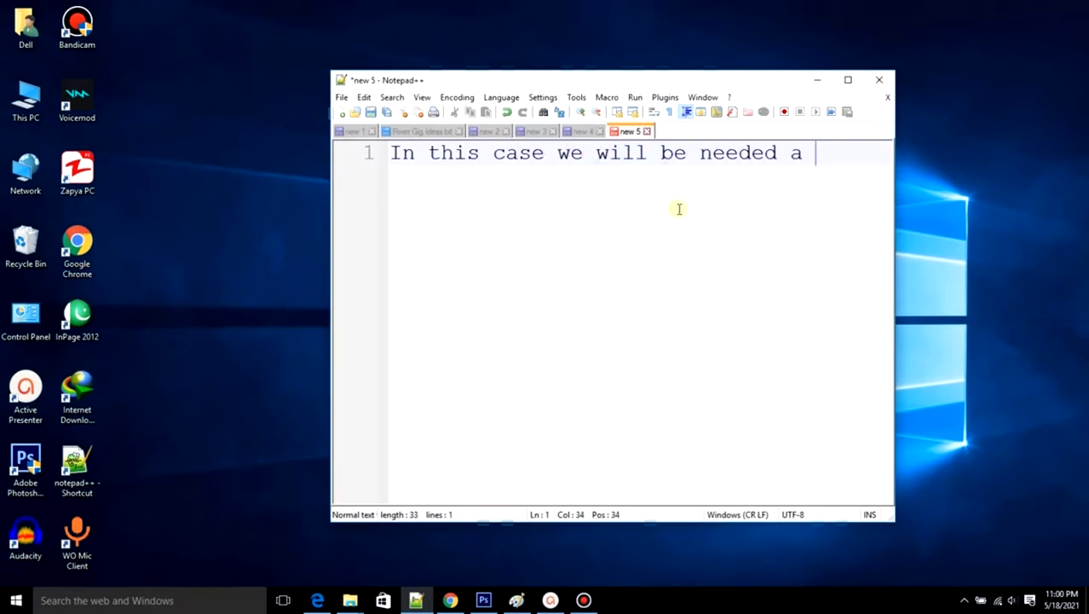
drag(898, 155, 1088, 155)
drag(893, 81, 695, 77)
text(Software)
key(Return)
Add the note line "And It should be a FREE Open Source? Right".
text(And It sho)
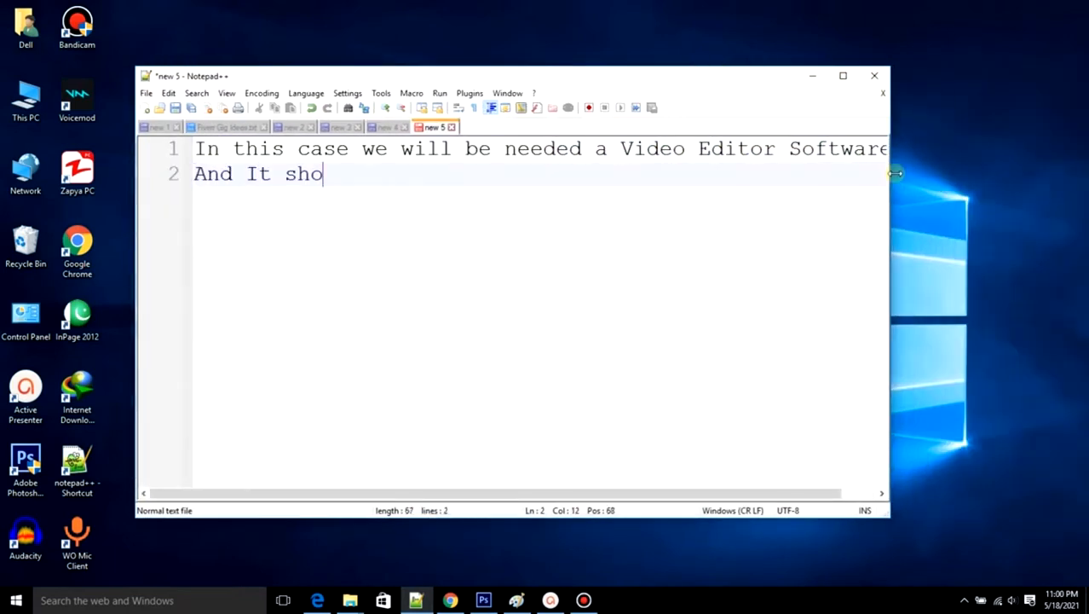
text(uld be a FREE Open Source? Right)
key(Return)
Add the note lines "So, I have found a Free software for you." and "name is ACTIVE PRESENTER. You can download it".
text(So, I have found a Free software for you.)
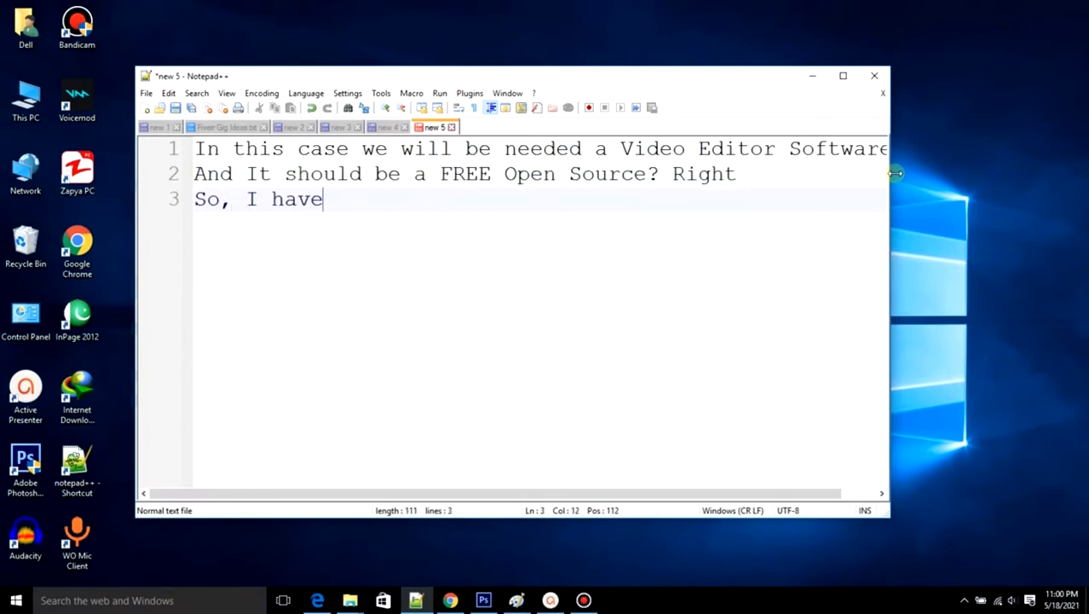
key(Return)
text(name is ACTIVE PRESENTER. You can download it)
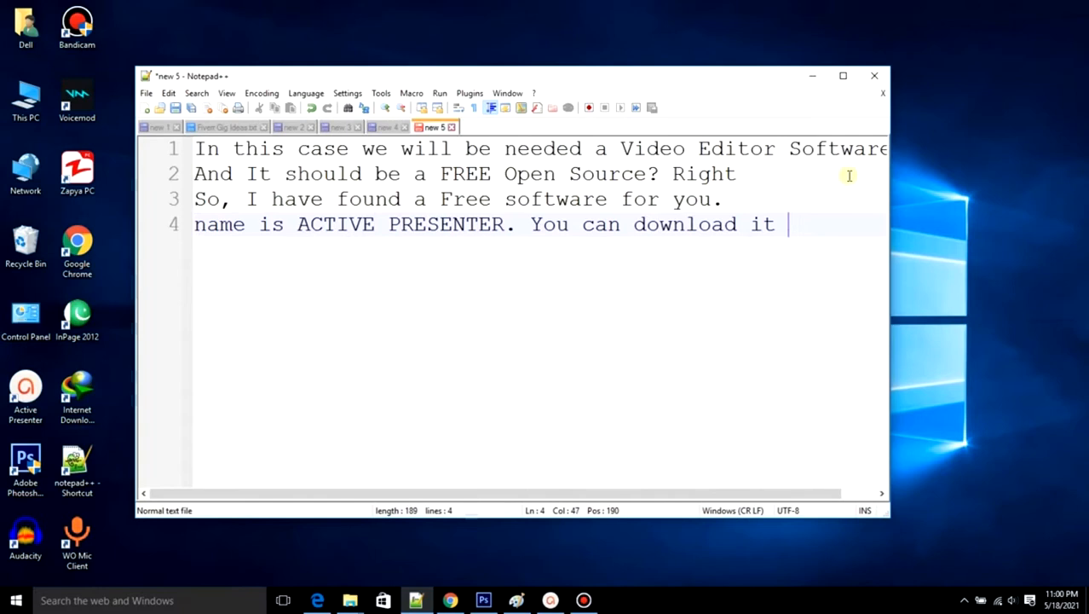
Outline the words ACTIVE PRESENTER in the note and the Active Presenter desktop shortcut with red rectangles, and leave annotation mode.
key(ctrl+alt+d)
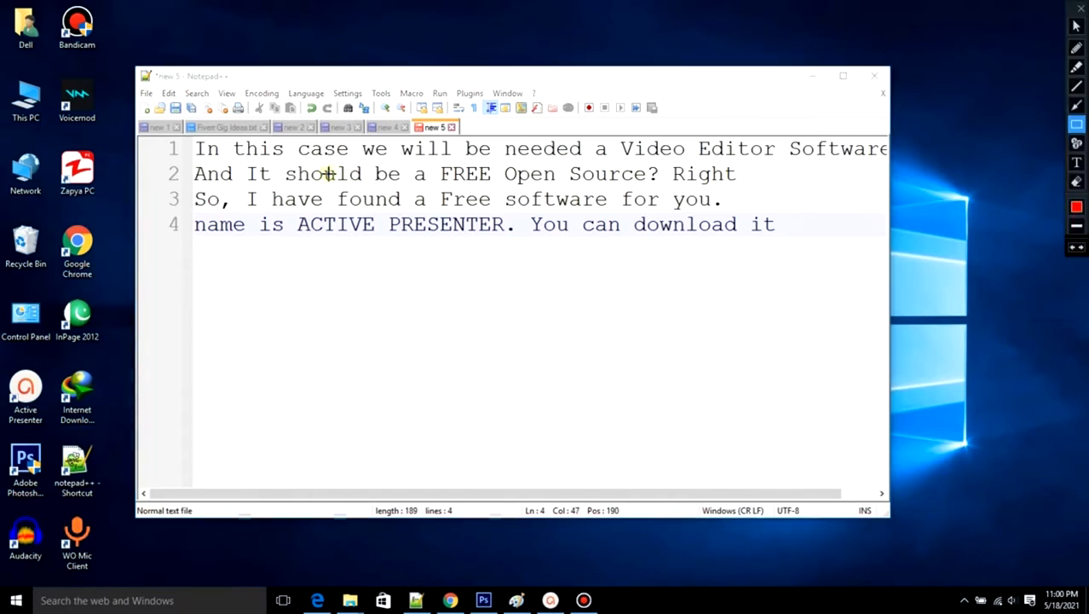
drag(296, 211, 516, 248)
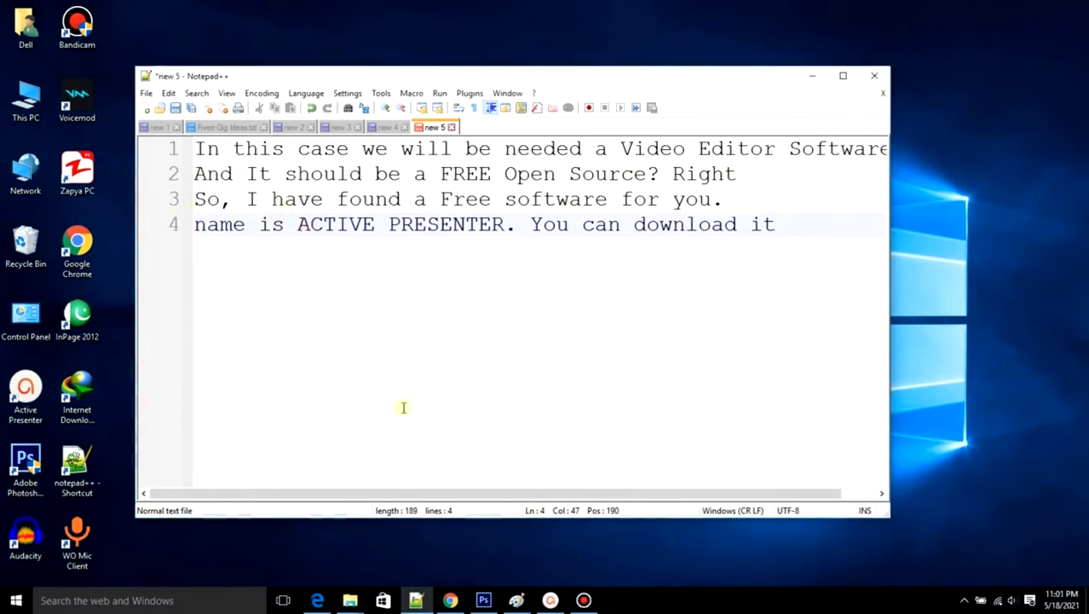
drag(5, 364, 48, 419)
key(ctrl+alt+d)
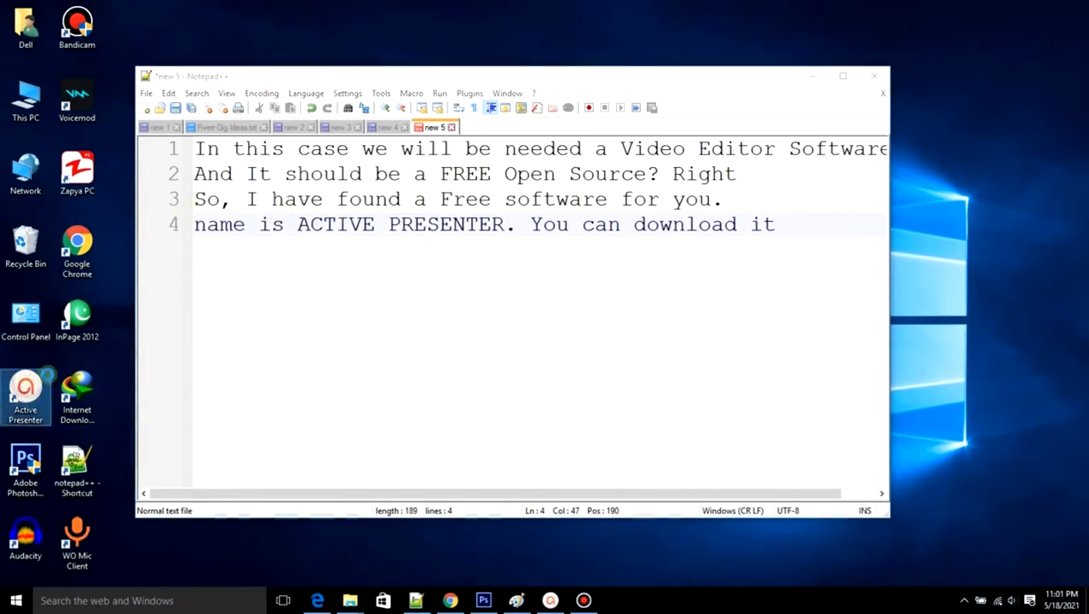
Minimize the Notepad++ window and switch to ActivePresenter.
right_click(38, 384)
click(250, 17)
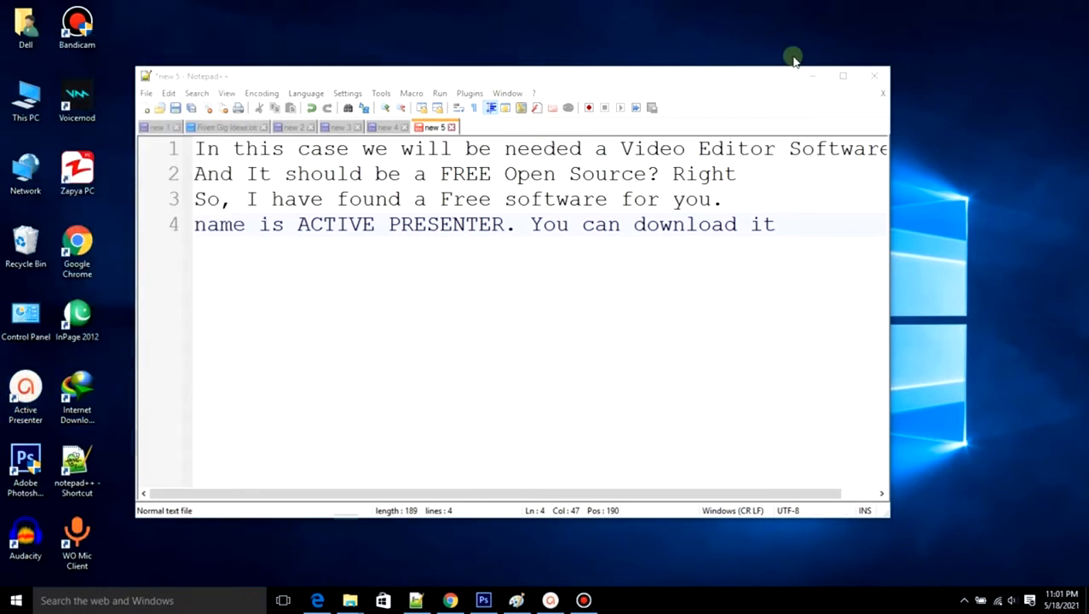
click(812, 76)
click(563, 599)
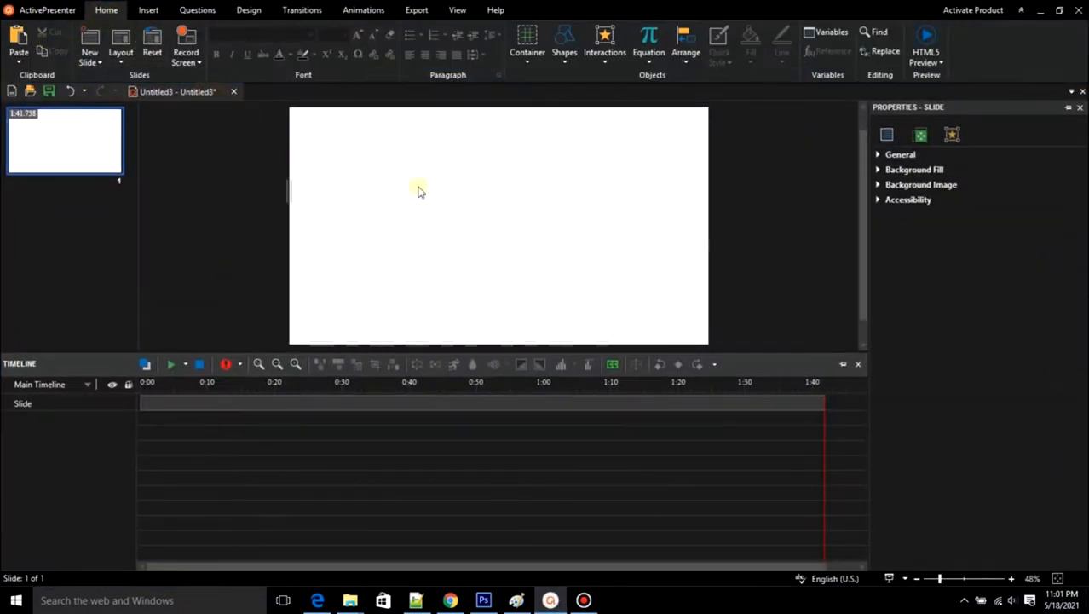
Outline the slide canvas and the timeline tracks area with red annotation rectangles.
drag(264, 102, 708, 339)
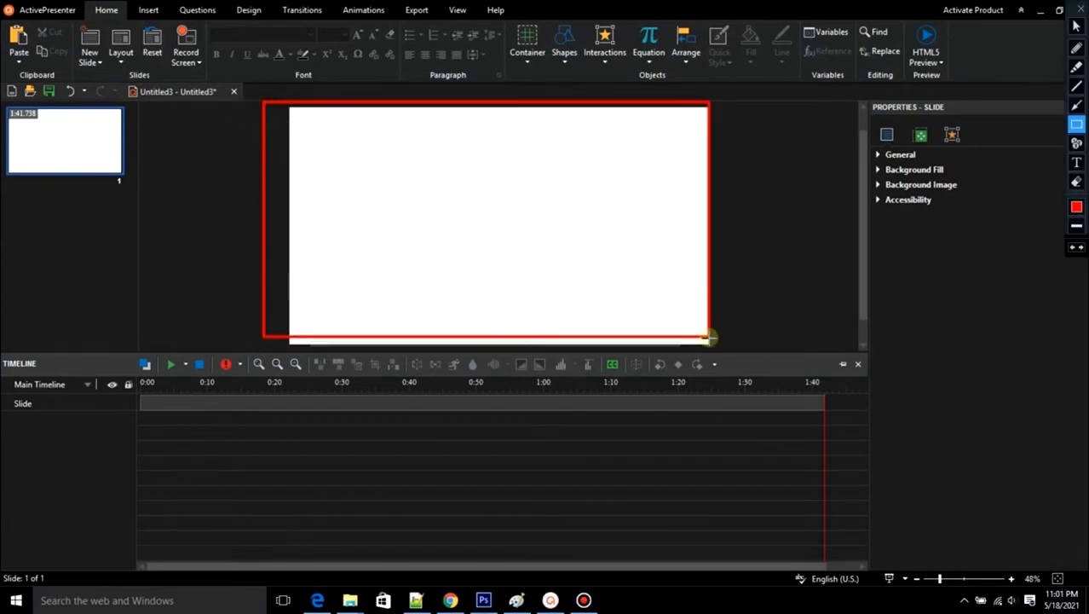
drag(117, 391, 494, 539)
drag(648, 572, 840, 561)
Label the canvas "PREVIEW" and the timeline "Tracks and Paths where we will manage everything in the", and clear the annotations.
click(1076, 162)
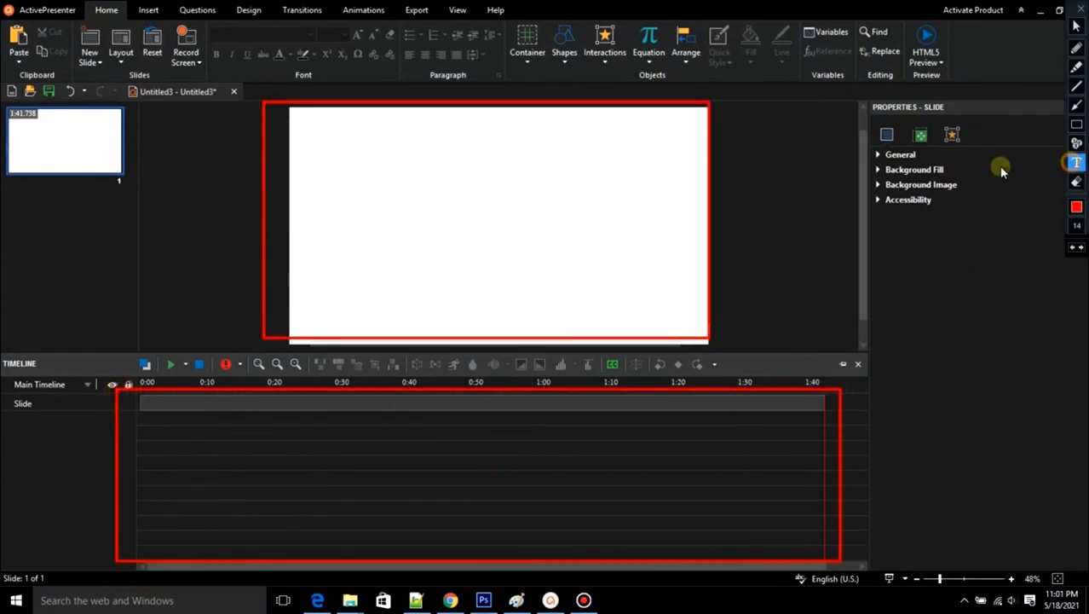
click(550, 183)
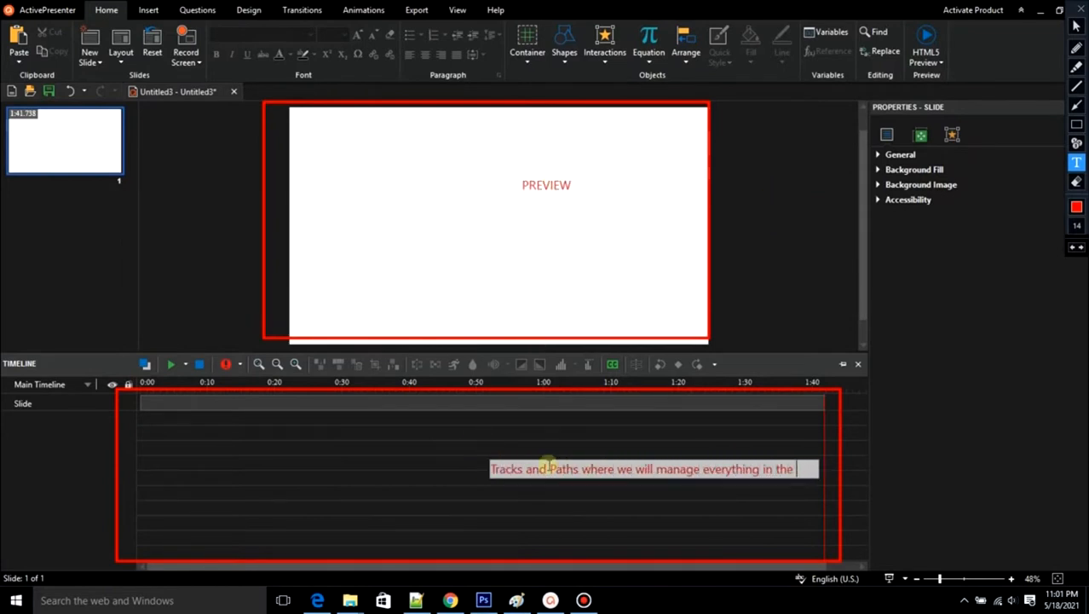
drag(525, 469, 460, 454)
key(Escape)
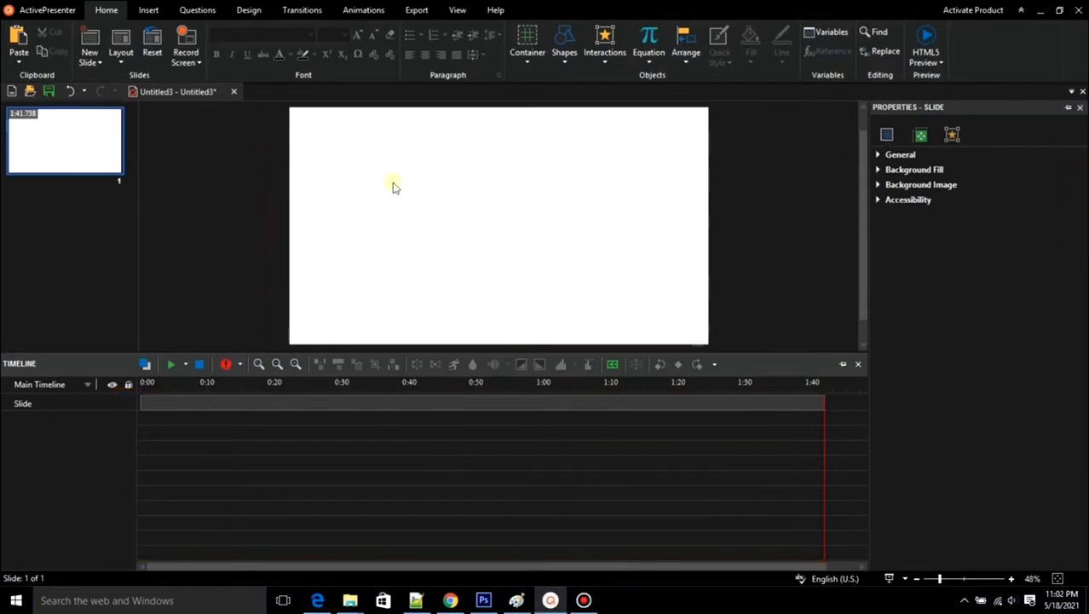
Make the timeline area slightly shorter, and show the Notepad++ note "First, let's import the Voice" before returning to ActivePresenter.
drag(349, 351, 354, 363)
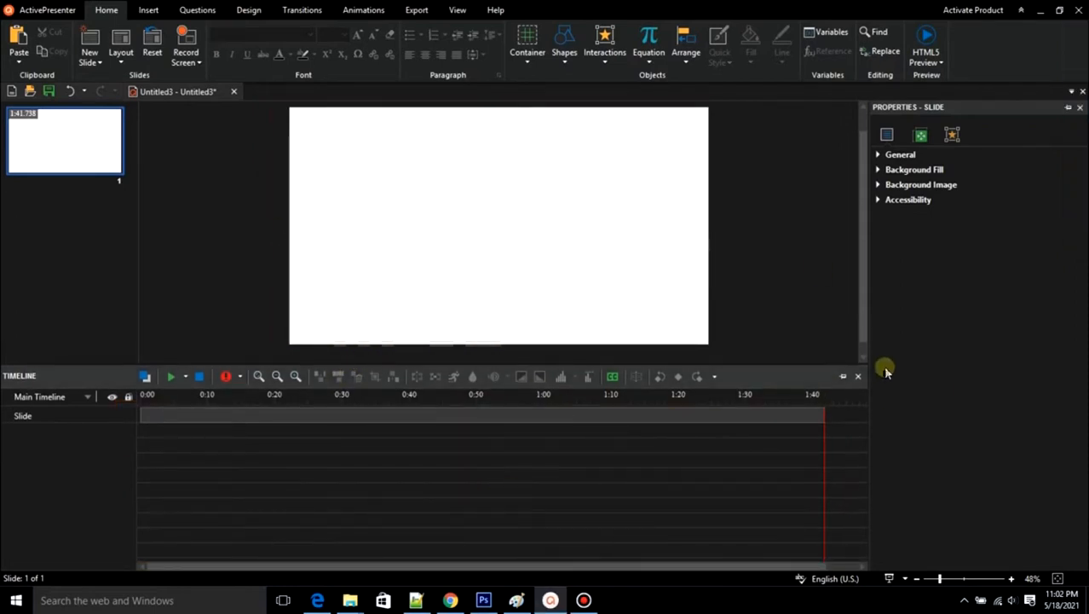
click(415, 600)
key(ctrl+n)
text(First, let's )
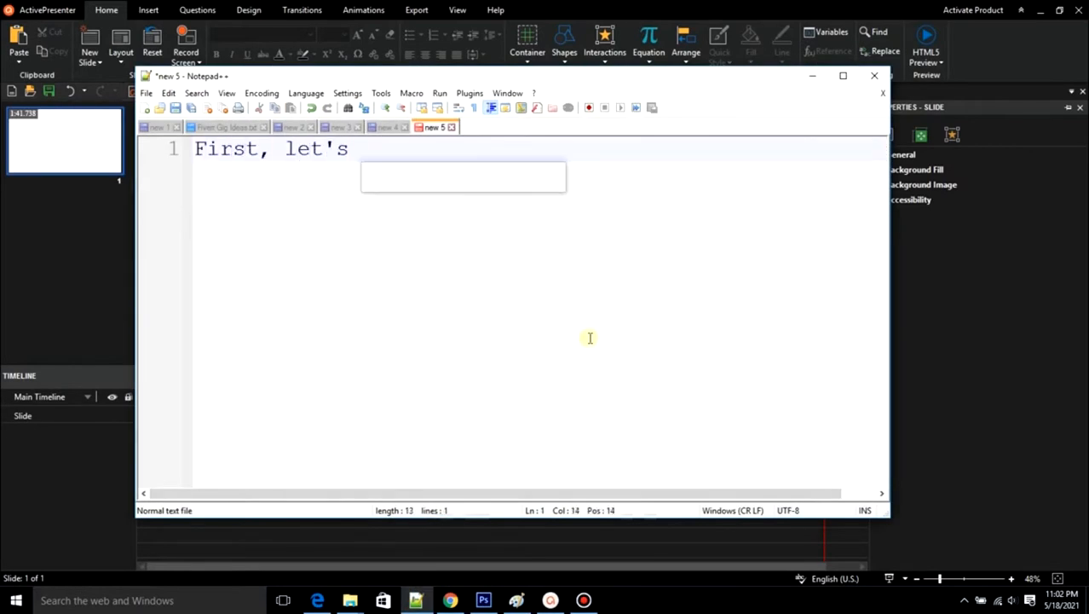
text(import the Voice)
click(901, 400)
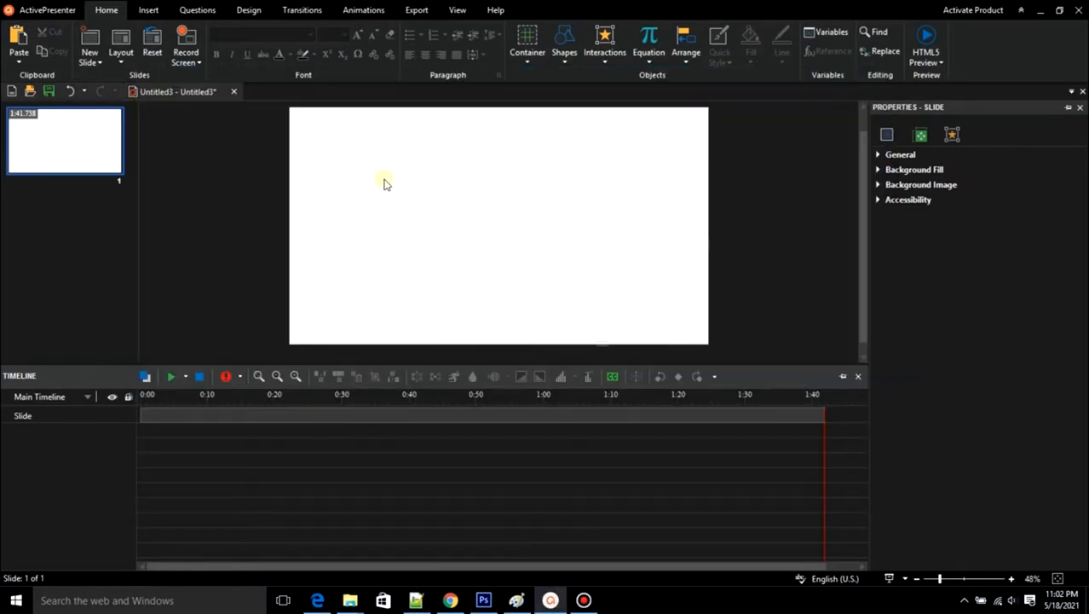
Point out the insertion commands and the Audio command with red arrows, and bring up the audio insertion options.
key(ctrl+alt+d)
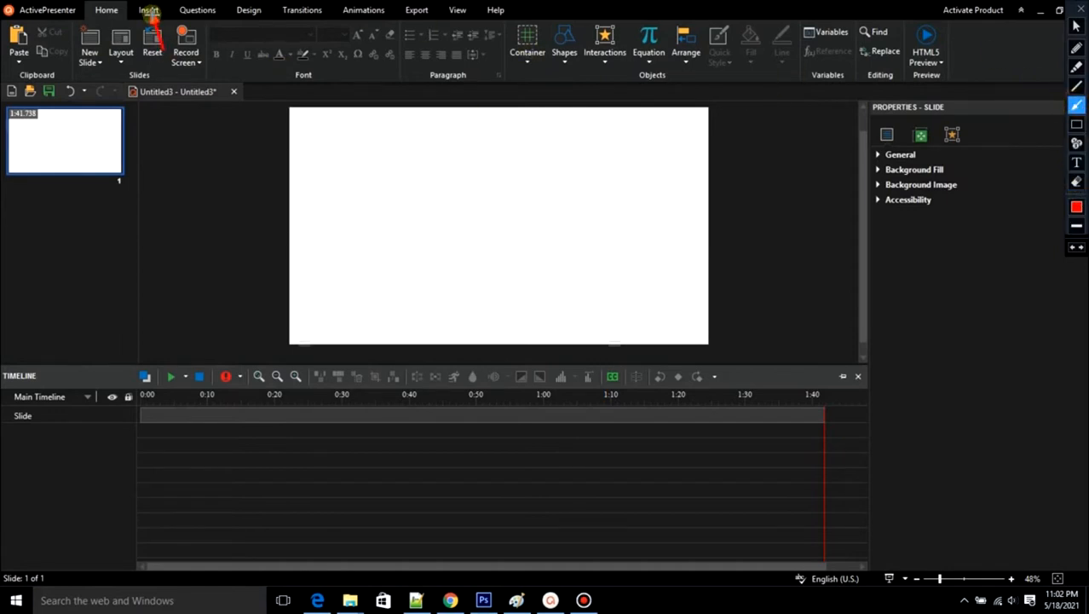
click(149, 10)
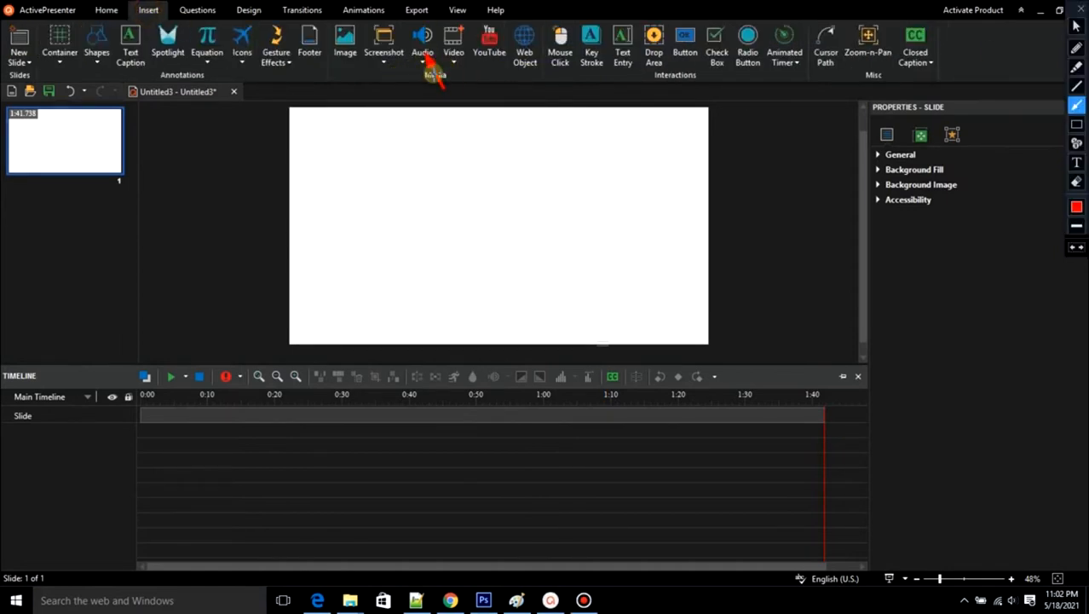
key(ctrl+alt+d)
click(423, 54)
key(ctrl+alt+d)
key(ctrl+alt+d)
click(423, 55)
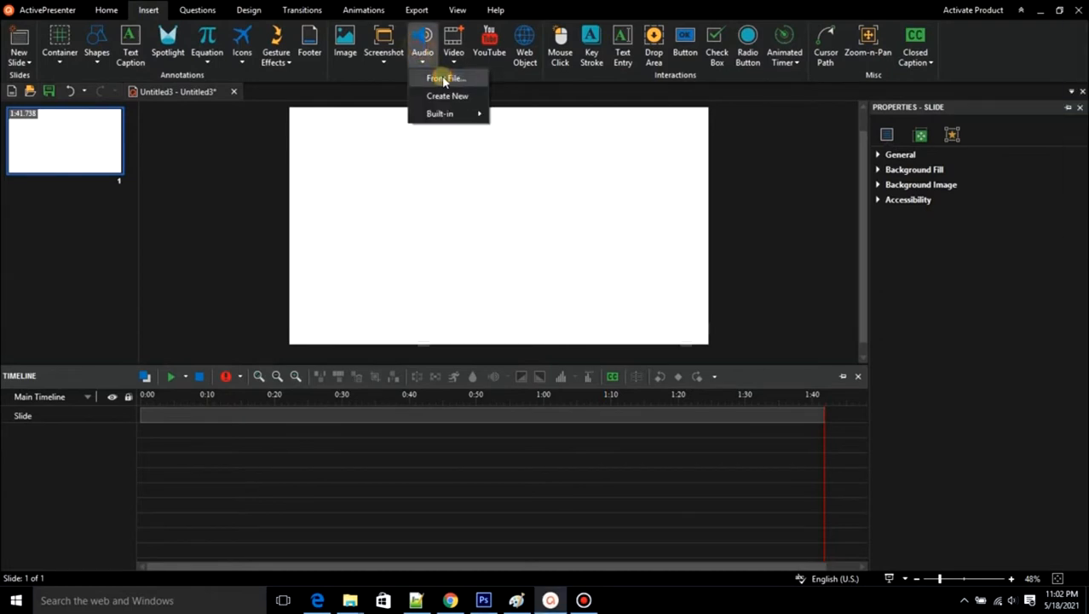
Insert the audio file "May 18, 10.48 PM" from the Documents > Zapya > Music folder into the slide.
click(444, 79)
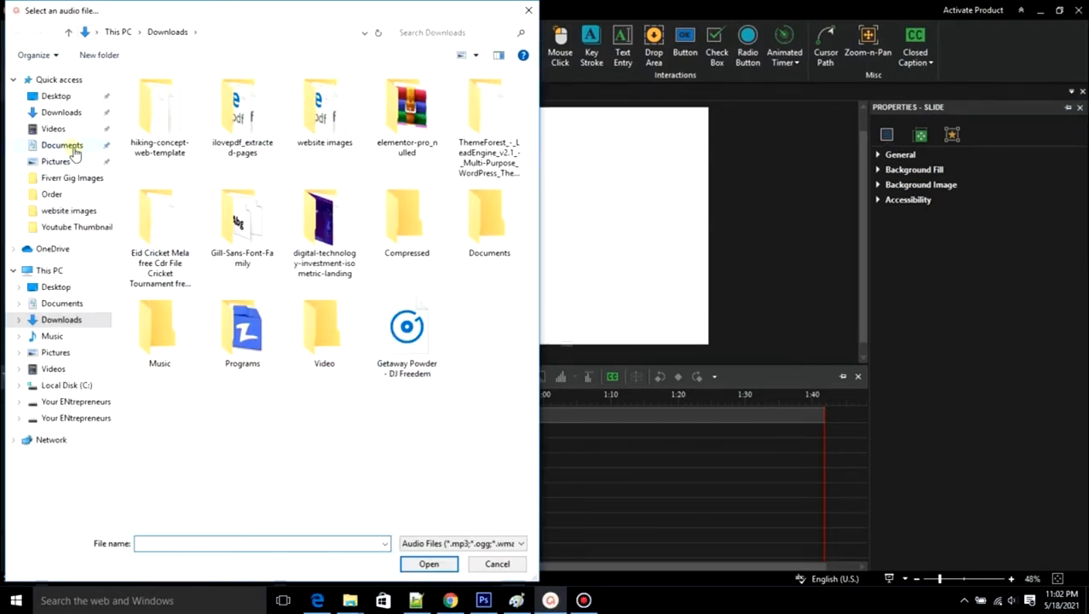
click(61, 145)
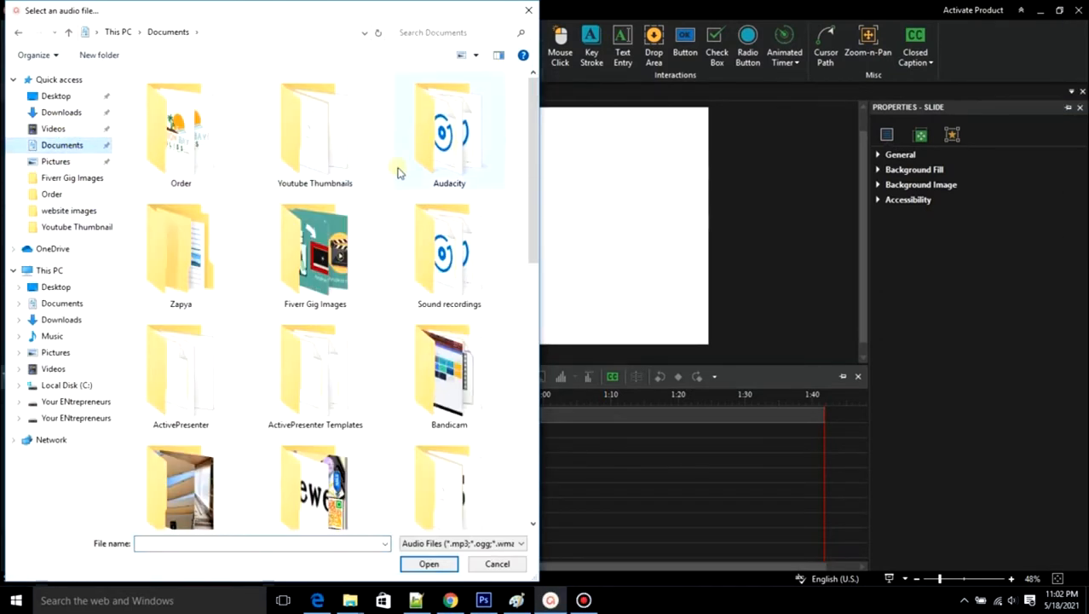
double_click(189, 249)
double_click(166, 167)
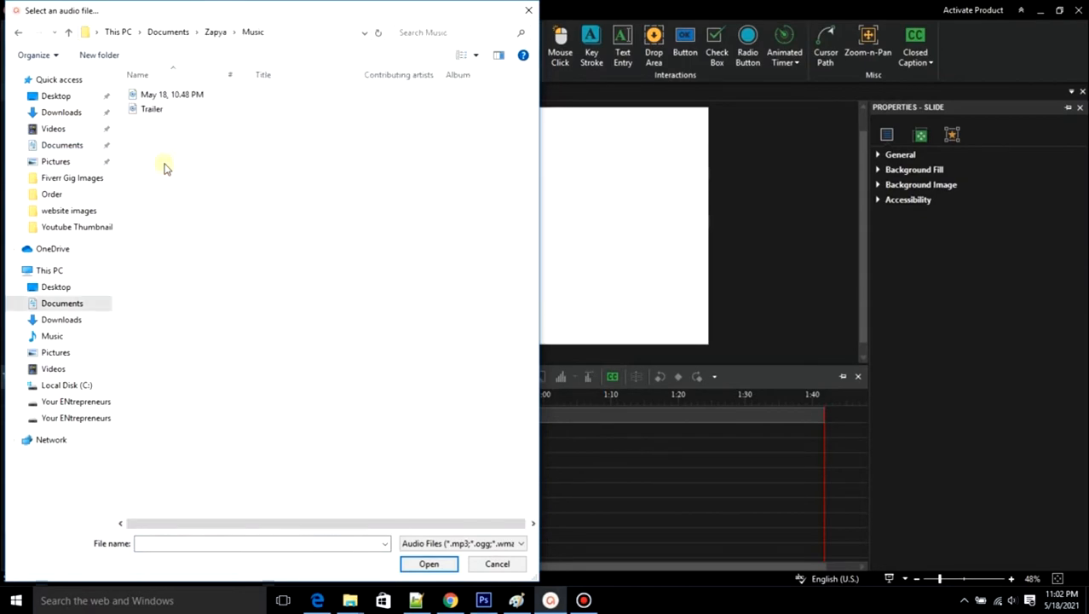
double_click(175, 96)
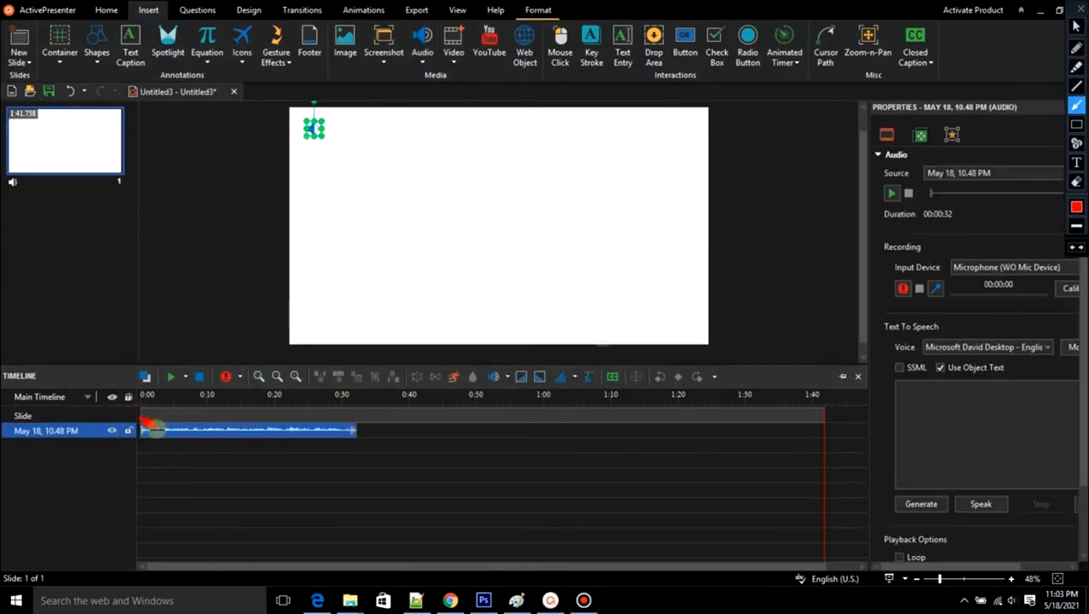
Shorten the slide on the timeline to end with the voice-over audio, and point out its end with a red arrow.
key(Escape)
click(287, 487)
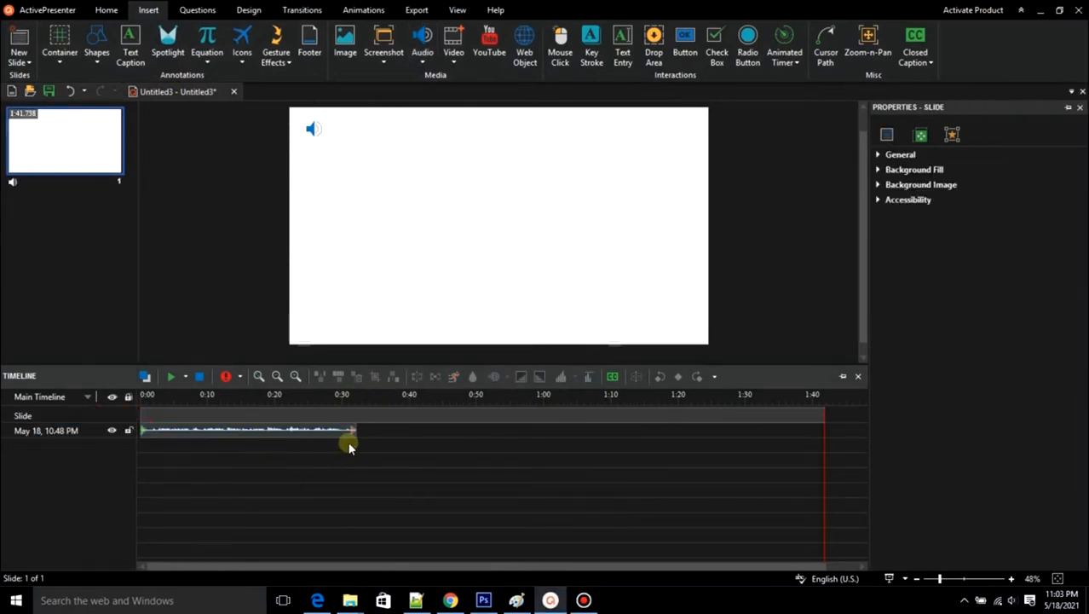
scroll(352, 445, up, 1)
scroll(339, 456, down, 1)
scroll(338, 456, down, 1)
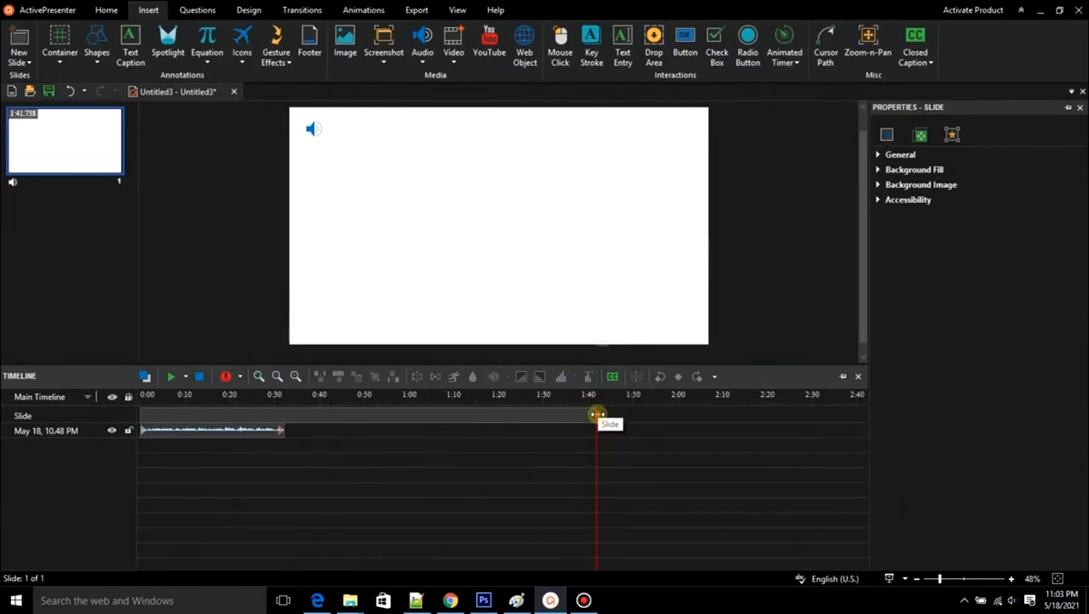
drag(596, 415, 287, 427)
key(ctrl+alt+d)
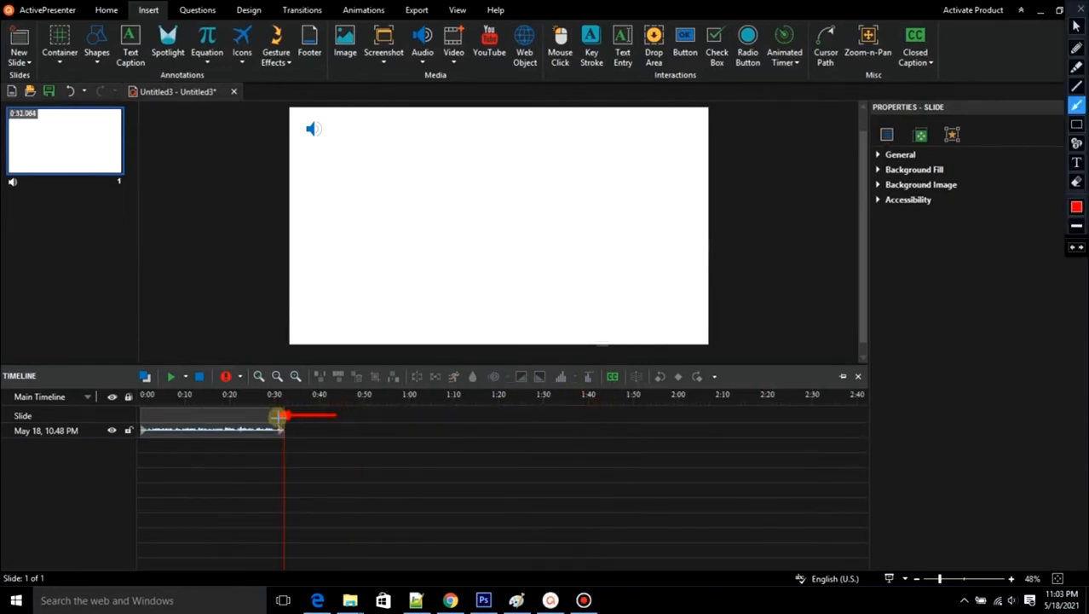
key(Escape)
scroll(190, 430, up, 4)
scroll(182, 431, down, 3)
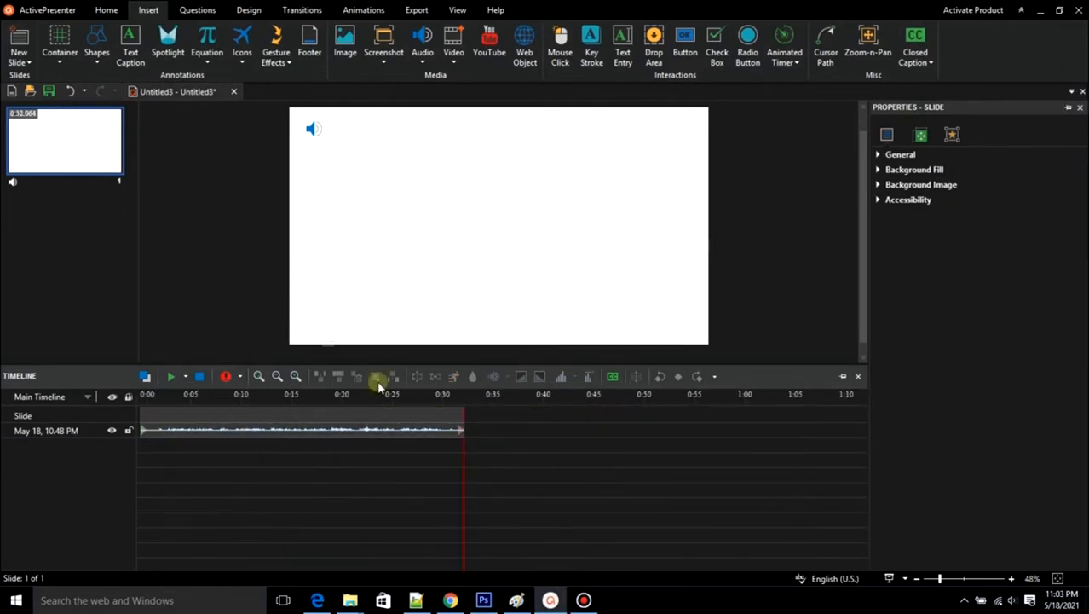
Label the slide track "This is background layer", add a second text label at the audio track, and clear the annotations.
key(ctrl+alt+d)
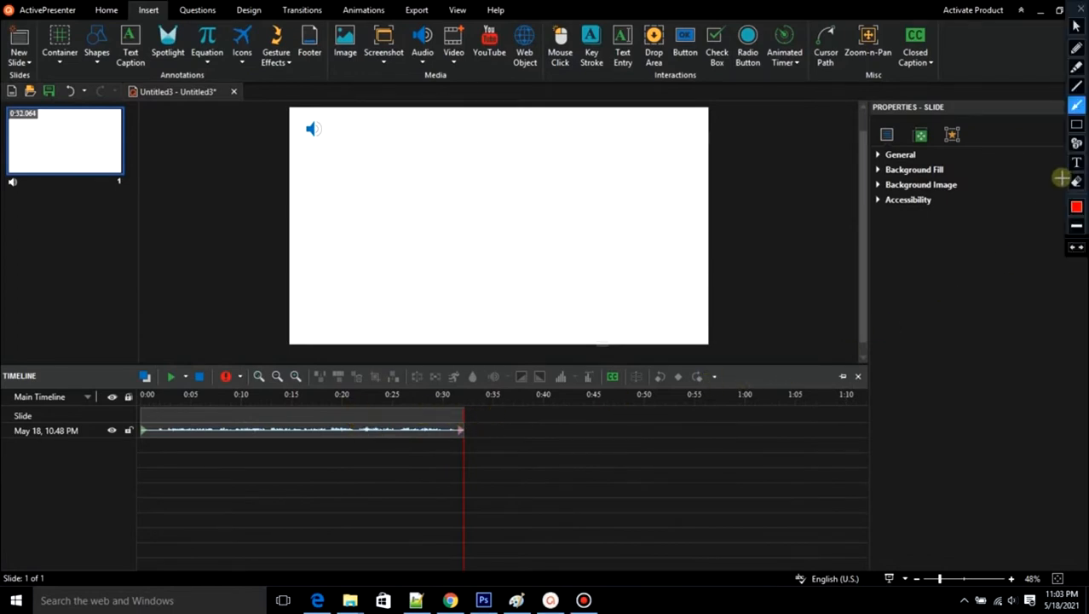
drag(507, 416, 391, 413)
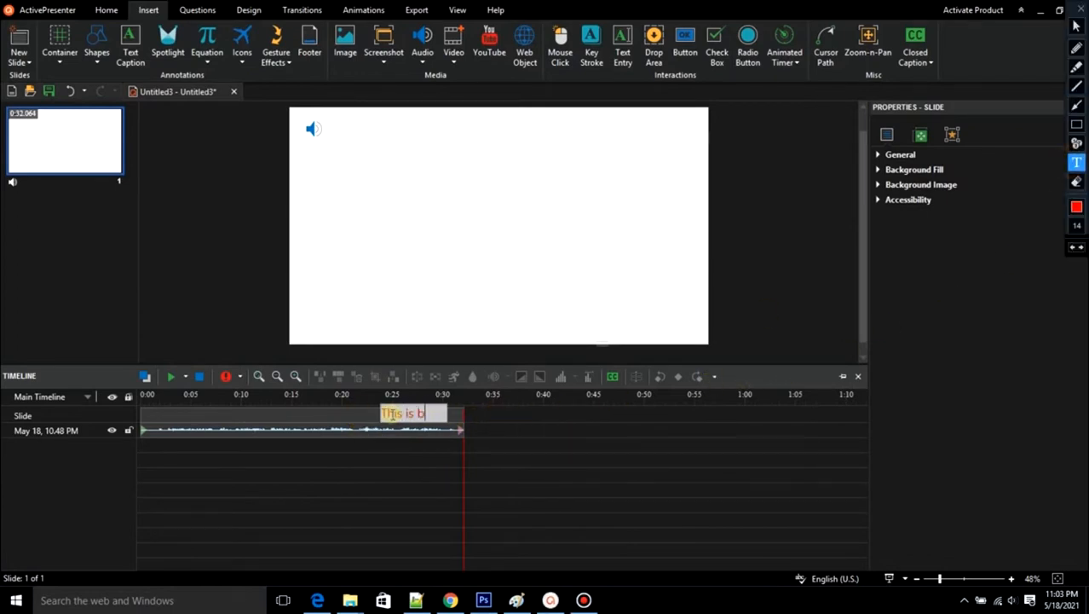
drag(459, 440, 455, 432)
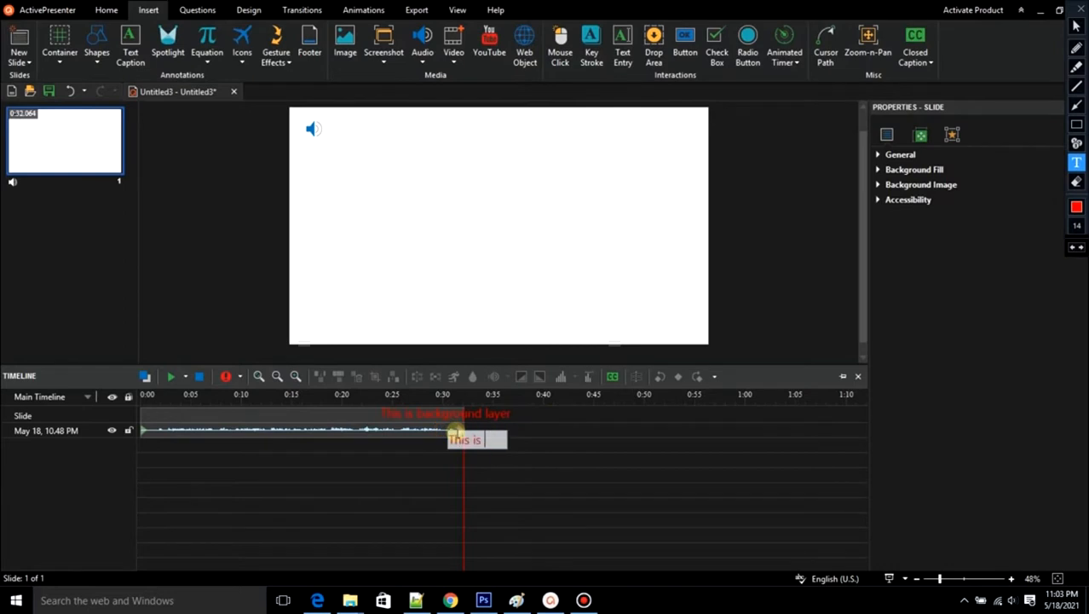
text(ayer)
key(Escape)
key(ctrl+alt+d)
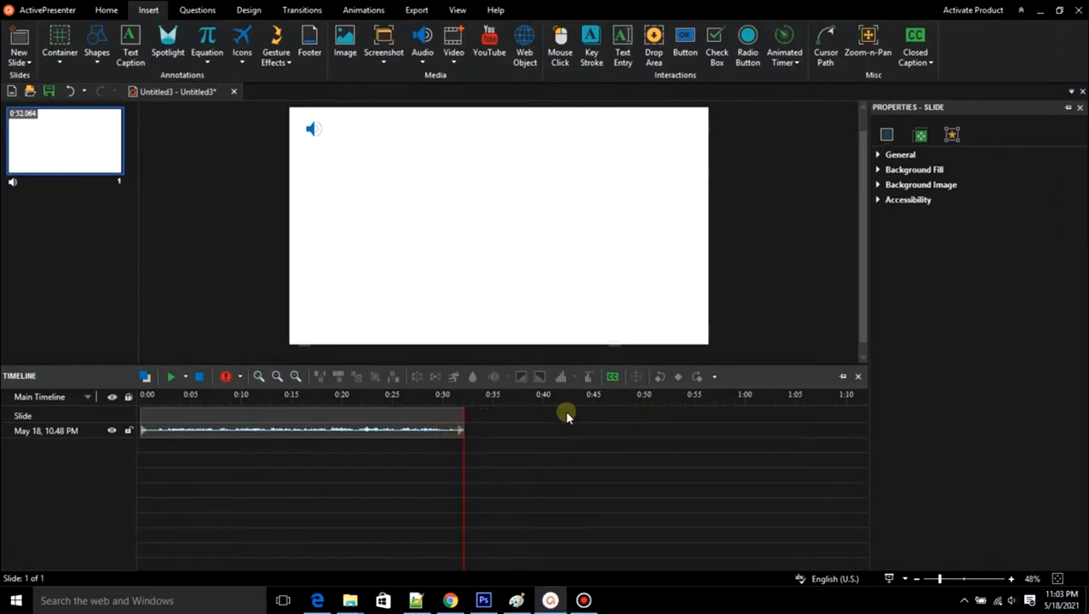
Switch to Notepad++ and replace the note with "Now let's download some Free Video Clips from PIXABAY" on two lines.
key(alt+Tab)
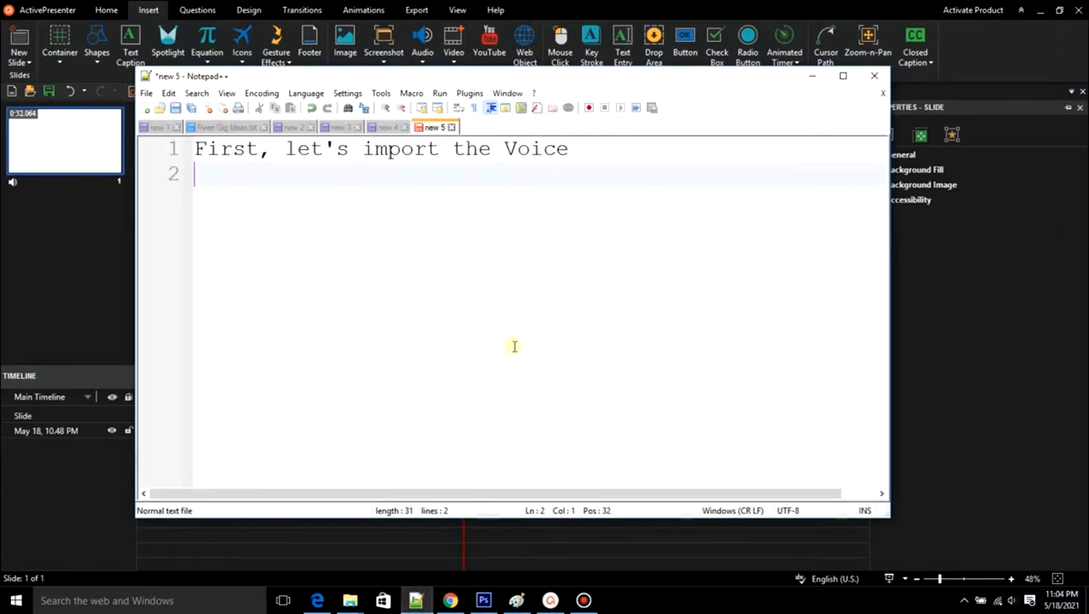
key(ctrl+a)
text(Now let's download some Free Video Clips fro)
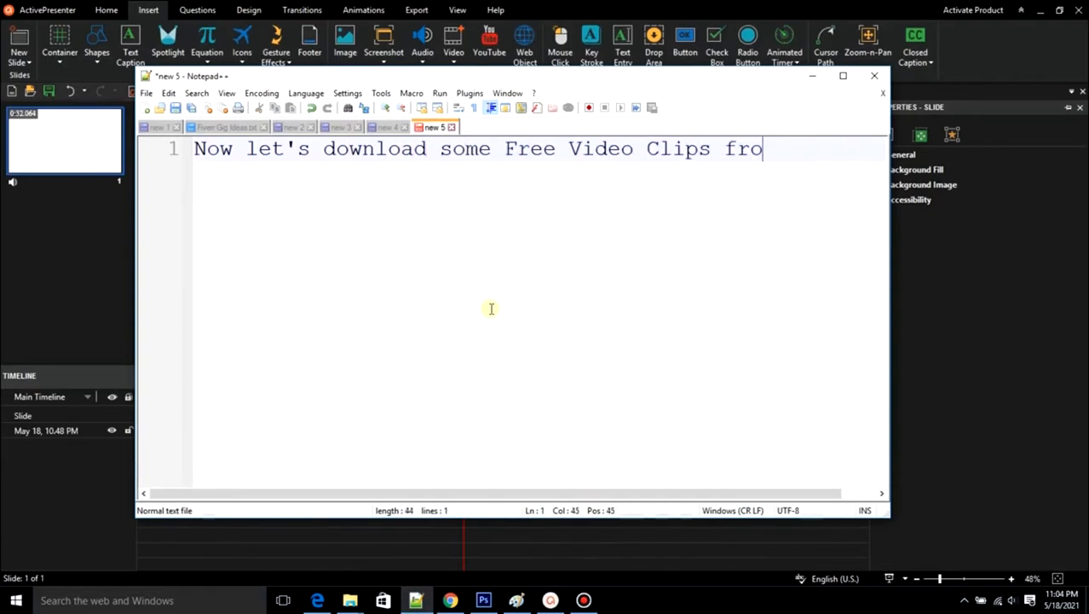
text(m)
key(Return)
text(PIXABAY.)
key(Return)
click(298, 175)
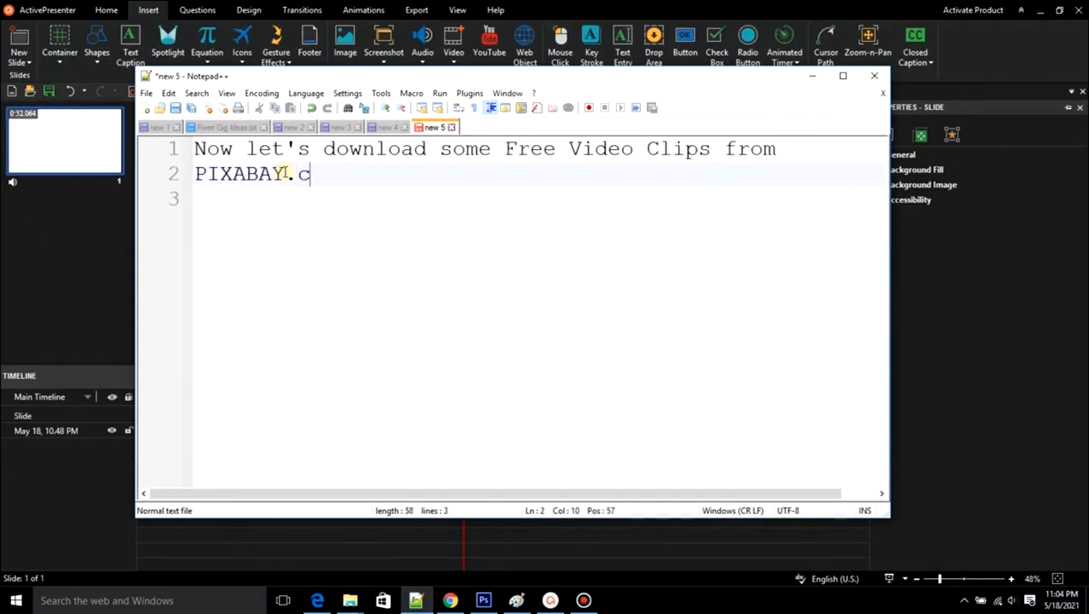
Switch to the Pixabay home page in Chrome and set the search type to Videos.
click(450, 600)
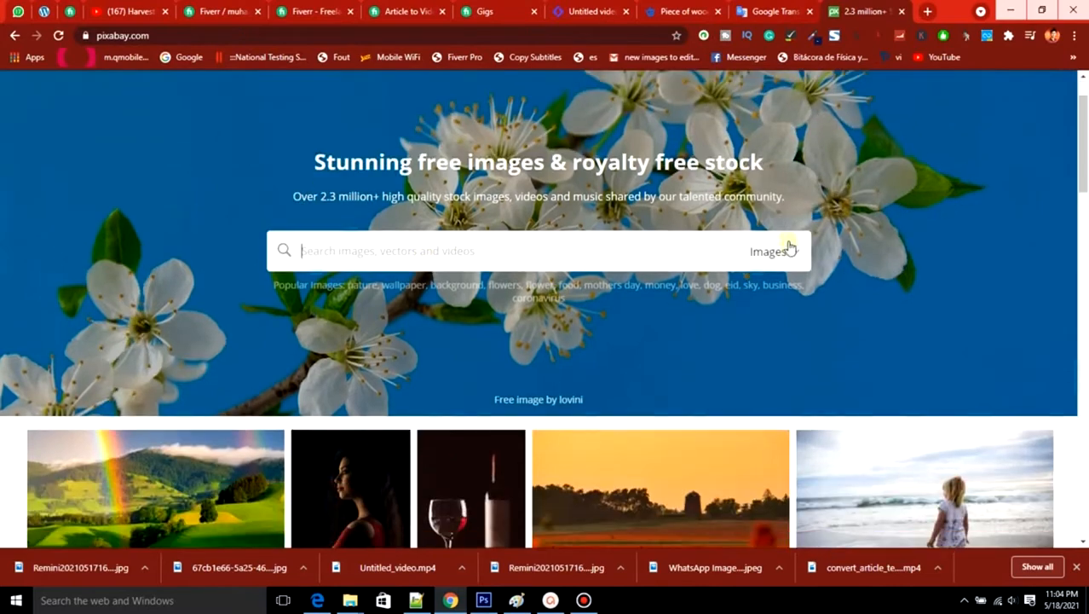
click(790, 247)
click(712, 379)
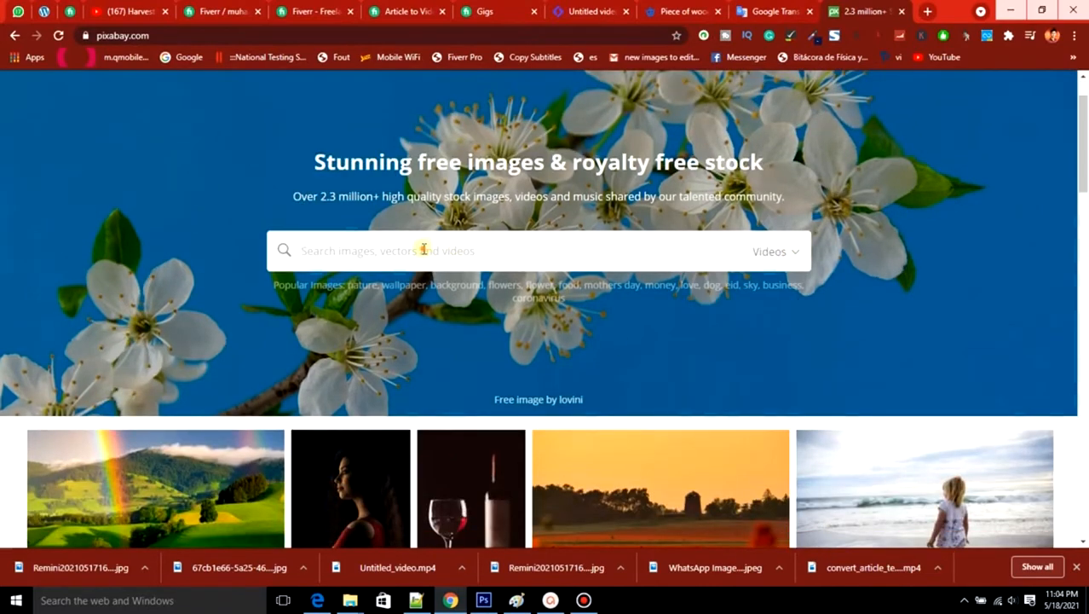
Bring up Notepad++ and look over the gig description in the "new 4" note at a smaller text size.
click(415, 600)
click(384, 127)
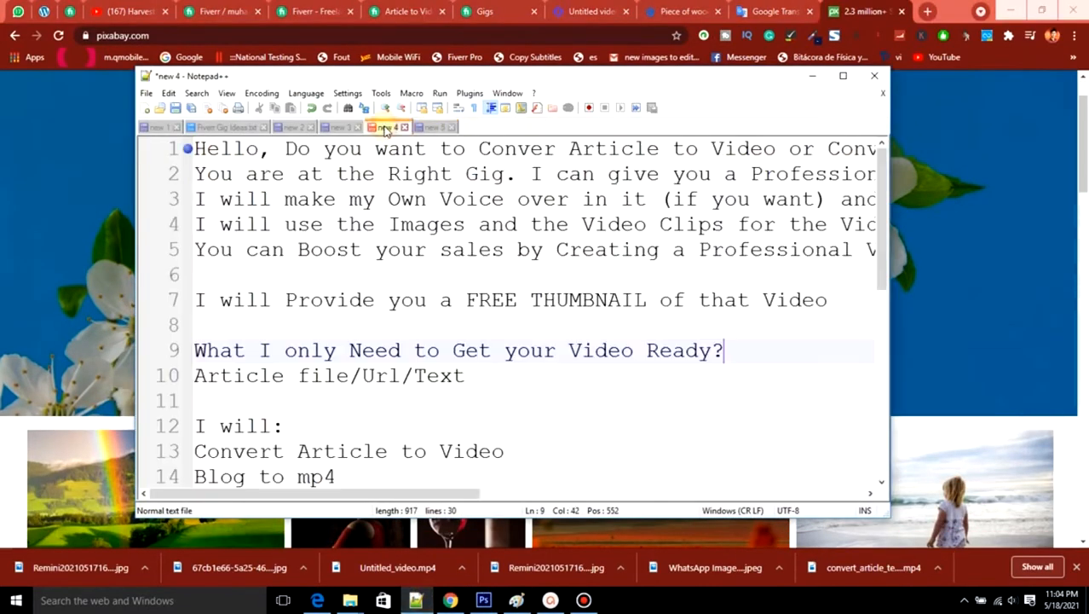
scroll(391, 235, down, 3)
scroll(406, 210, up, 1)
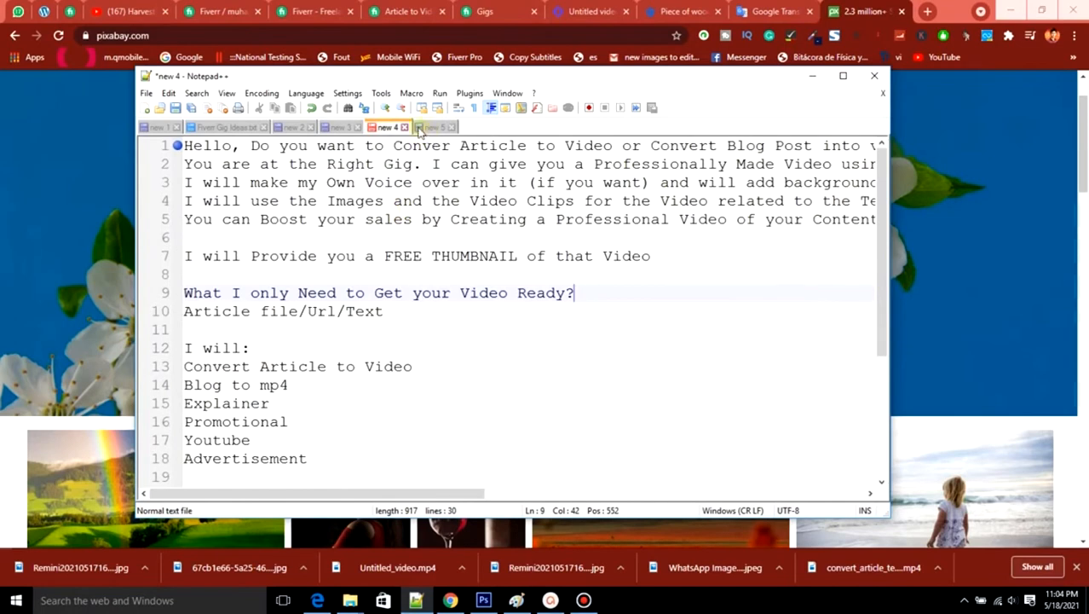
Show the "new 3" script, annotate it with "Here are my Key points to Focus on" and a video-download remark, and clear the annotations.
click(334, 127)
key(Return)
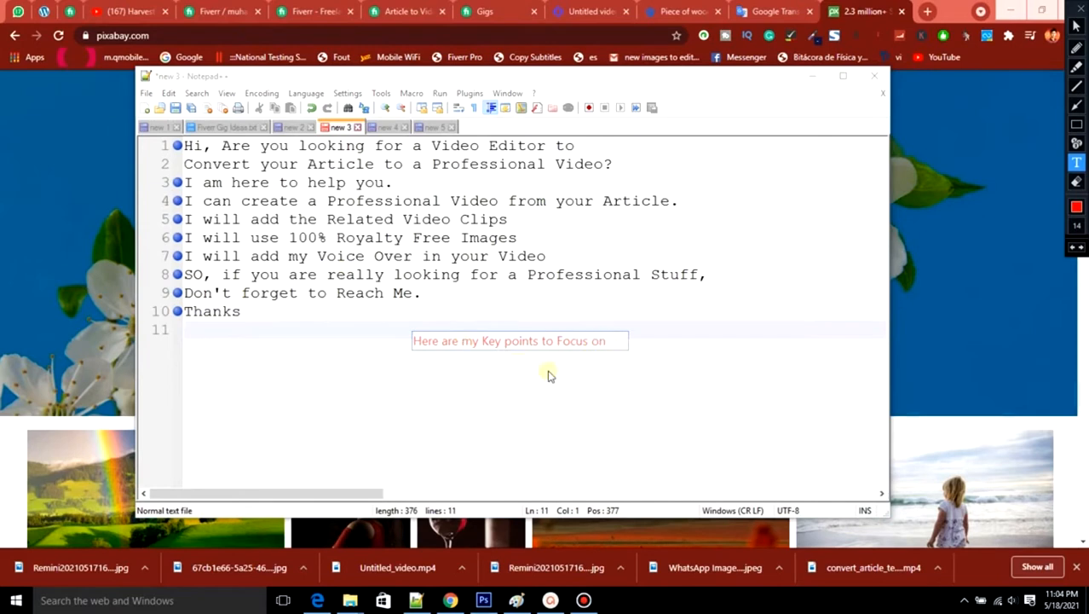
click(483, 375)
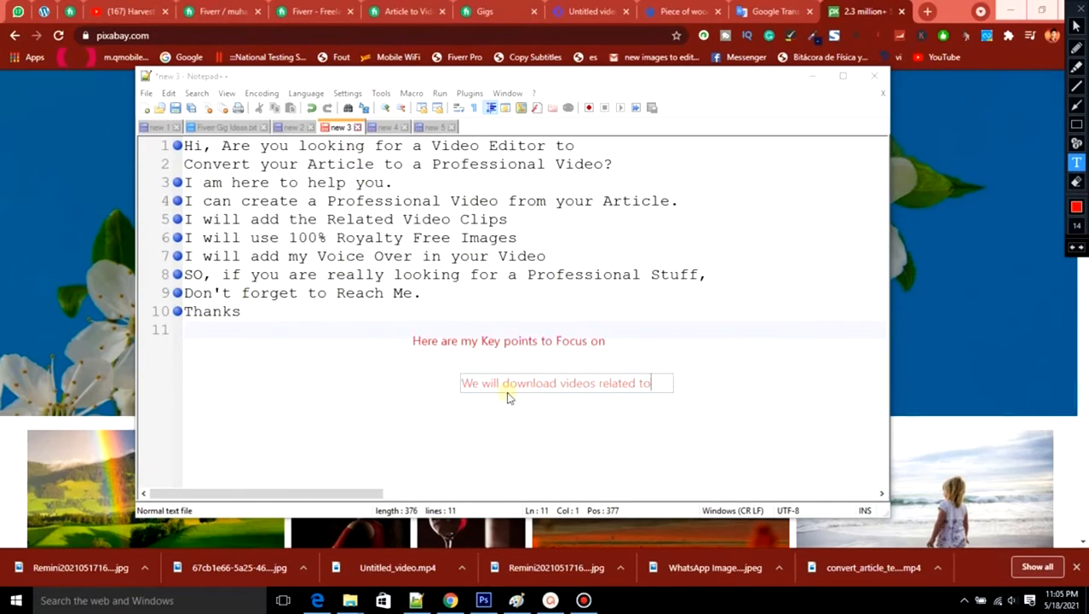
text(ints)
key(Escape)
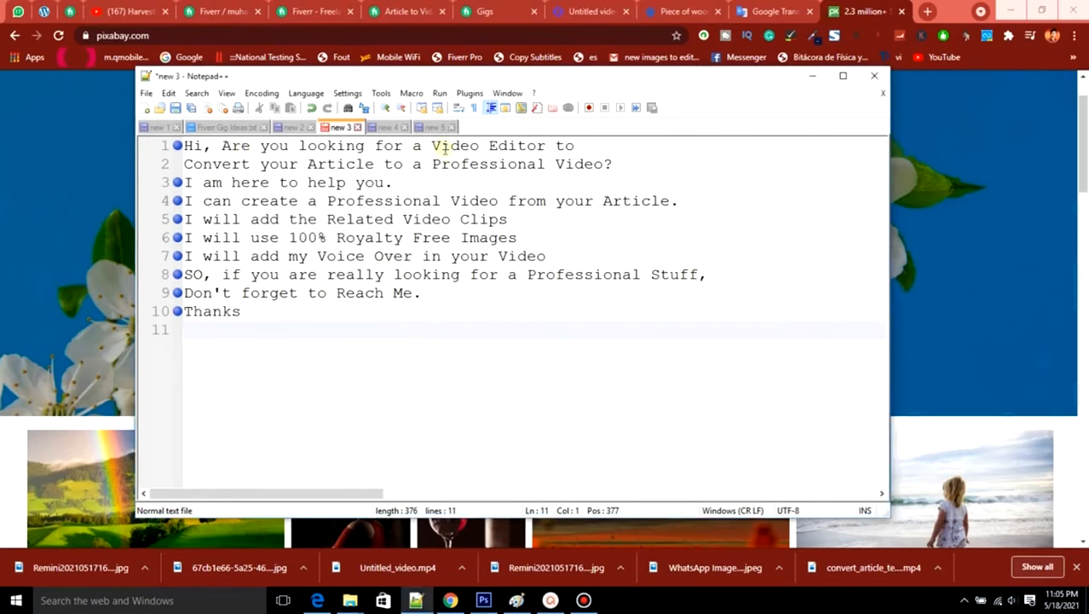
Return to Pixabay and search its videos for "video edit".
click(908, 110)
click(550, 237)
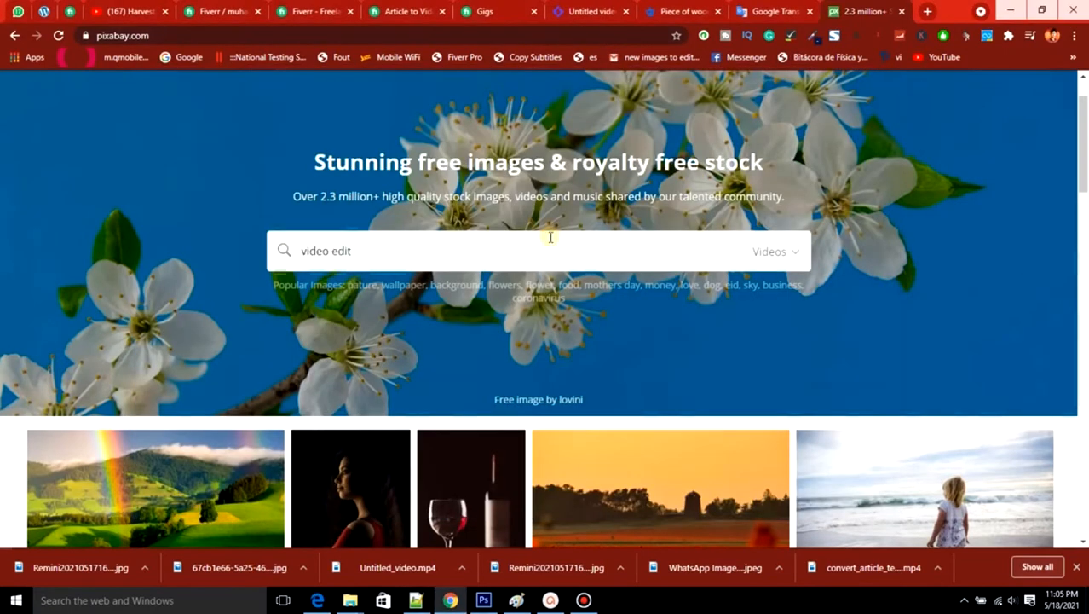
text(video edit)
key(Return)
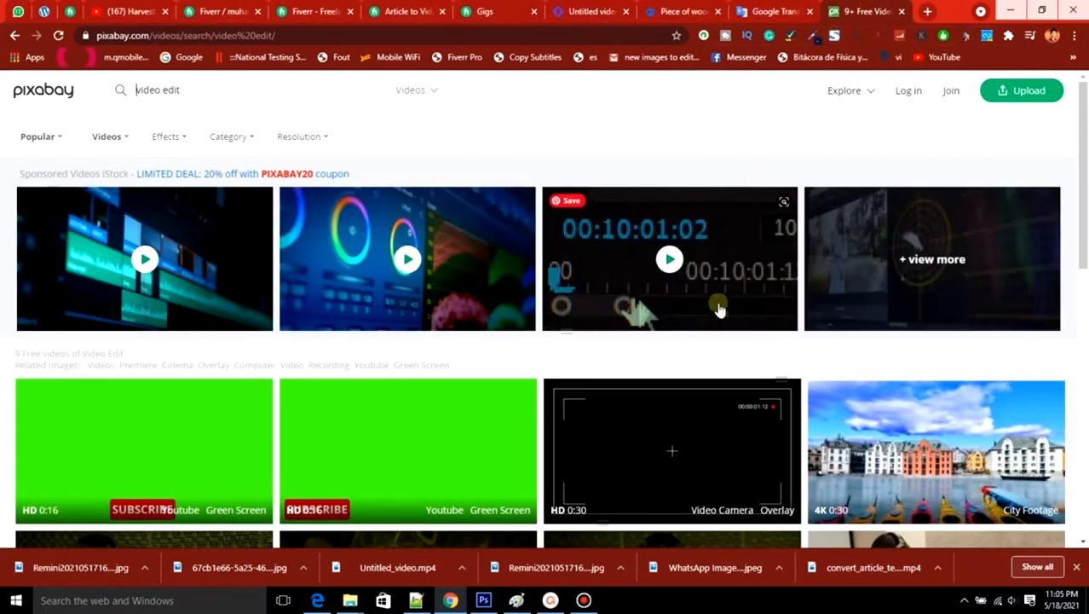
Open the overhead editing-desk clip and the clip of the woman at a laptop in separate new browser tabs.
scroll(688, 440, down, 2)
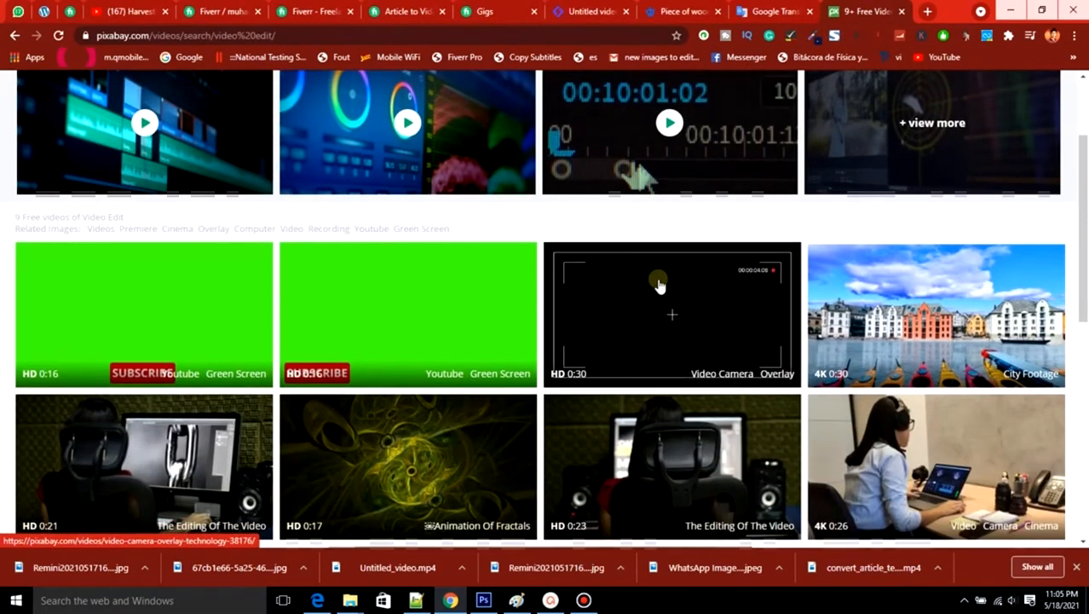
scroll(656, 284, down, 3)
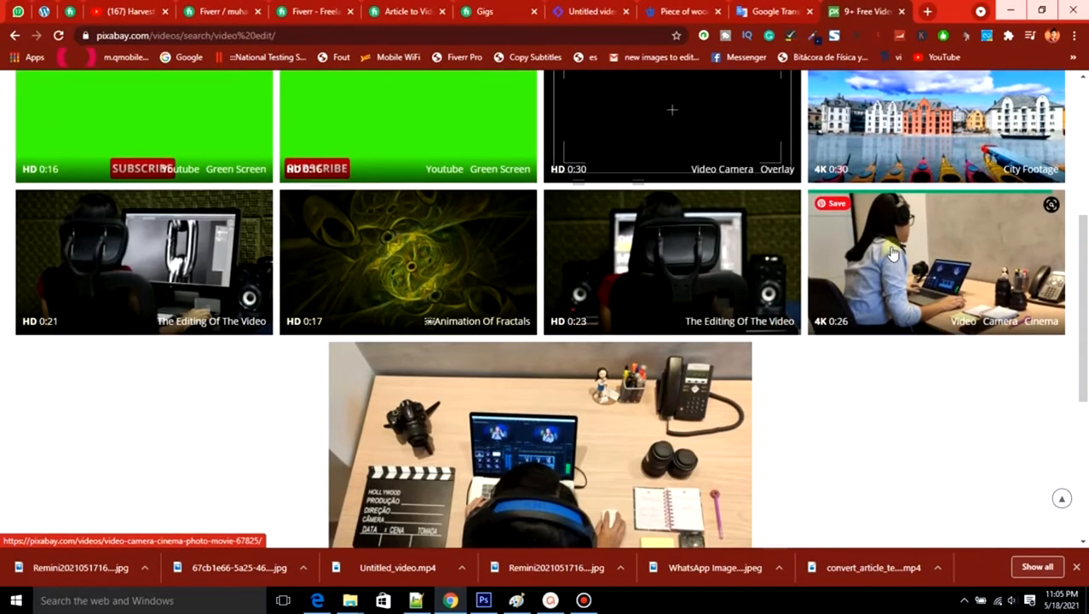
scroll(891, 253, down, 1)
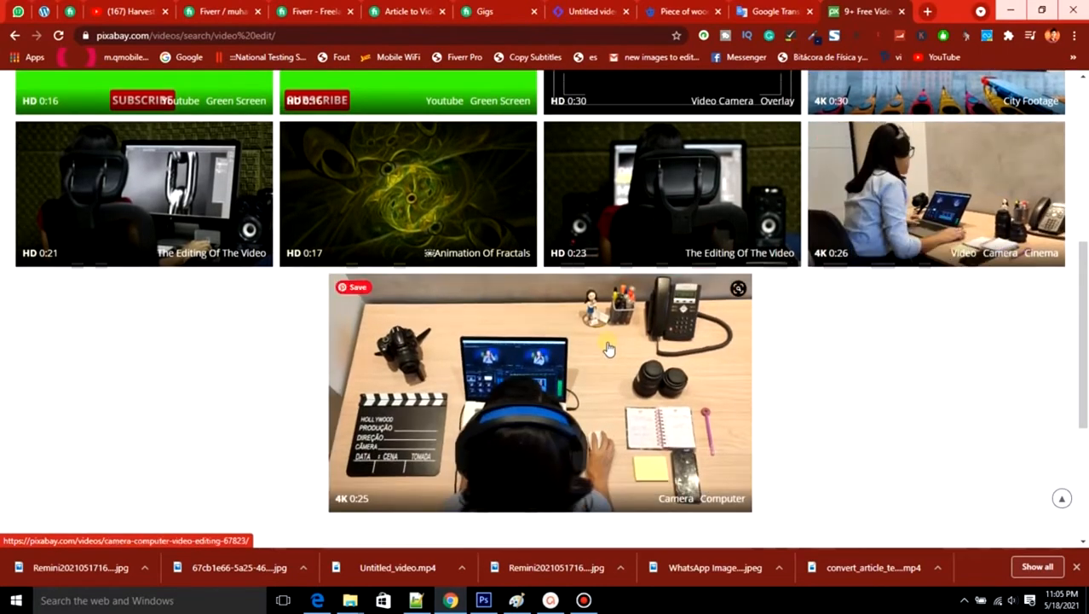
right_click(559, 332)
click(597, 27)
click(867, 14)
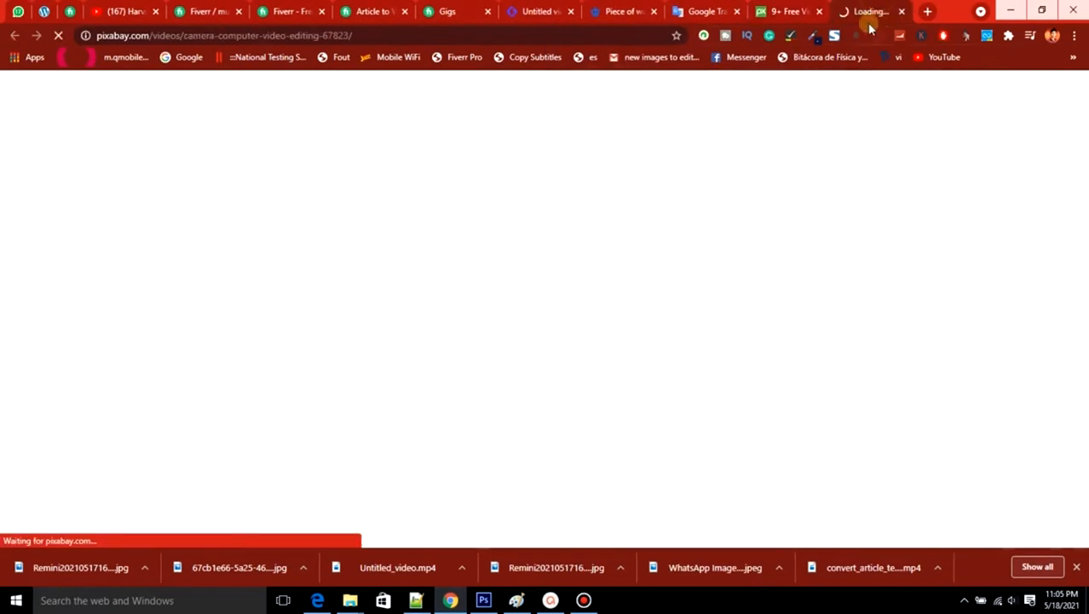
click(788, 11)
right_click(882, 146)
click(921, 162)
Show the overhead editing-desk clip's page, outline its Free Download option with a red rectangle, and clear the annotation.
click(797, 9)
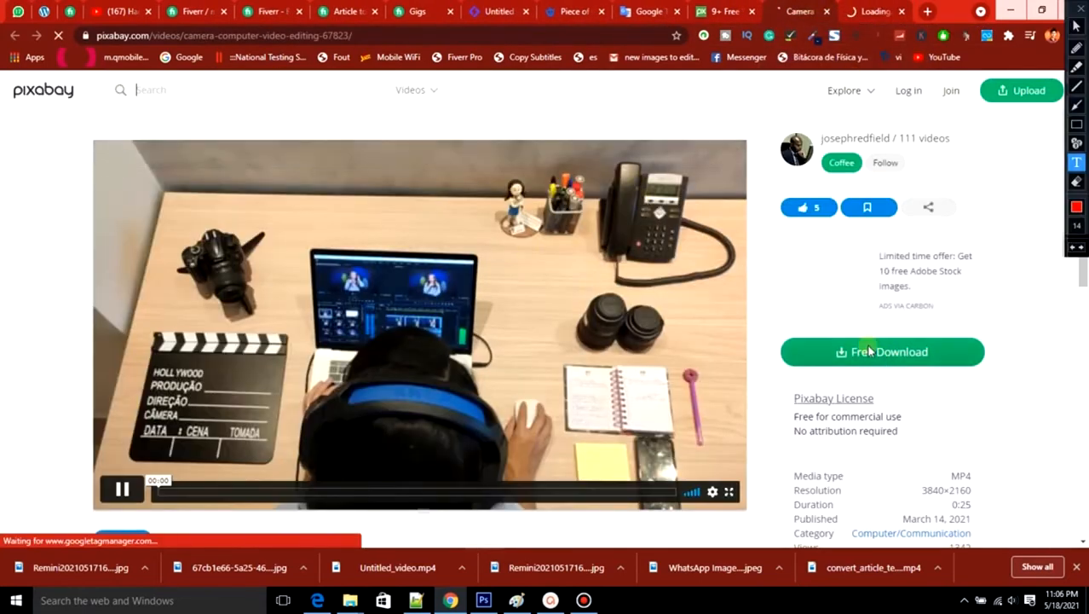
click(1076, 124)
drag(771, 326, 1005, 384)
key(Escape)
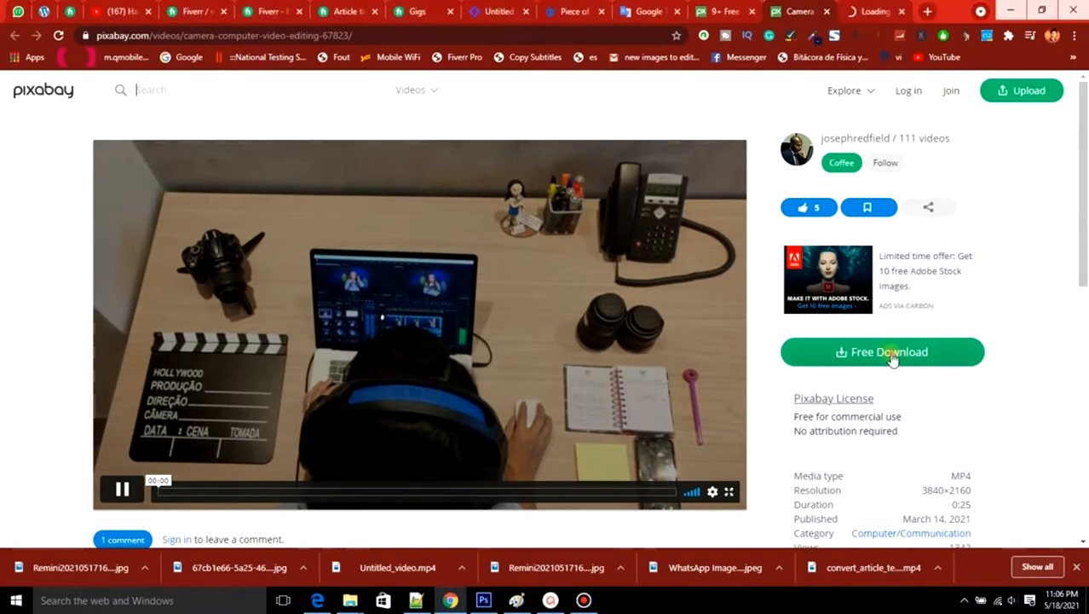
Download the overhead editing-desk clip as a 1920×1080 MP4 and switch to the page of the woman-at-laptop clip.
click(891, 352)
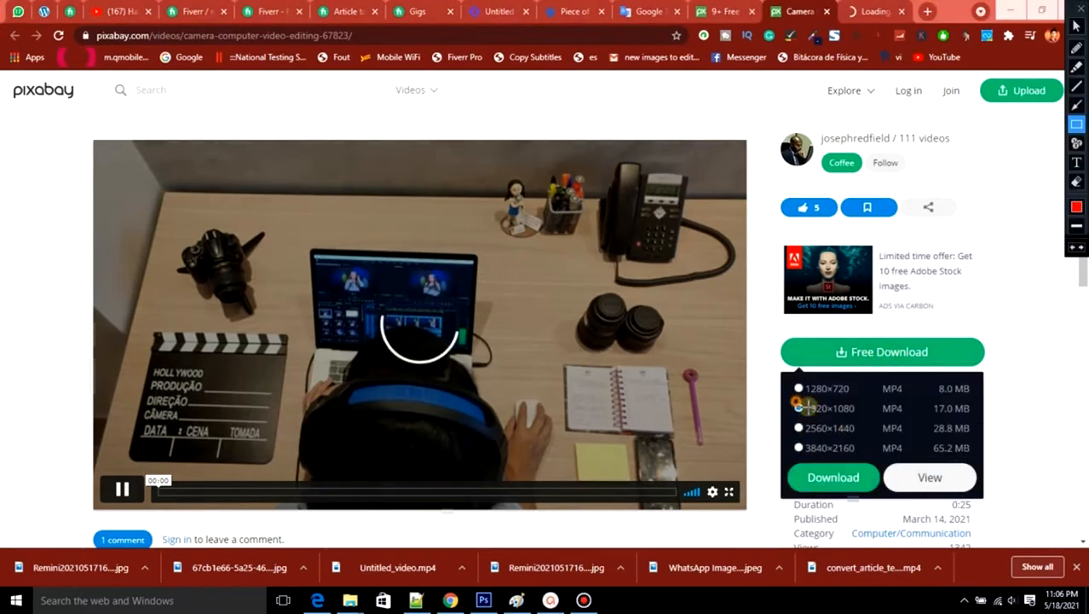
click(798, 407)
click(829, 477)
click(874, 10)
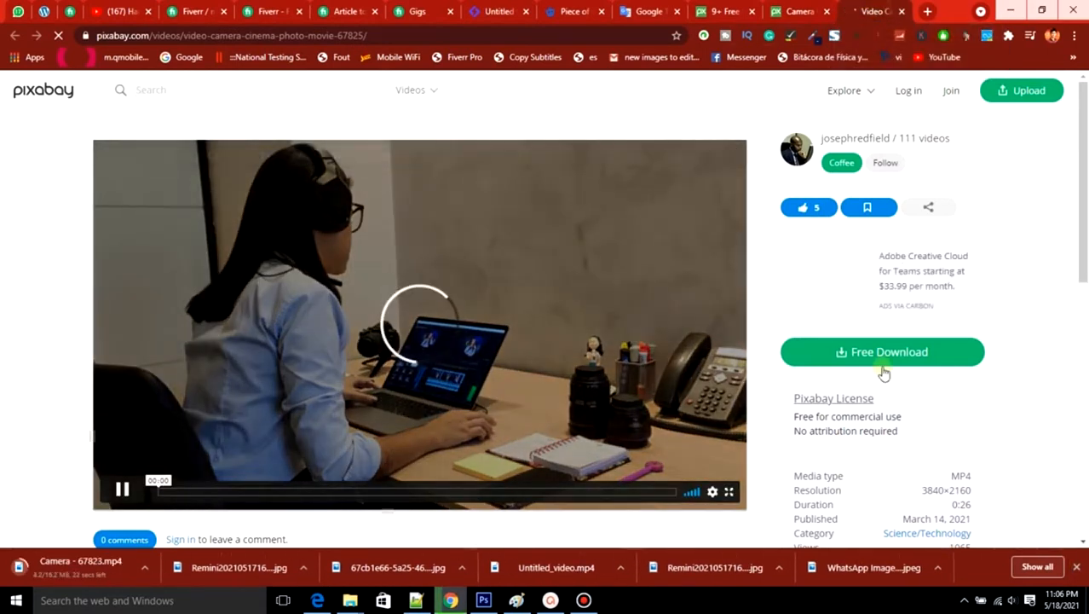
Download the woman-at-laptop clip, outline the running download with a red rectangle, and clear the annotation.
click(883, 364)
click(829, 476)
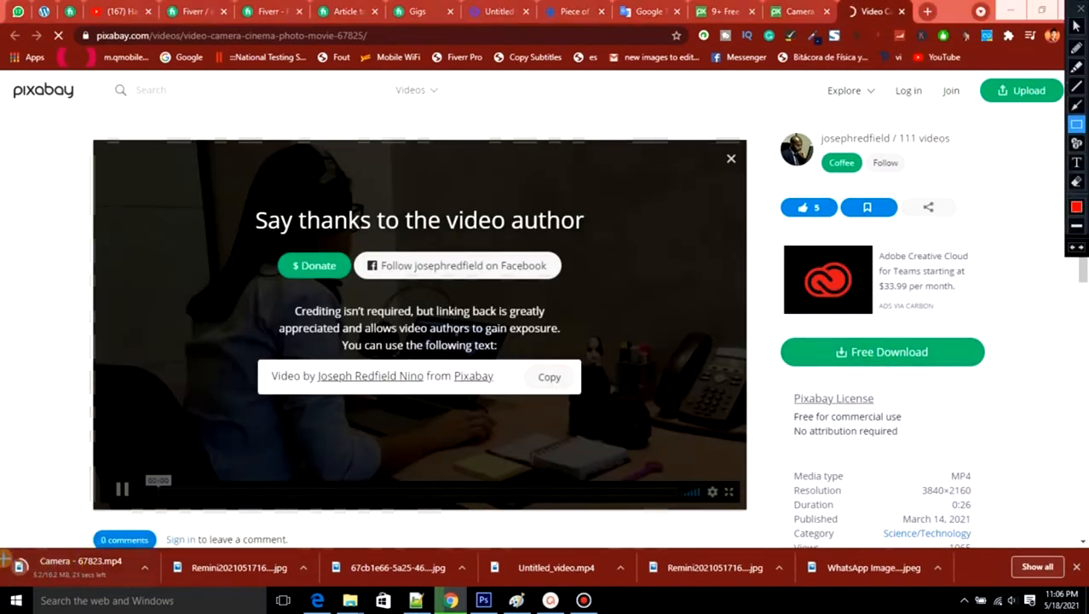
mouse_move(3, 550)
mouse_down()
mouse_move(102, 584)
mouse_move(319, 590)
mouse_up()
key(Escape)
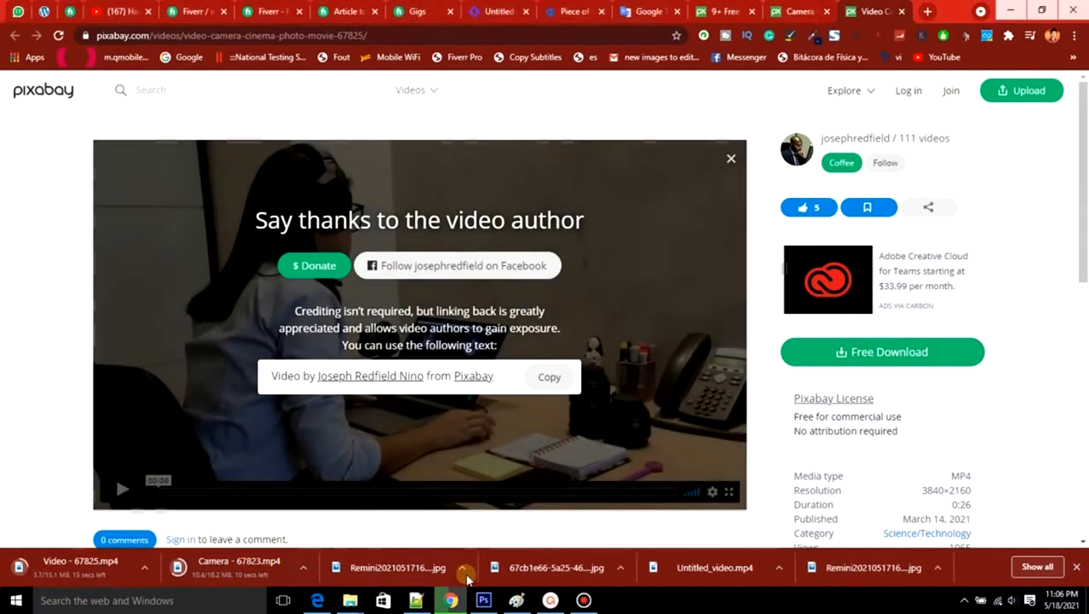
Check the gig script in Notepad++, return to Pixabay, and search its videos for "voice over".
click(417, 600)
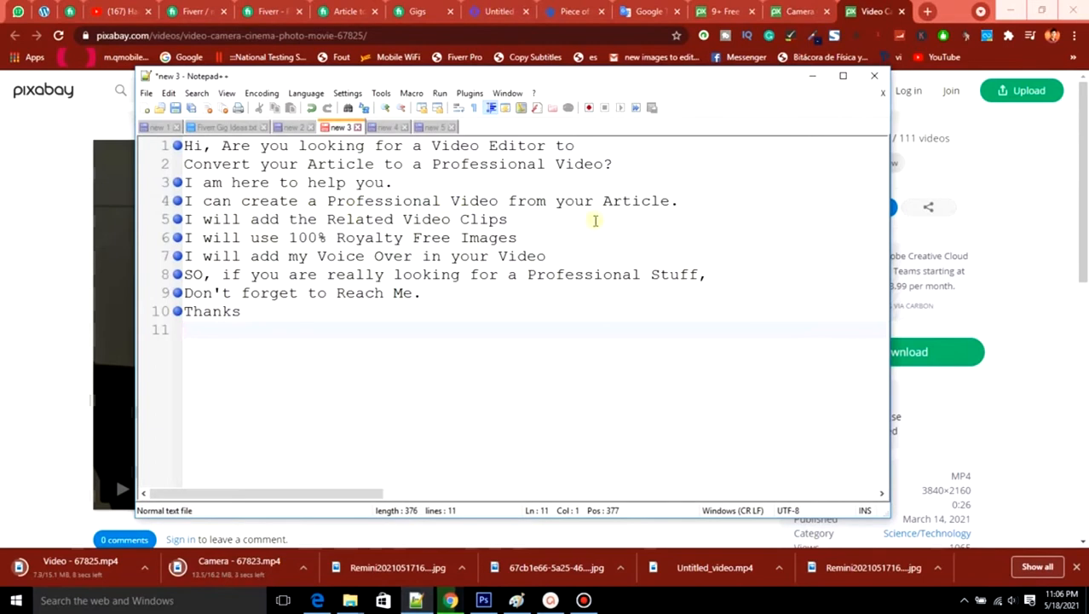
click(984, 177)
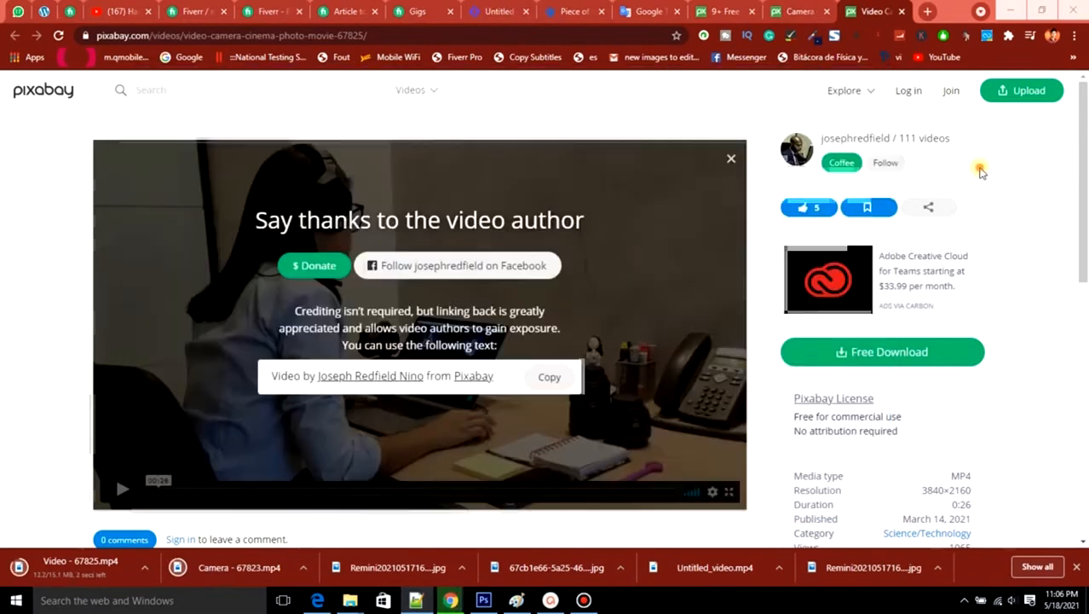
text(voic)
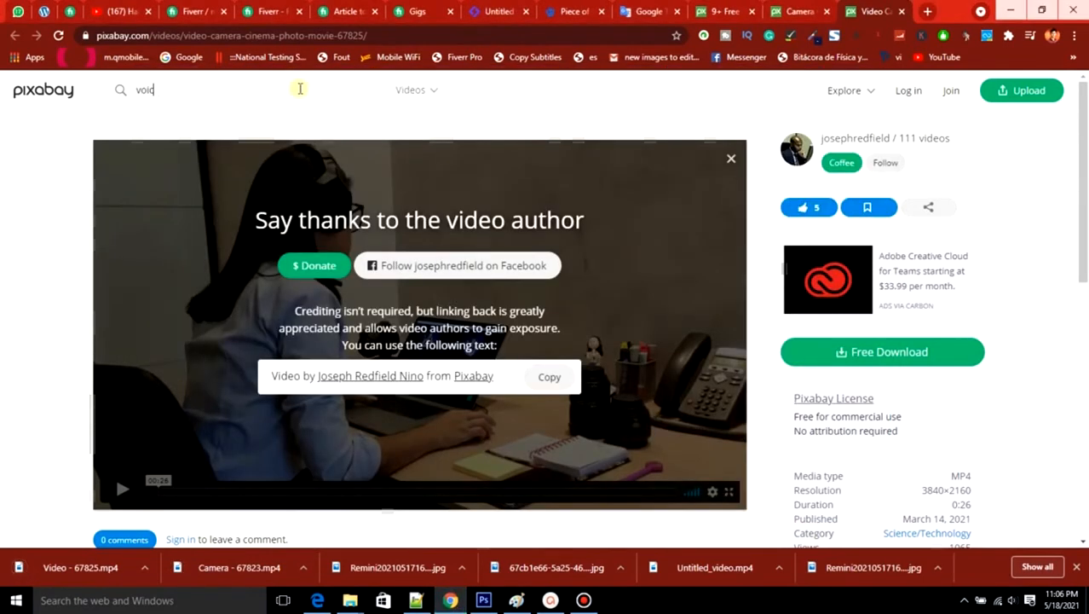
text(e over)
key(Return)
Look through the "voice over" video results for a clip that suits the script, and go back to Notepad++.
scroll(586, 319, down, 5)
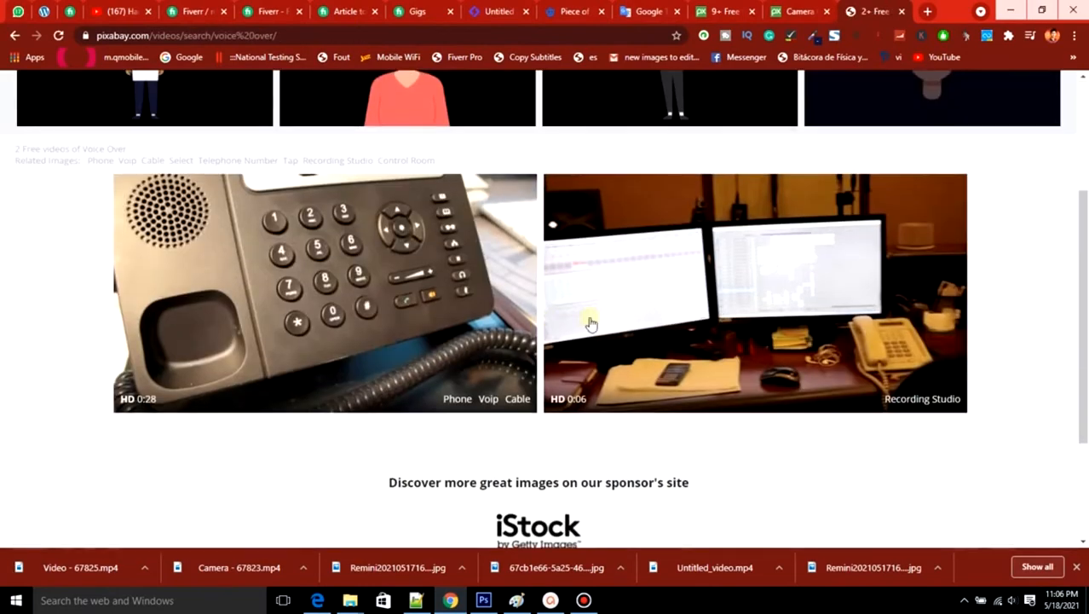
scroll(656, 281, up, 3)
scroll(186, 75, up, 1)
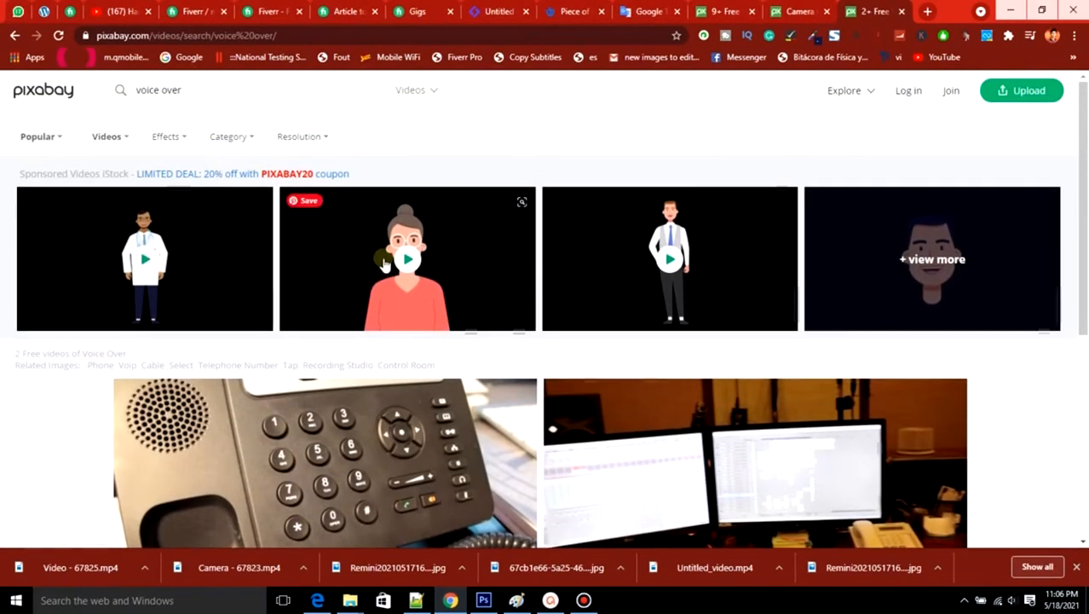
click(221, 84)
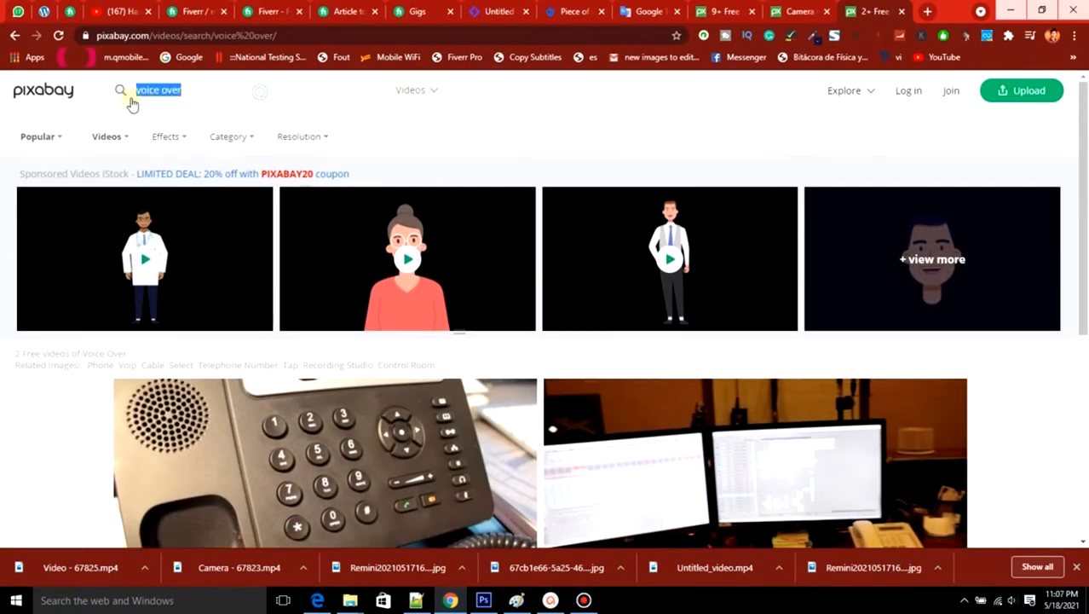
scroll(133, 104, down, 2)
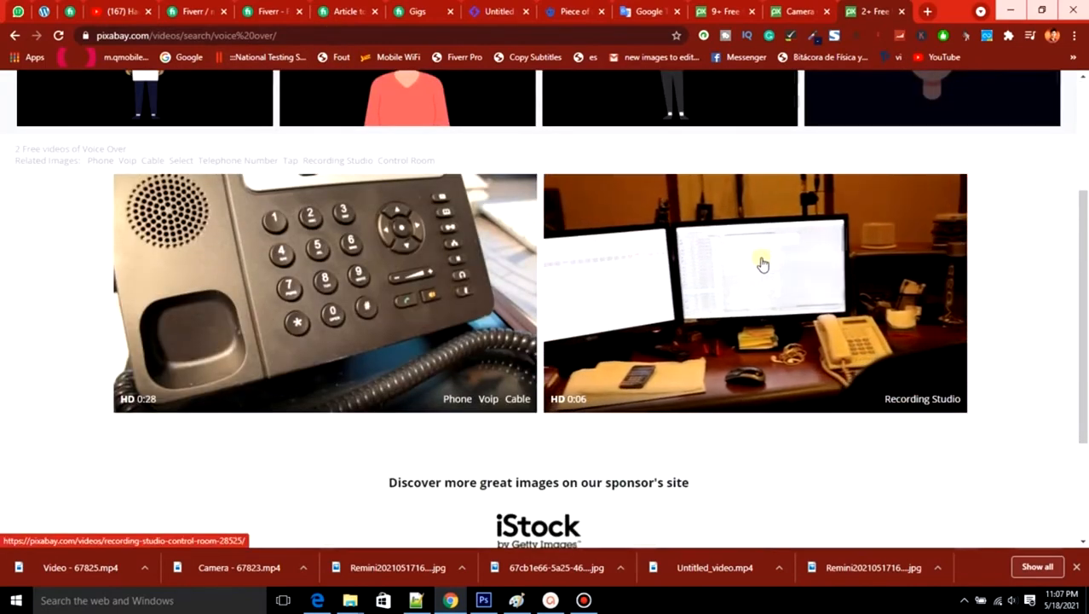
scroll(763, 264, up, 2)
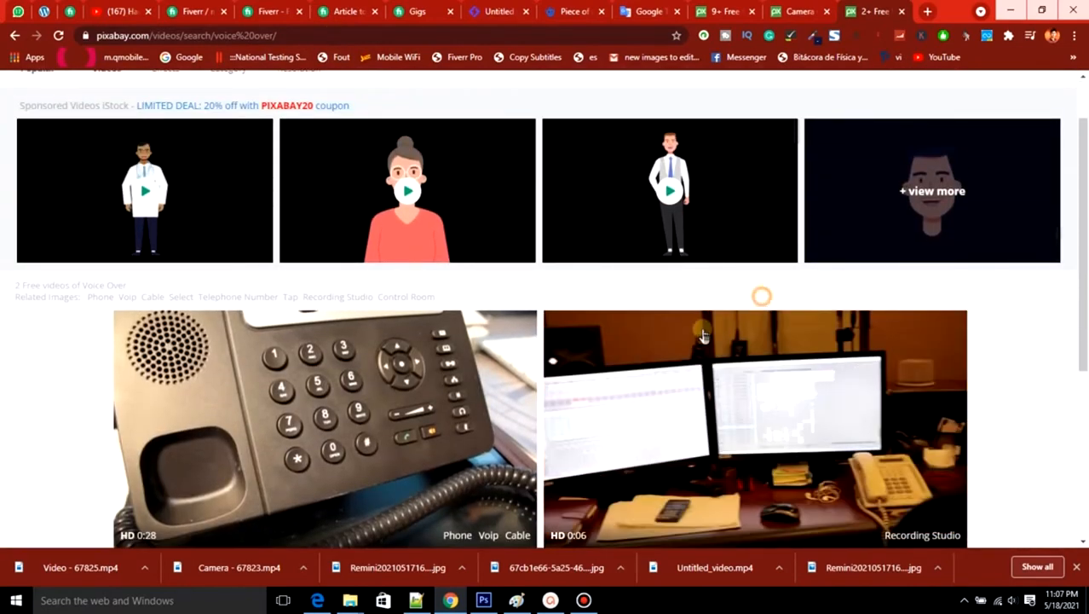
scroll(377, 325, down, 2)
scroll(377, 361, up, 3)
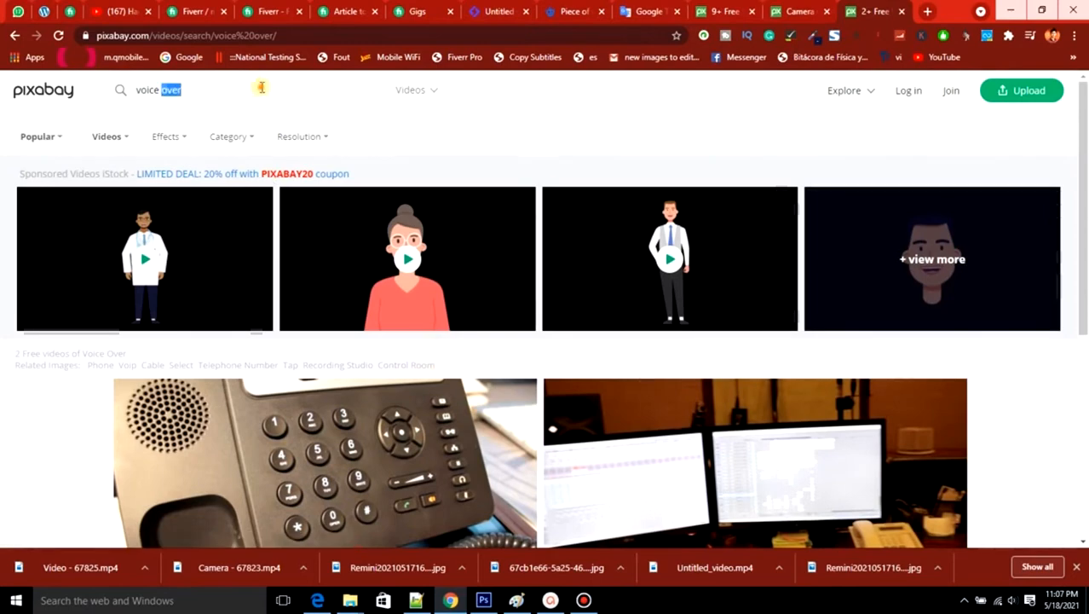
click(416, 600)
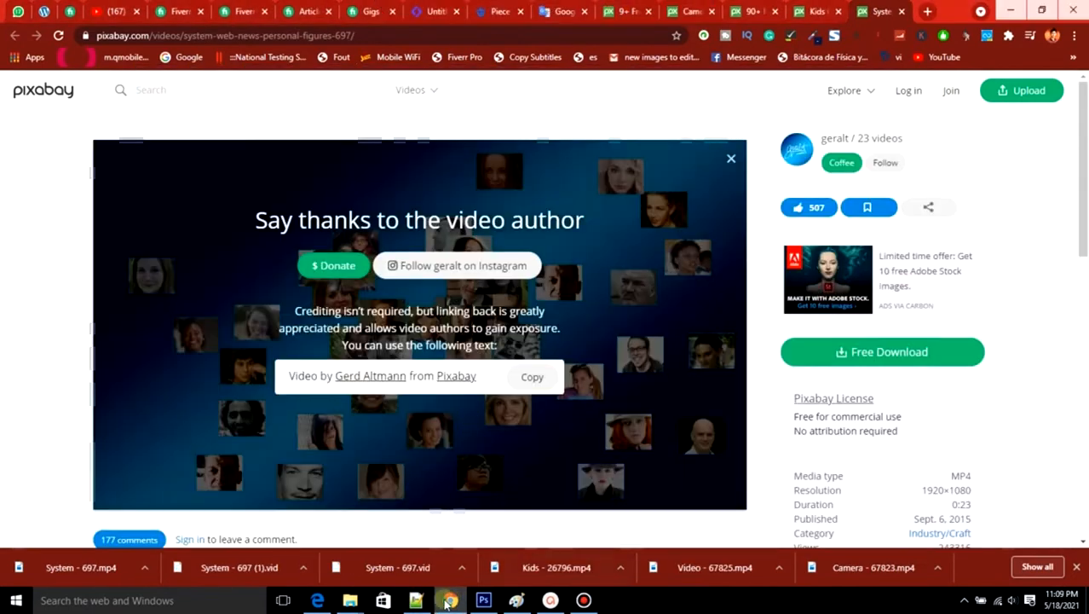
In Notepad++ "new 5", replace everything with "we have downloaded some videos for our video." and "So, now let's open and import these videos into Video Editor".
click(416, 600)
click(437, 127)
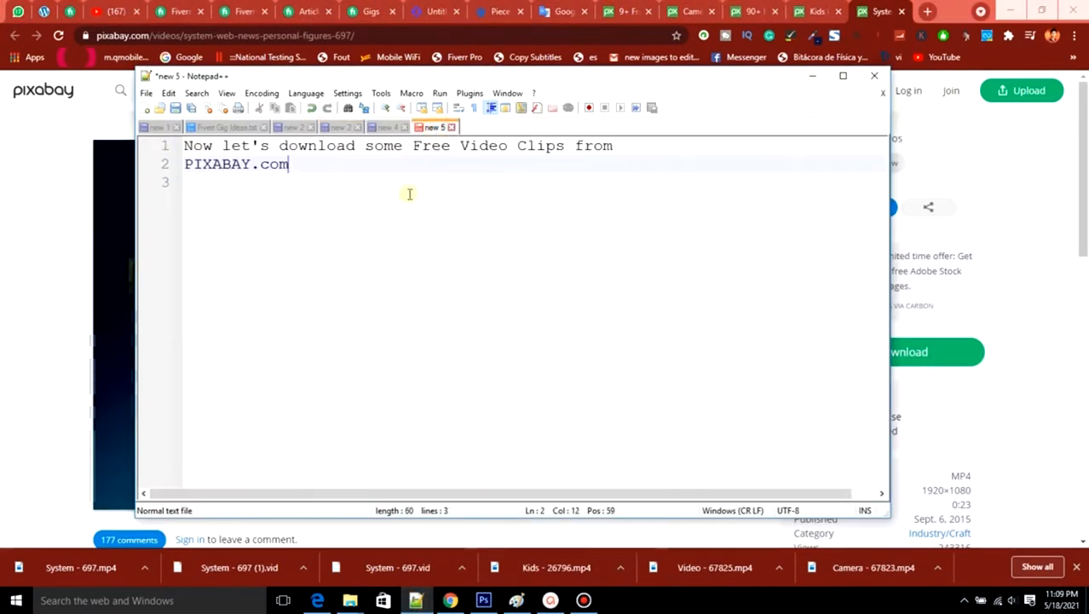
key(ctrl+a)
text(We have downloaded some videos for )
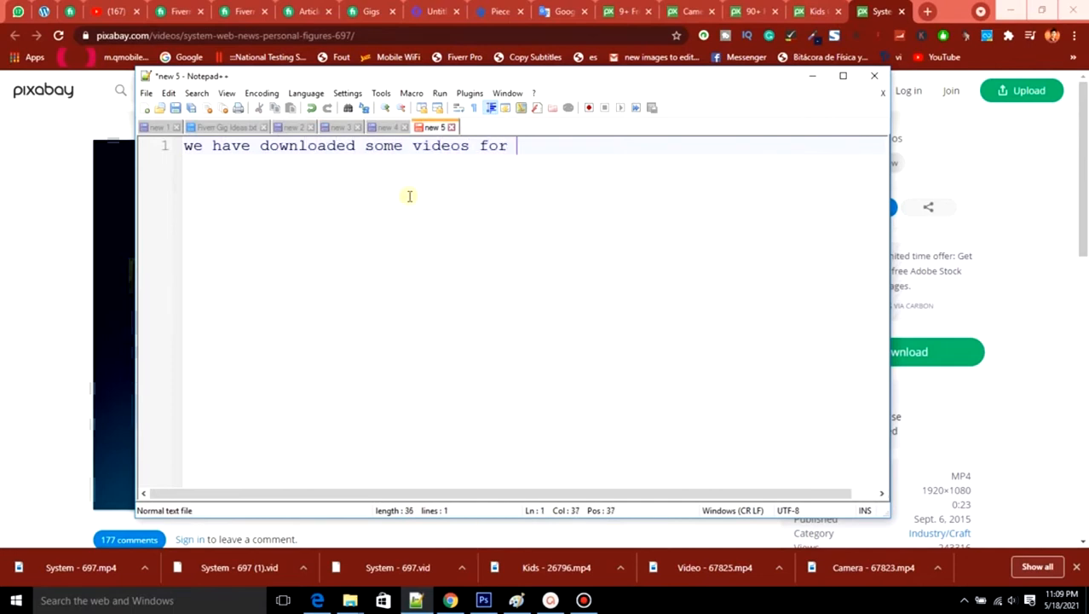
text(our video.)
key(Return)
text(So, now let's open and imp)
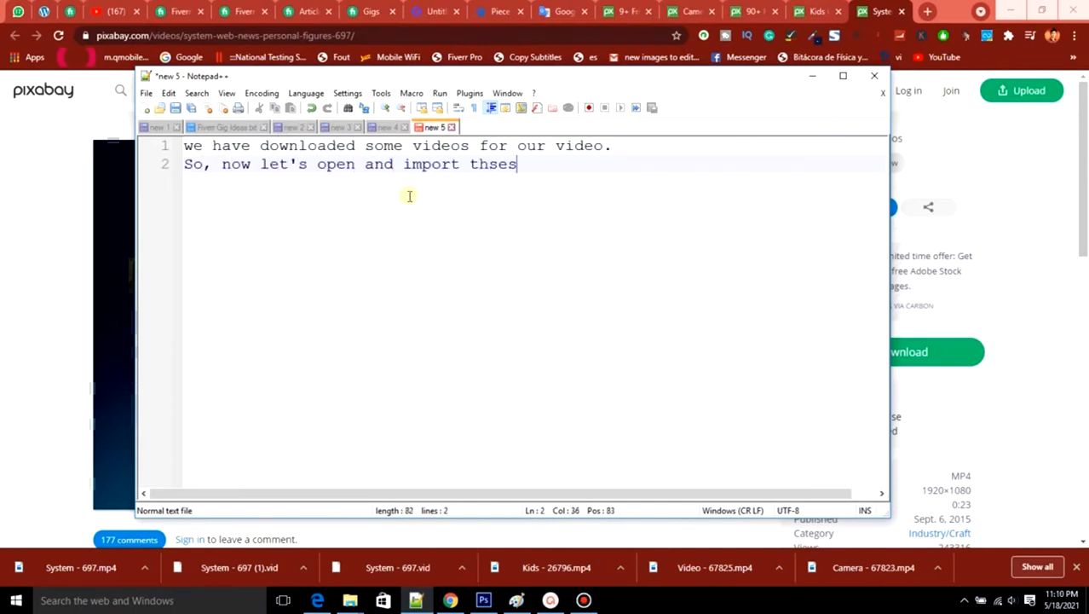
text(or)
key(Return)
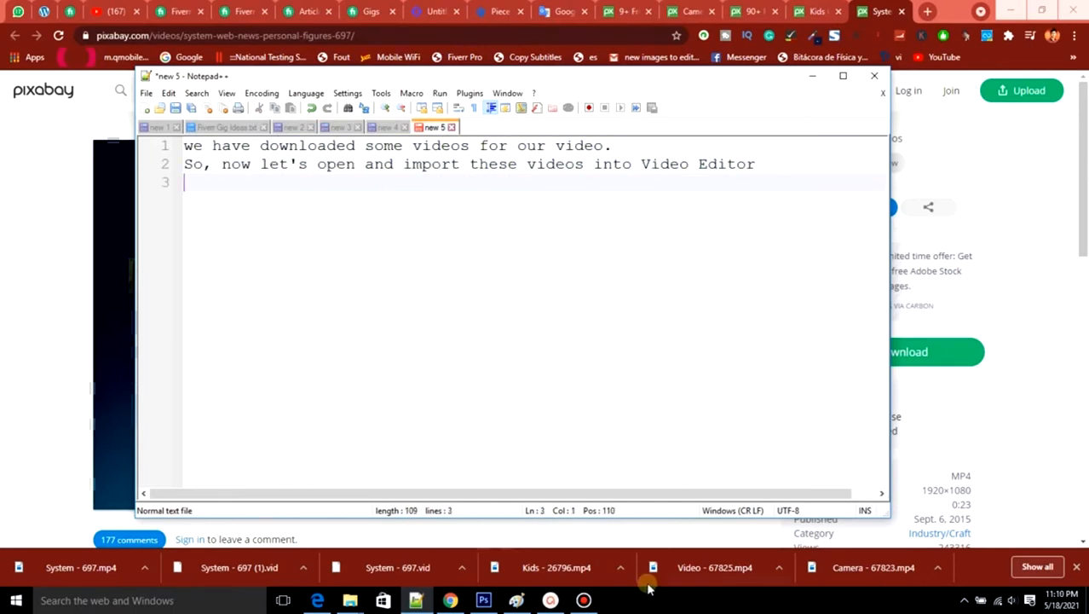
Switch to ActivePresenter, outline the Video insert command with a red rectangle, and clear the annotation.
click(550, 600)
drag(440, 26, 472, 72)
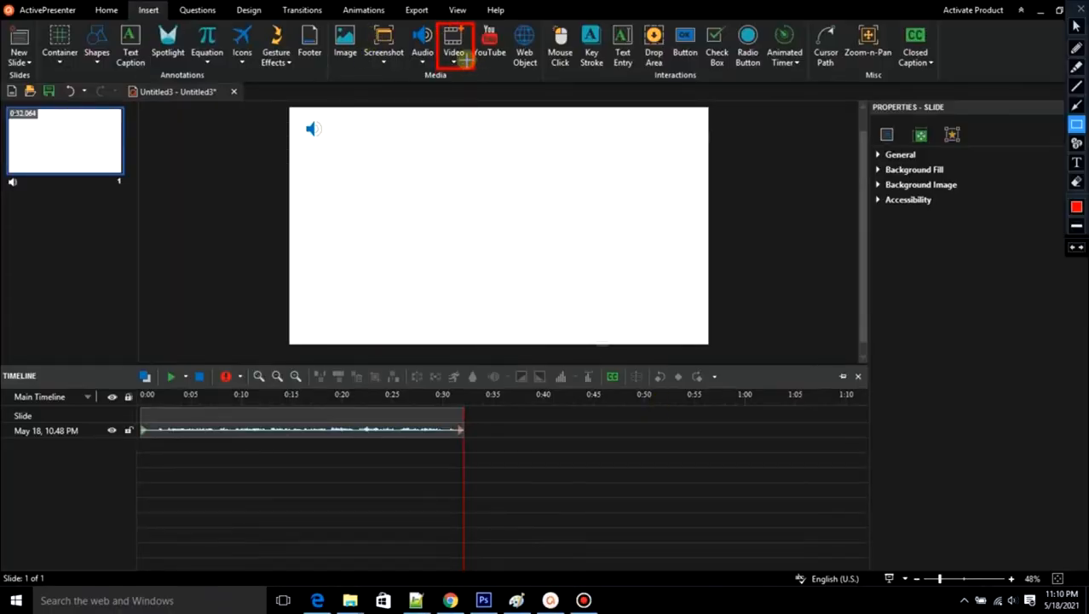
click(459, 58)
Insert the video file Camera - 67823 from the Downloads folder onto the slide.
click(455, 54)
click(475, 83)
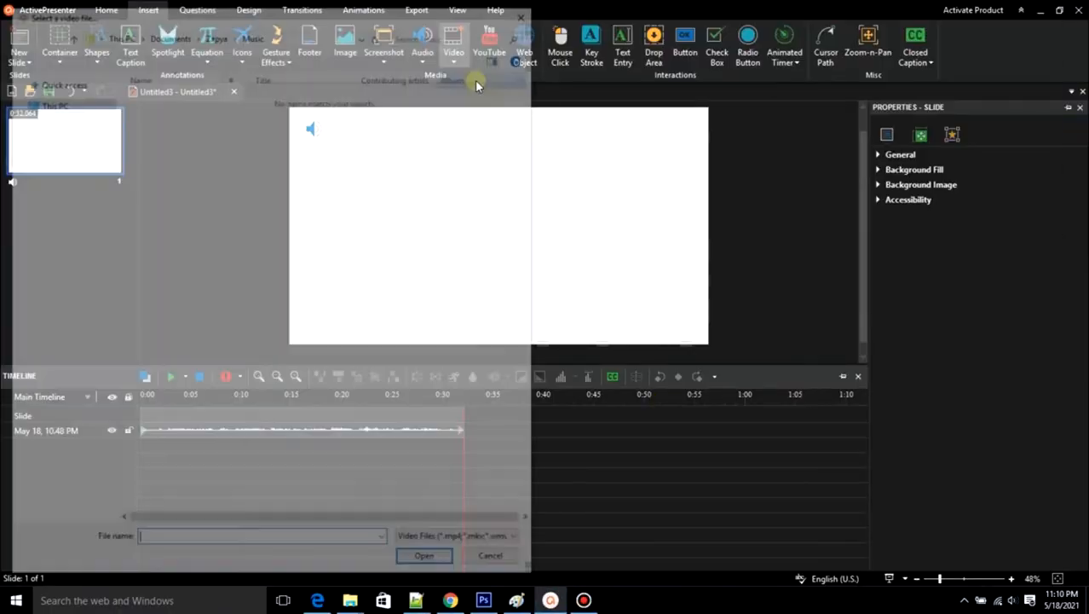
click(61, 111)
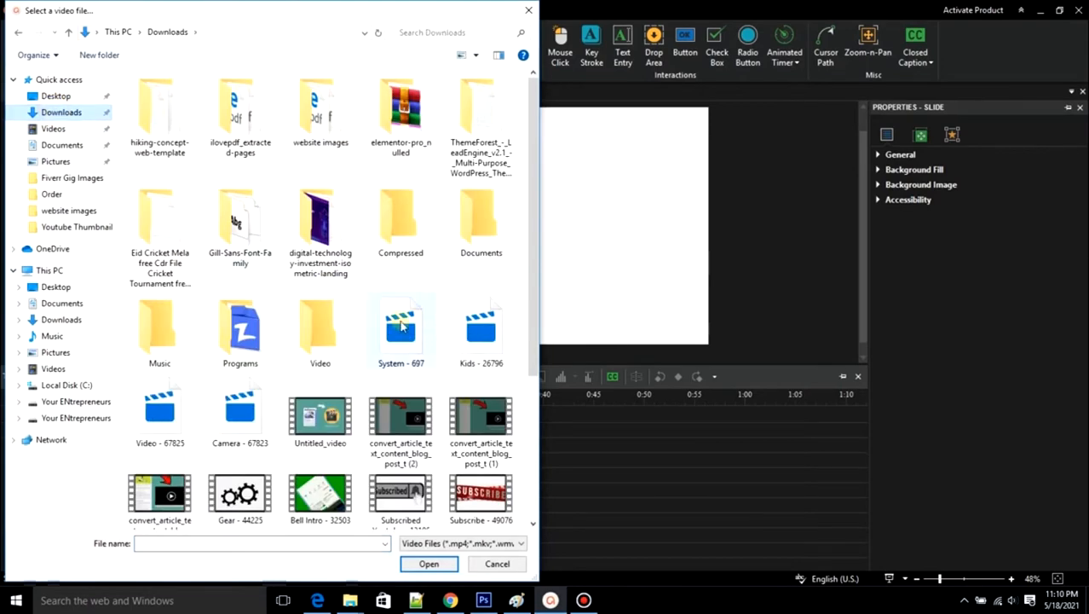
click(401, 336)
click(241, 417)
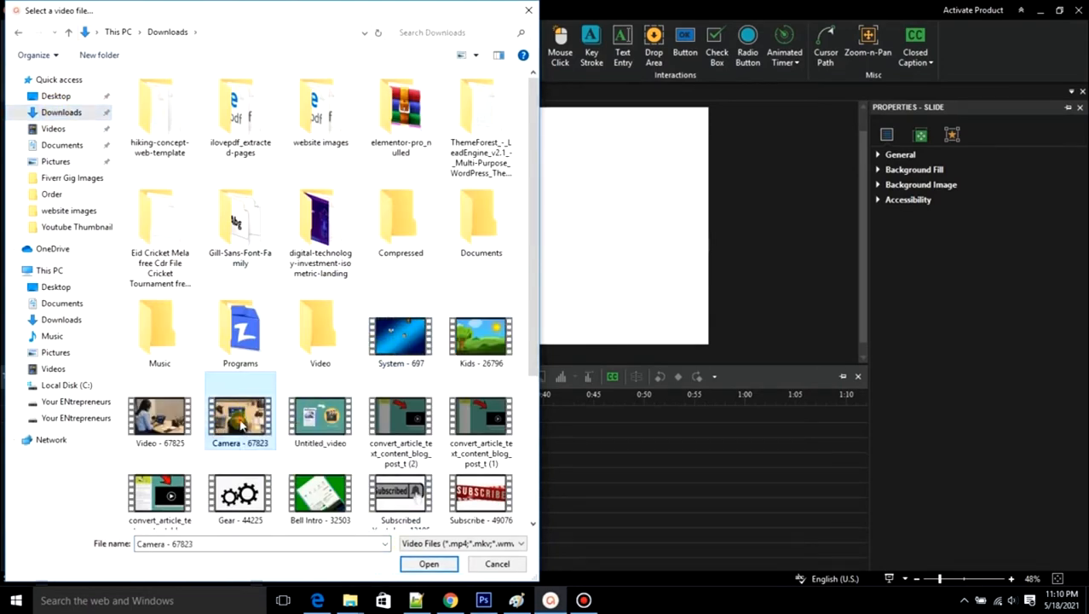
double_click(240, 424)
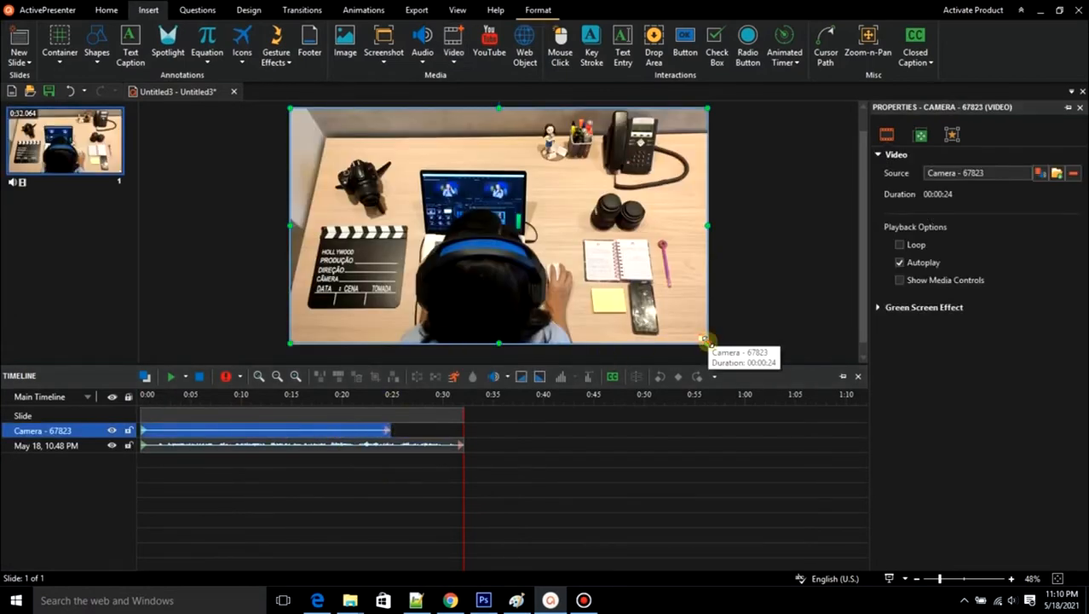
Make the Camera - 67823 video slightly smaller than the slide and shorten it on the timeline to about 15 seconds.
drag(706, 342, 639, 304)
mouse_move(600, 266)
mouse_down()
mouse_move(624, 285)
mouse_move(611, 277)
mouse_up()
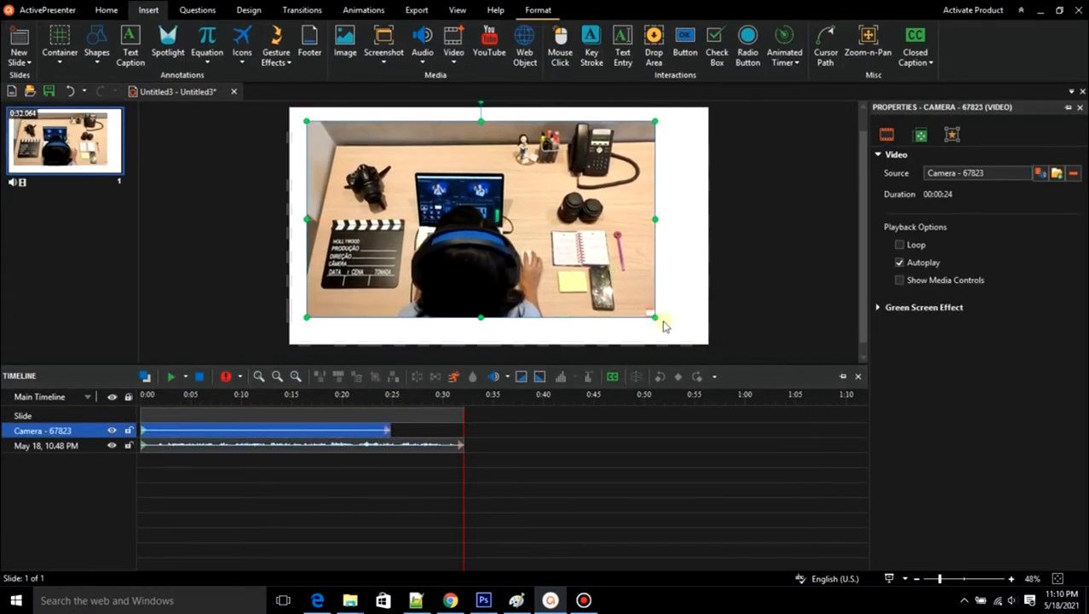
drag(655, 318, 687, 333)
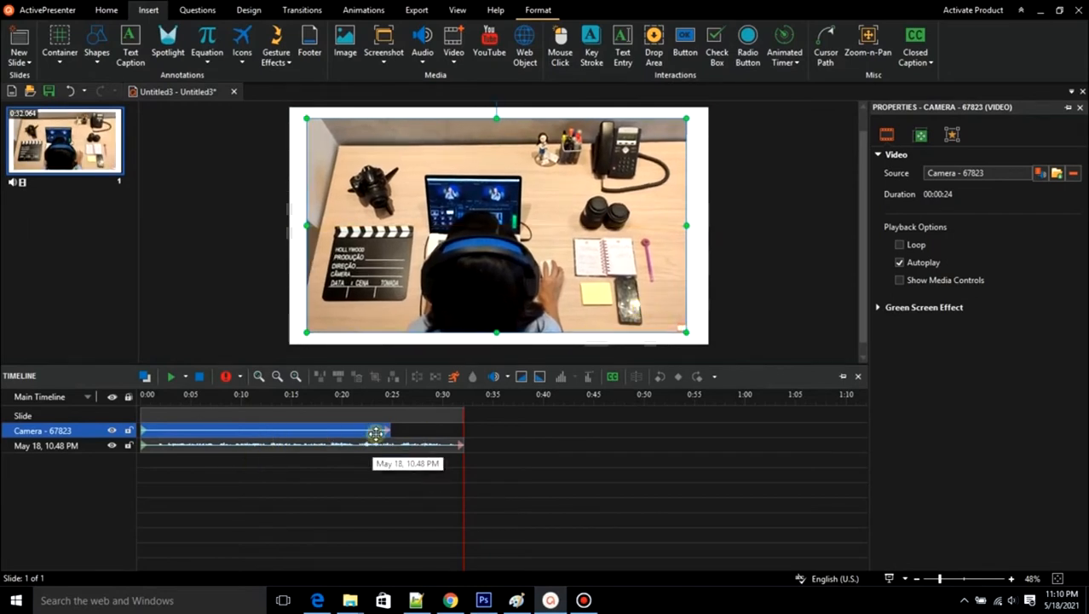
drag(387, 430, 286, 430)
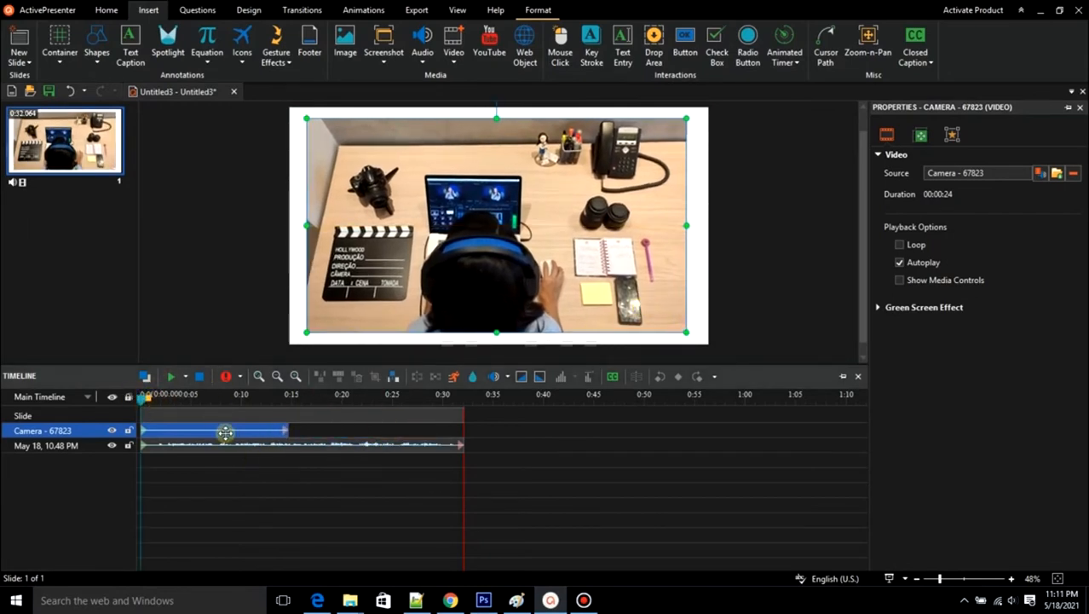
Shrink and narrow the Camera - 67823 video toward the slide's upper-left corner.
drag(686, 332, 594, 304)
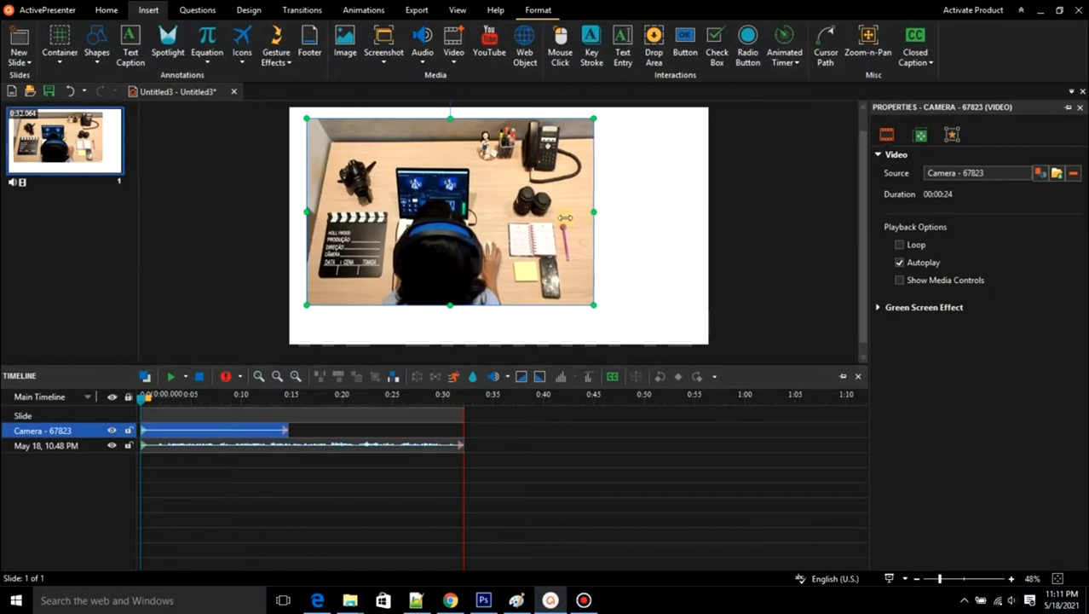
drag(565, 217, 539, 217)
drag(537, 286, 533, 288)
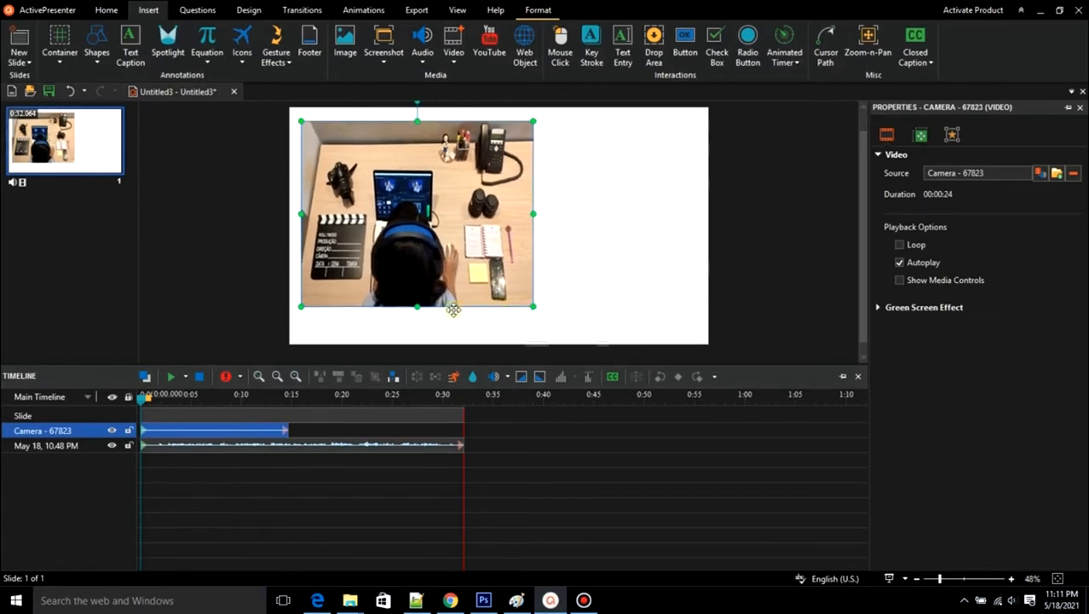
Enlarge and reposition the Camera - 67823 video so that it fills the whole slide.
drag(454, 310, 628, 328)
drag(624, 257, 711, 237)
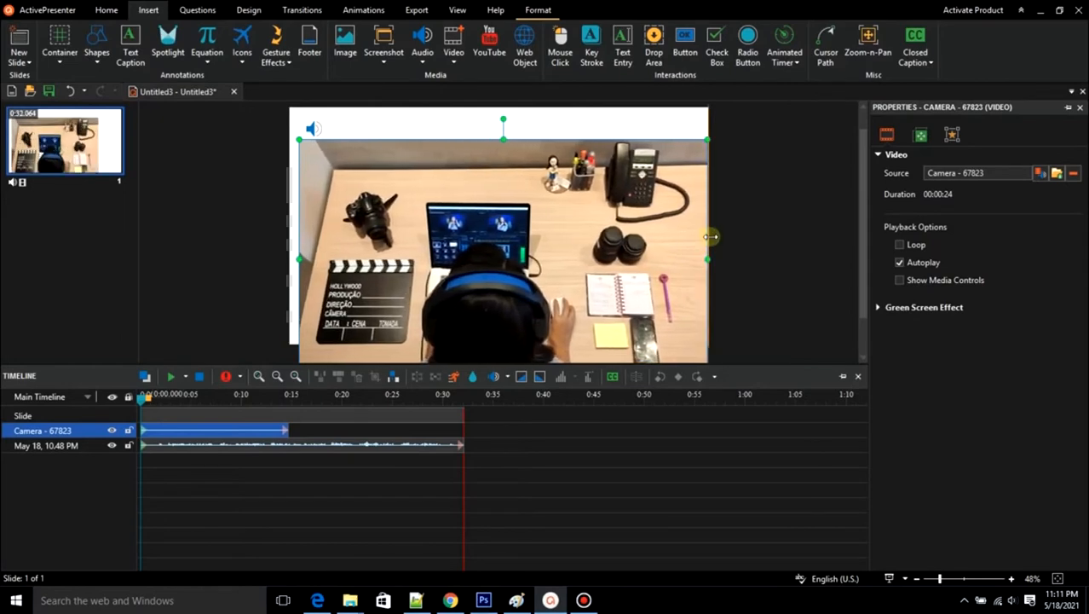
drag(383, 209, 383, 179)
drag(299, 227, 285, 229)
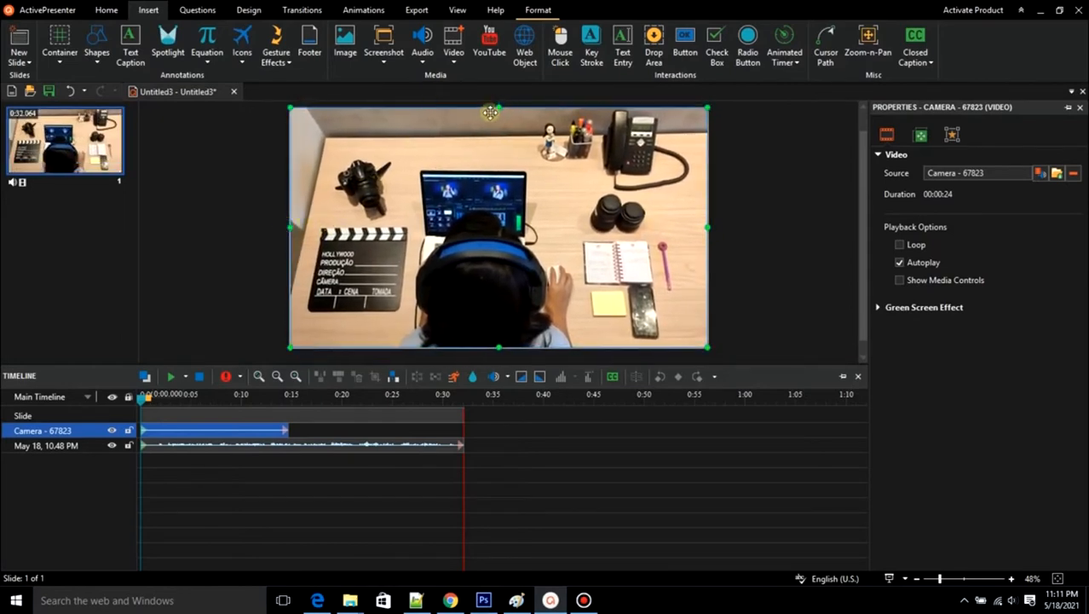
drag(498, 108, 495, 108)
Shorten the Camera - 67823 clip to end at 0:06.271 and insert Video - 67825 right after it.
drag(287, 430, 203, 430)
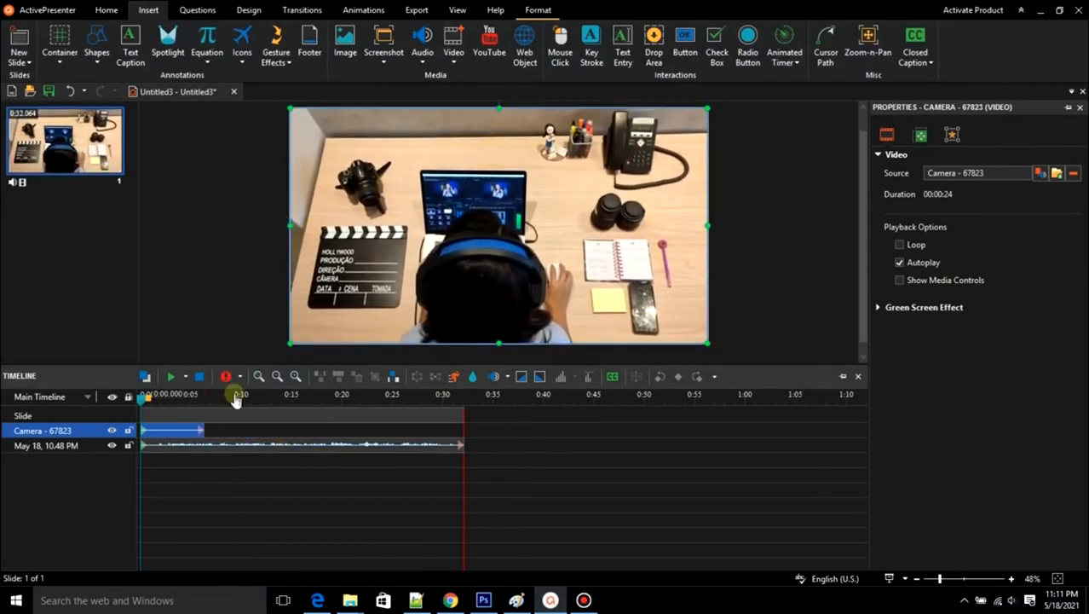
click(204, 395)
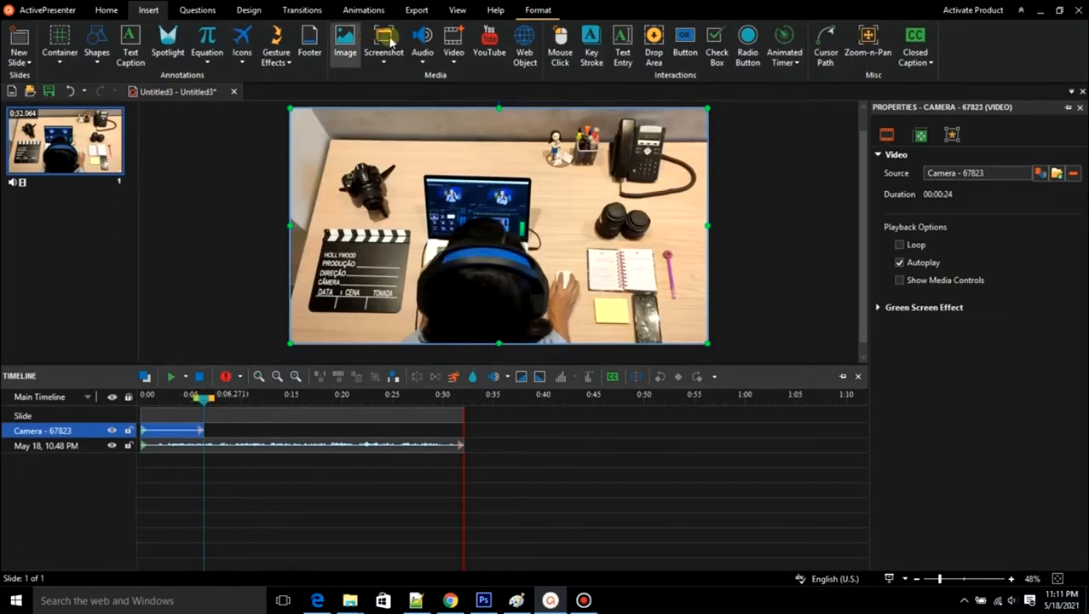
click(454, 55)
click(492, 79)
double_click(168, 393)
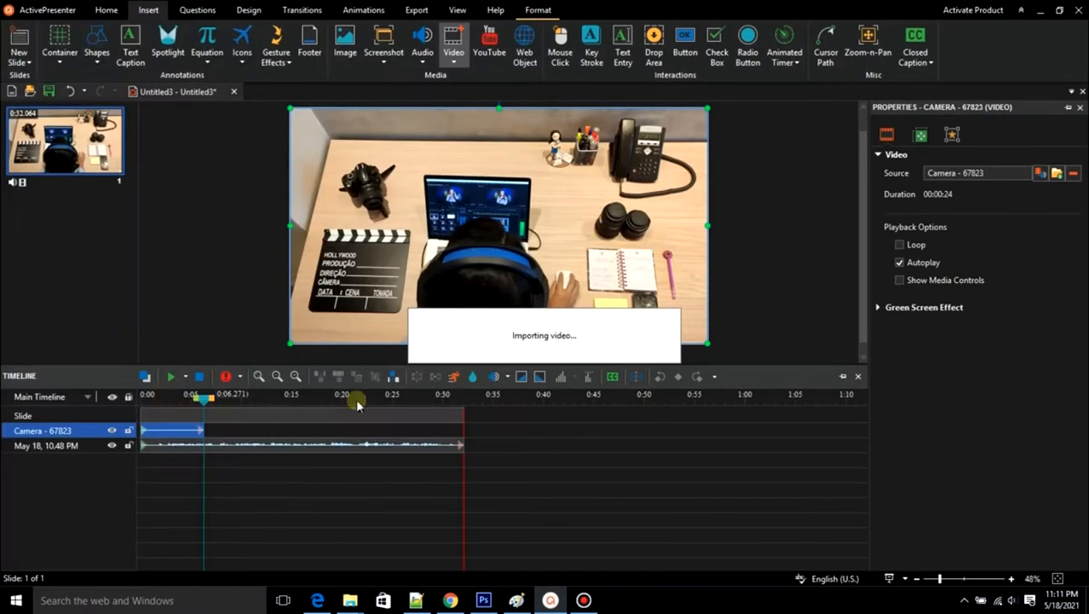
Shorten the Video - 67825 clip to end at 0:13.164 and insert the Kids - 26796 video from that point.
drag(471, 428, 257, 429)
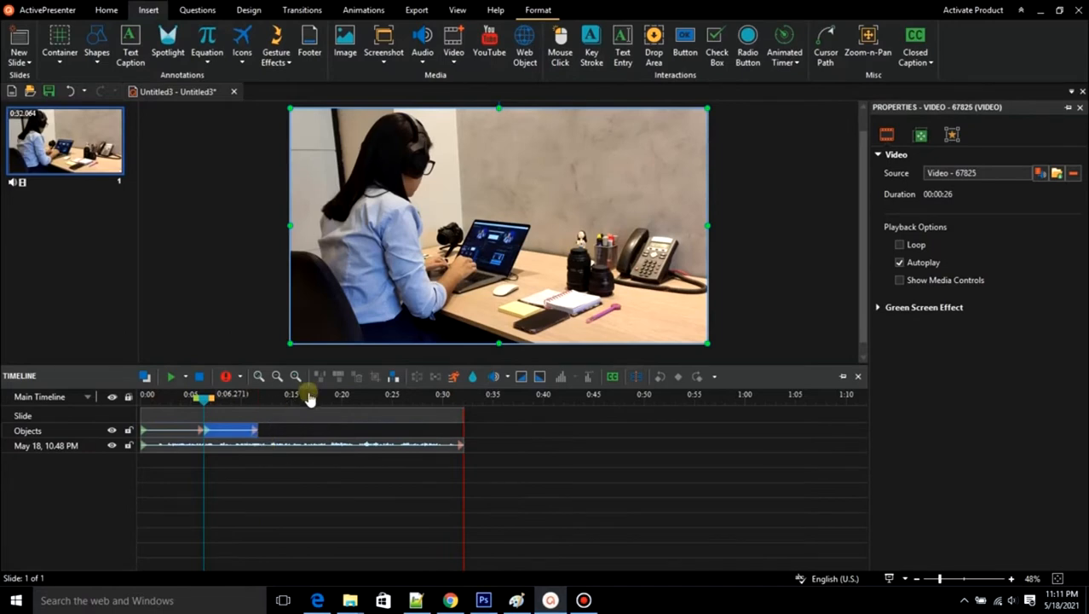
drag(204, 405, 263, 401)
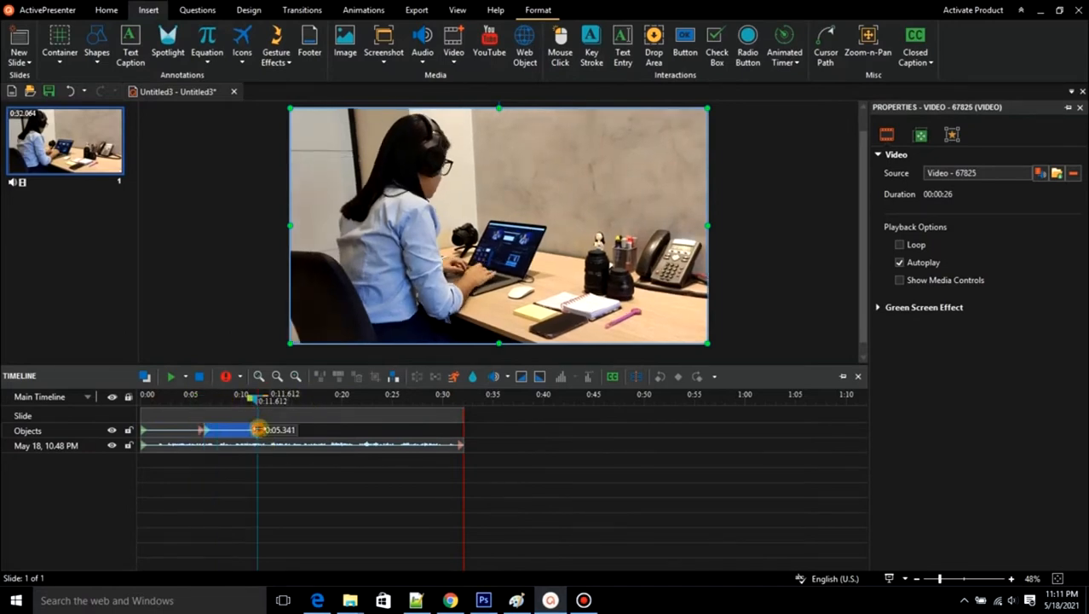
click(453, 52)
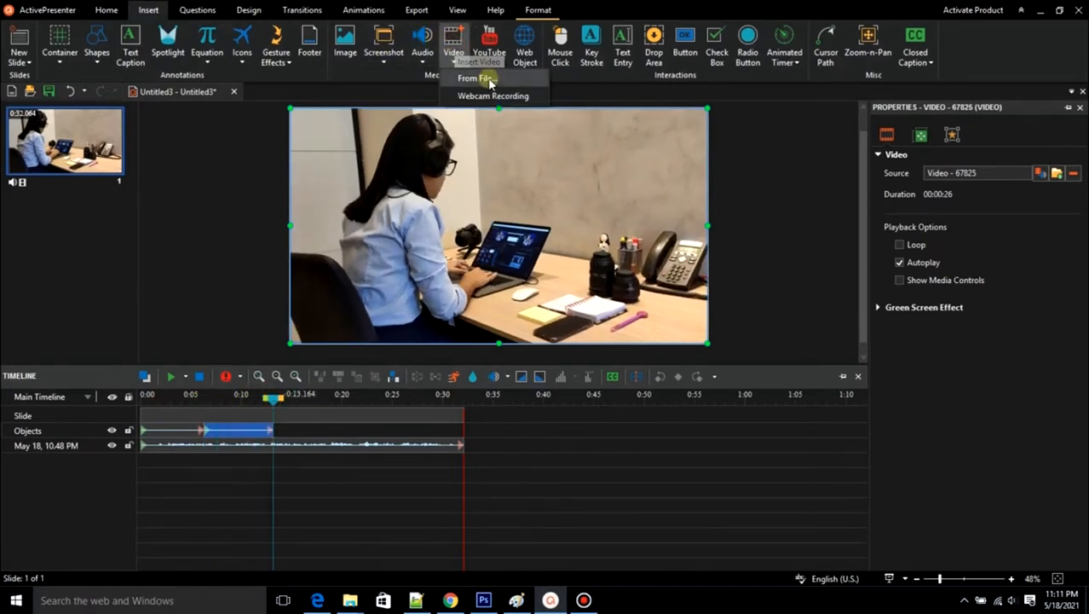
click(487, 76)
double_click(481, 337)
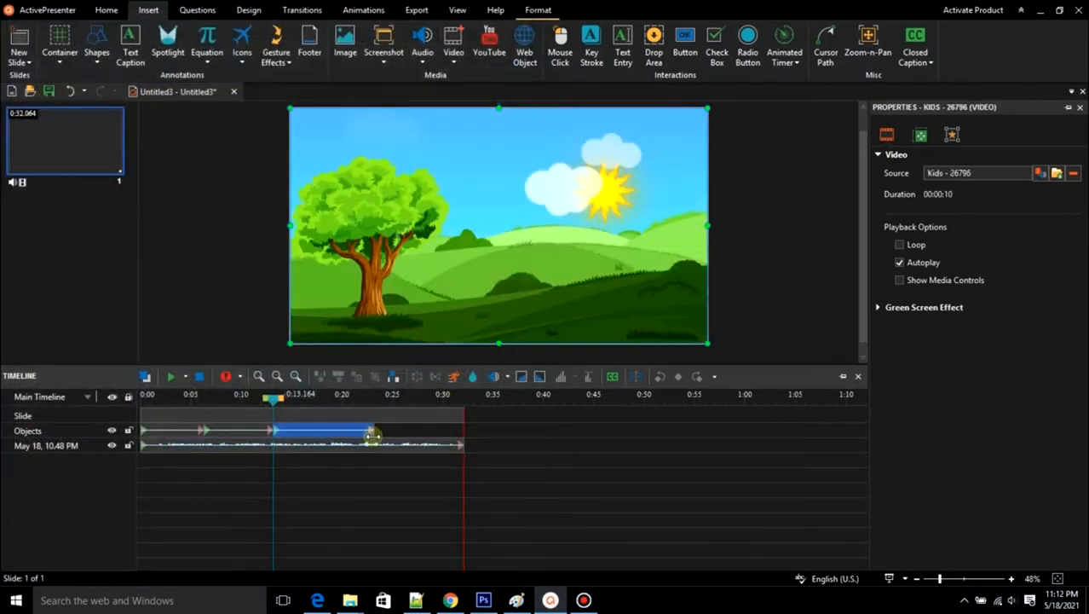
Insert the System - 697 video from 0:13.164 and arrange the Kids - 26796 clip right after it, ending with the voice-over.
drag(370, 430, 363, 430)
click(453, 53)
click(484, 76)
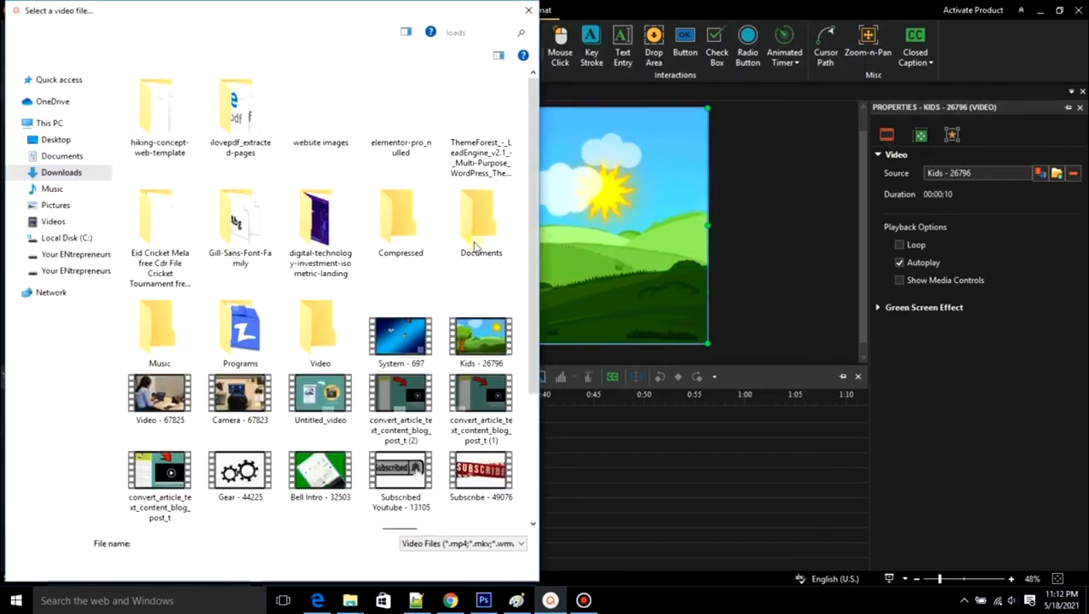
double_click(413, 336)
drag(331, 440, 409, 440)
click(415, 431)
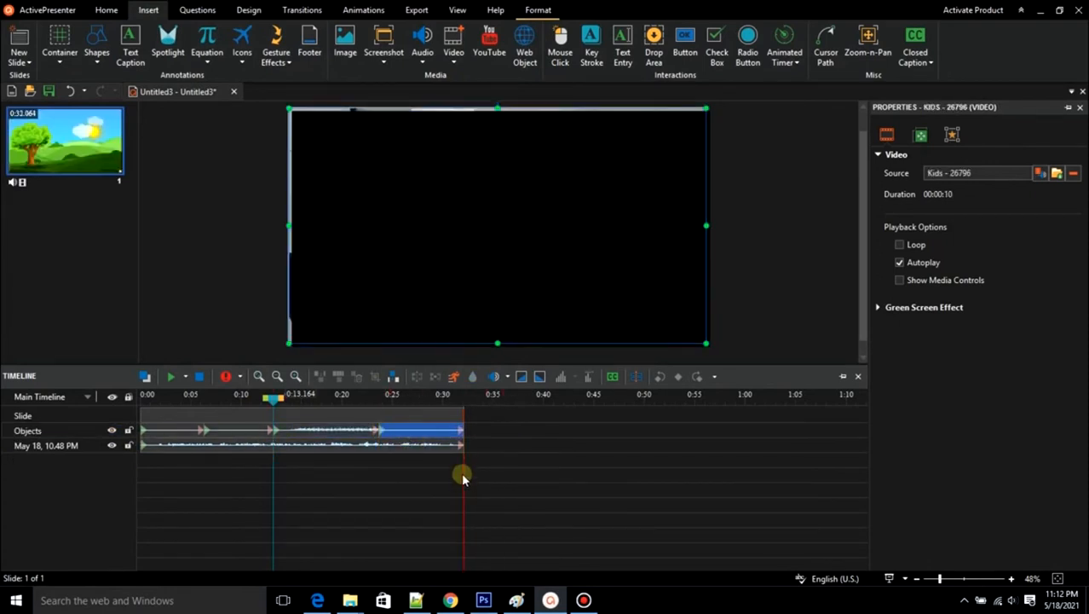
mouse_move(1084, 167)
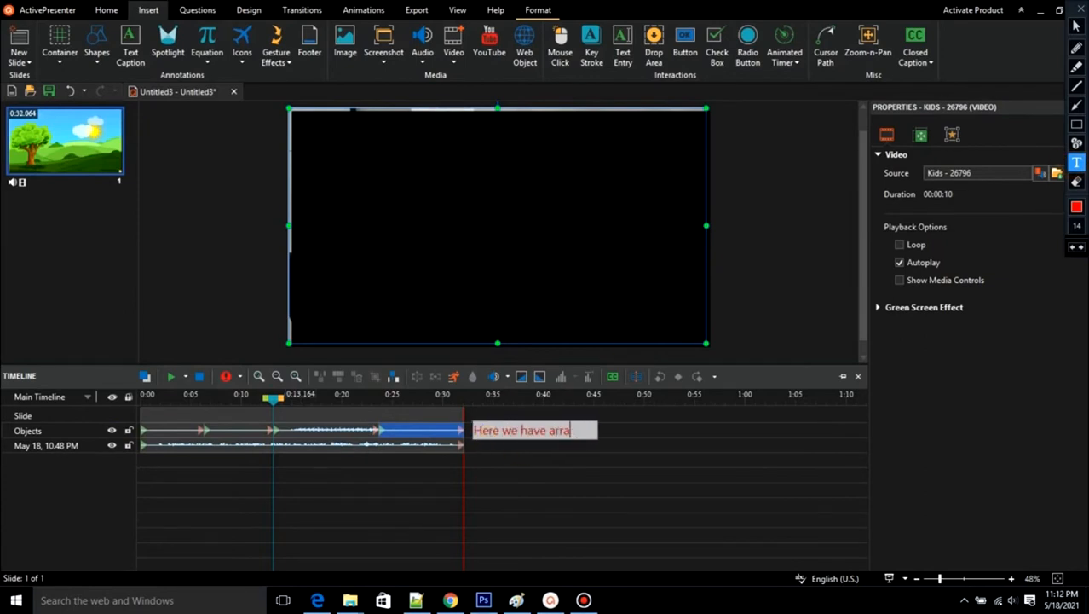
key(Escape)
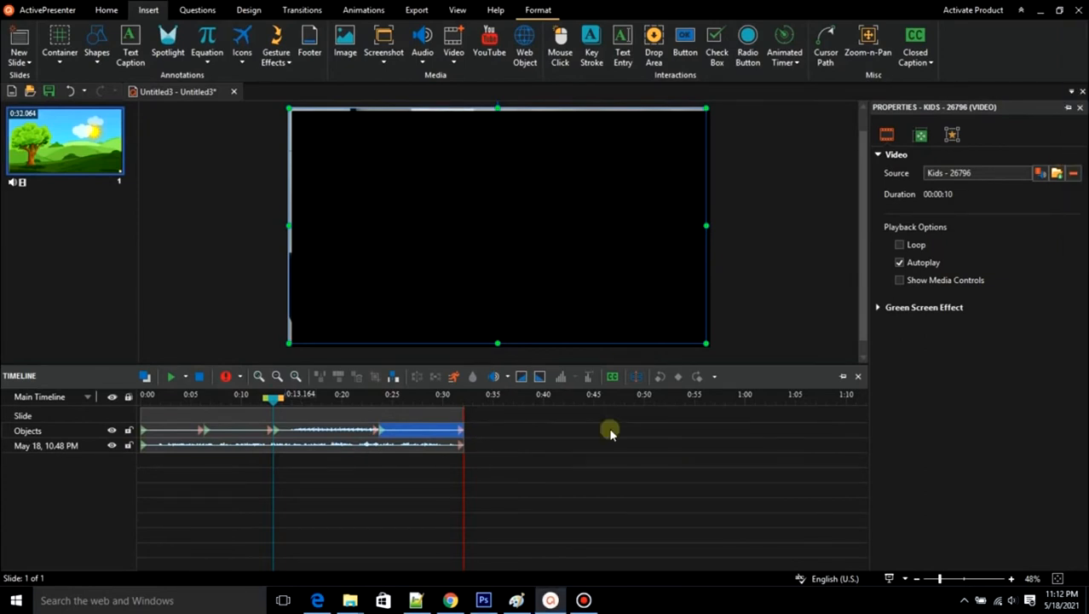
key(ctrl+alt+d)
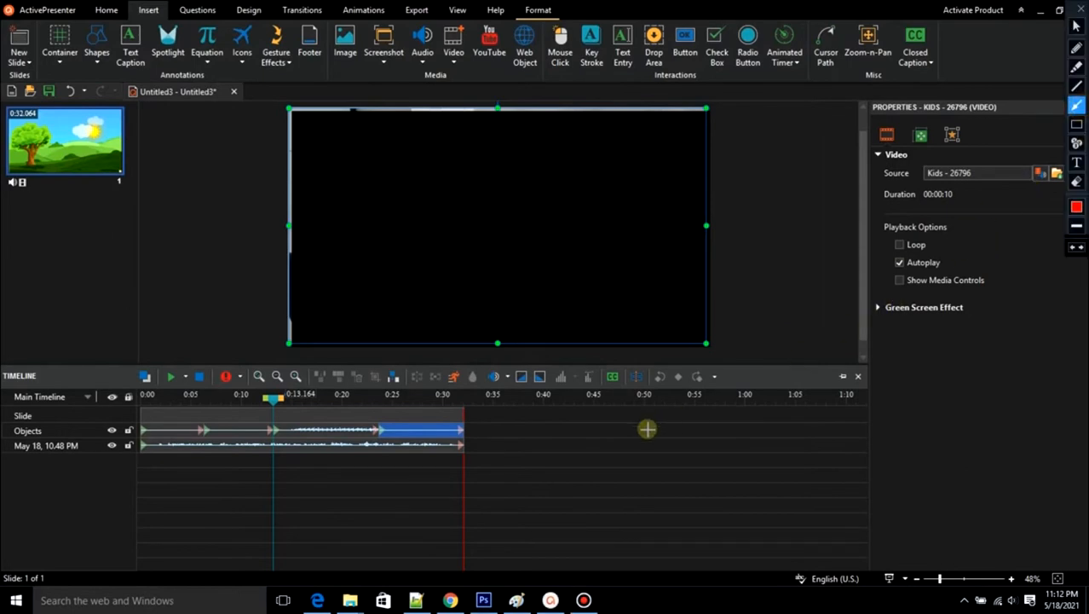
key(Escape)
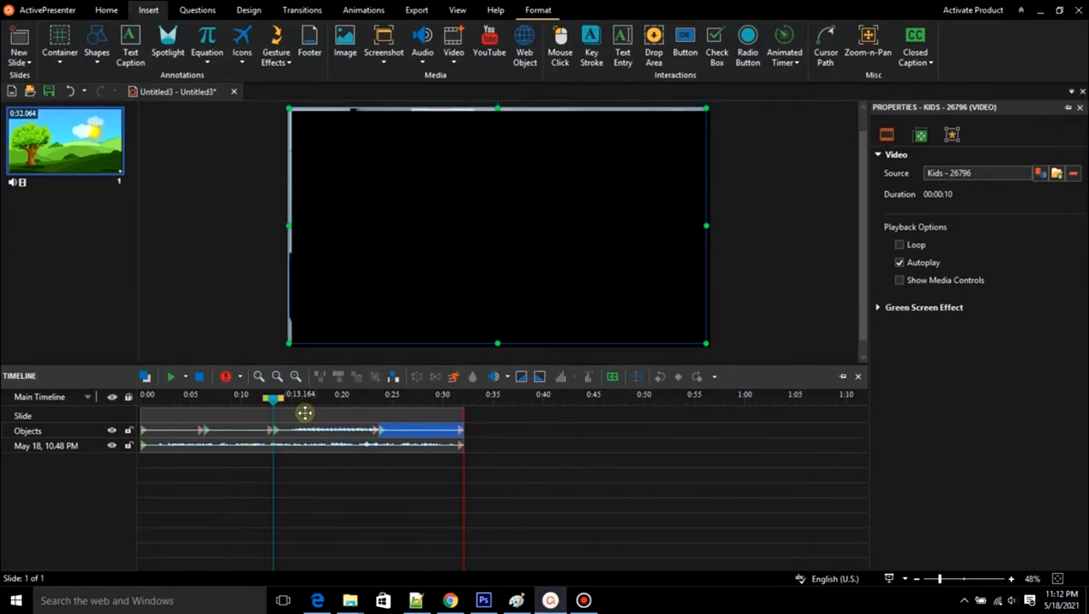
Switch to Notepad++ and write the note "Now let's add the Text Subtittles to Make the Video Good Looking.".
click(418, 602)
key(ctrl+a)
text(Now let)
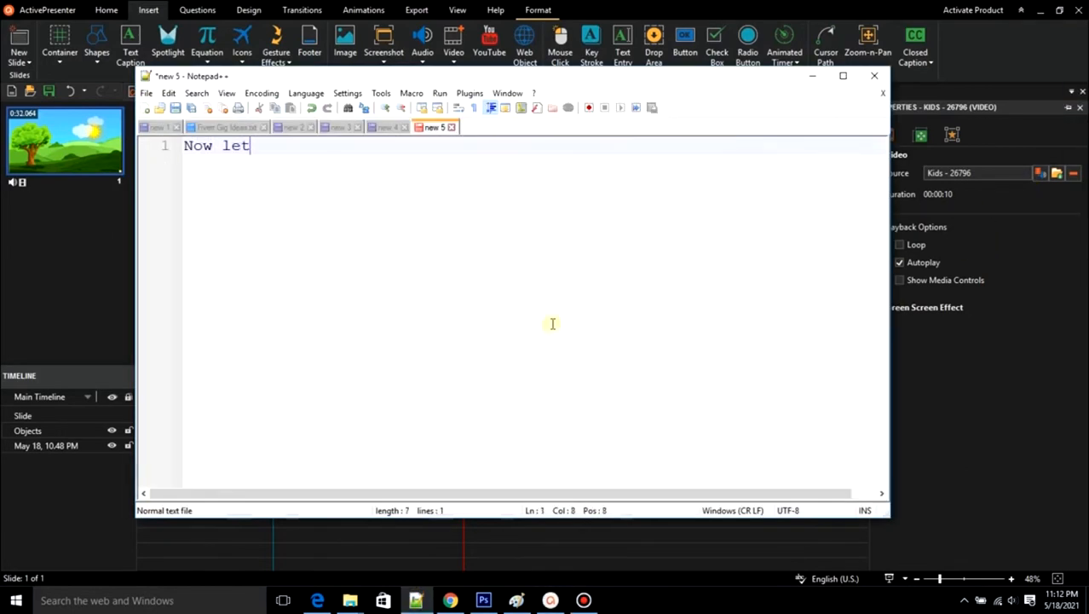
text('s add the Text Subttitles to Make the Video Good Looki)
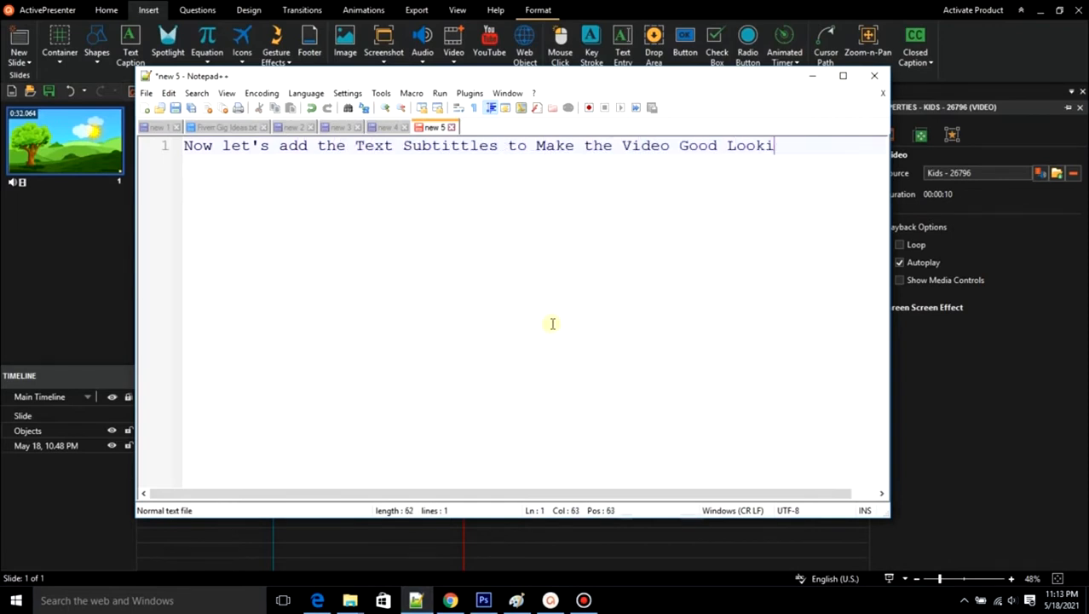
Return to ActivePresenter and reposition the System - 697 video so that it covers the whole slide.
click(962, 441)
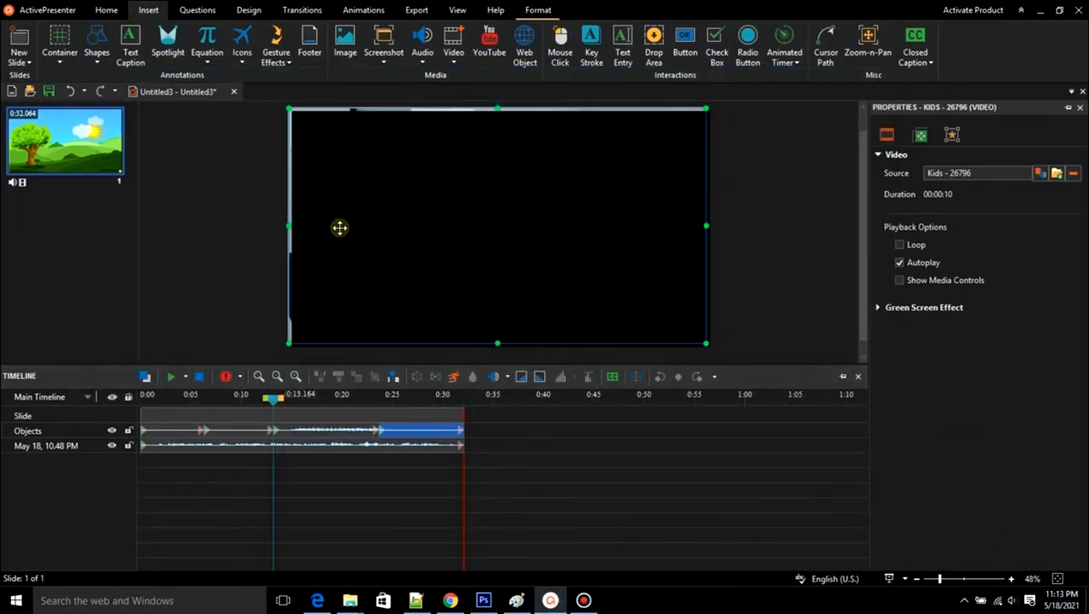
drag(328, 398, 361, 399)
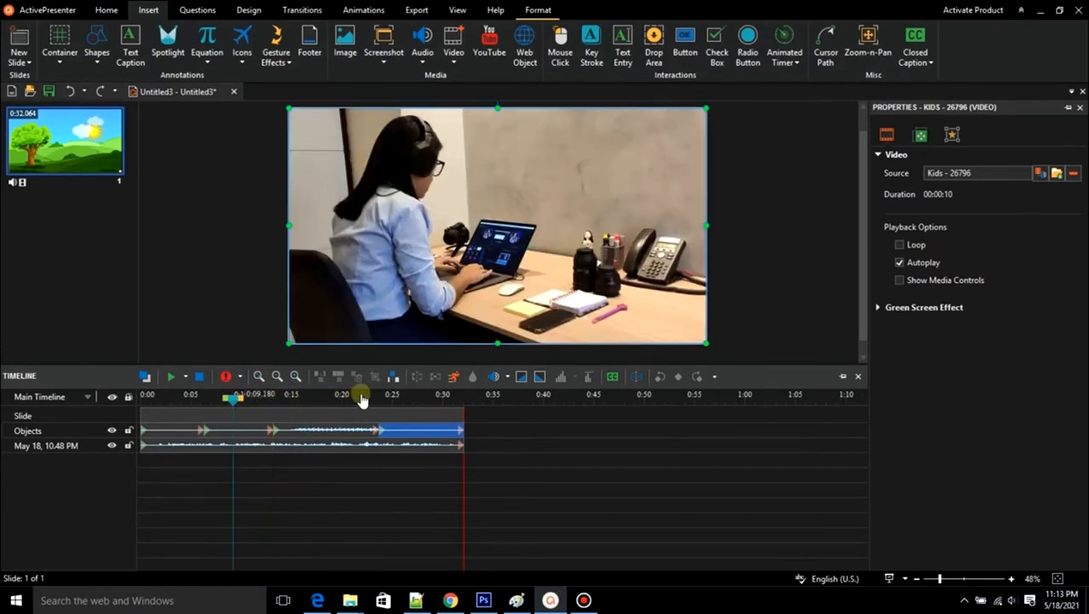
drag(233, 406, 286, 401)
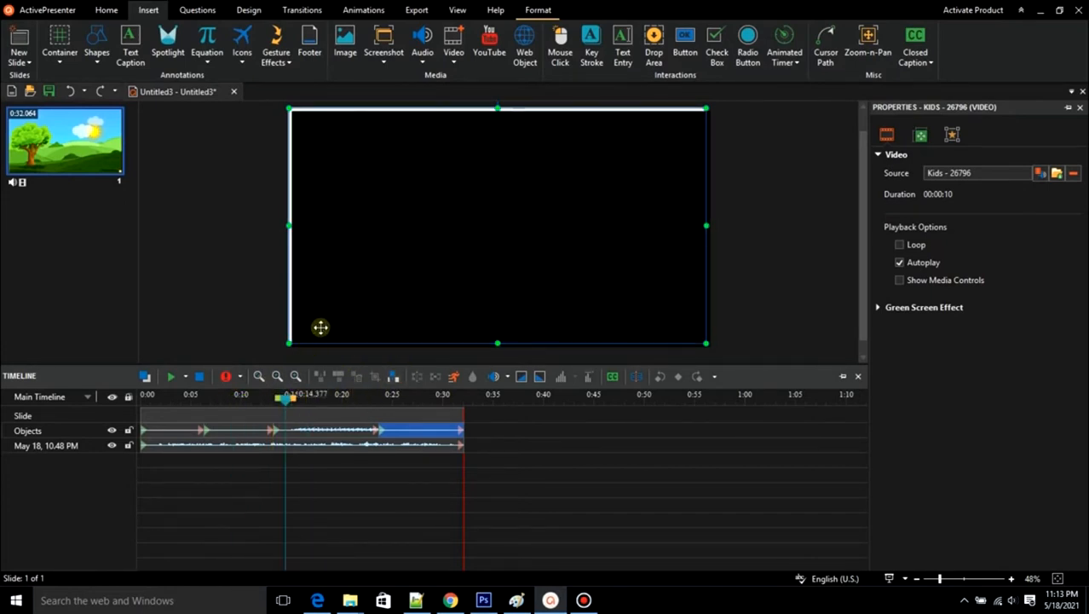
click(371, 314)
drag(368, 270, 365, 265)
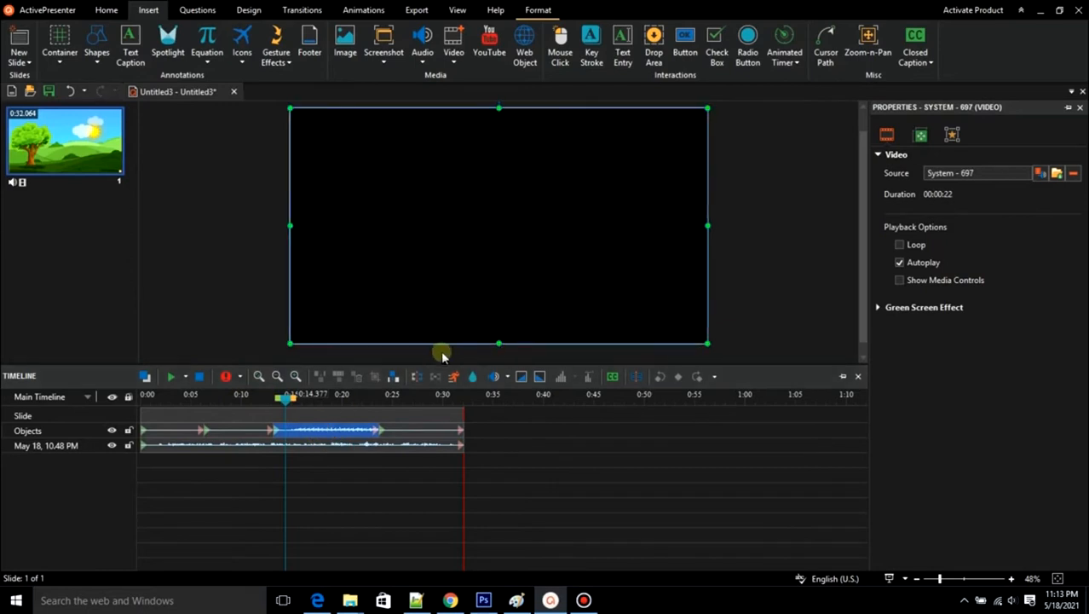
Play the slide from the beginning to hear the opening voice-over, and set the playhead at 0:02.227.
drag(287, 401, 149, 414)
click(171, 377)
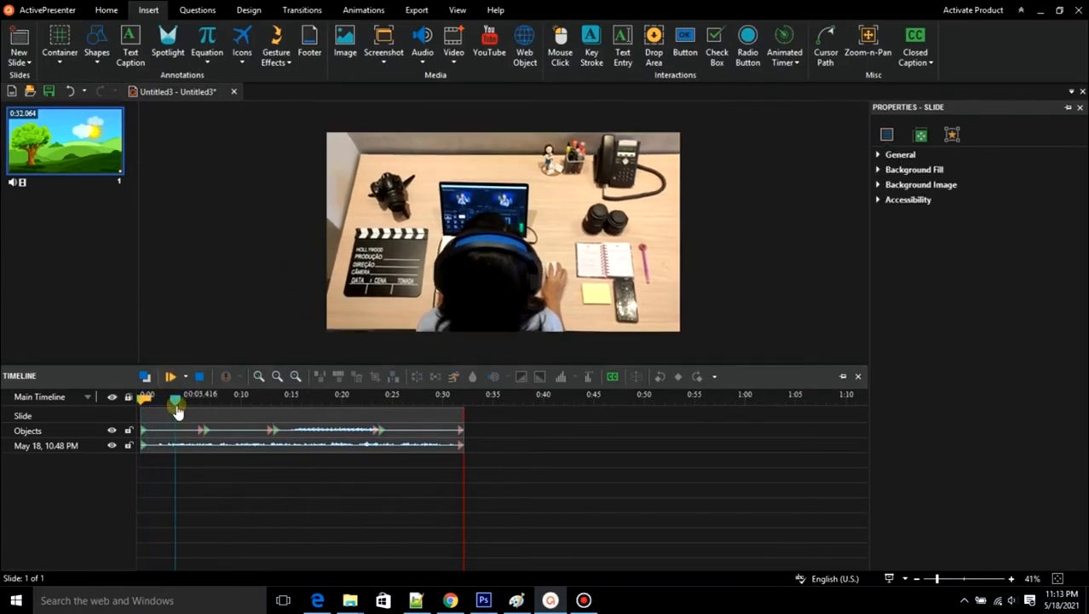
scroll(178, 412, up, 2)
click(173, 397)
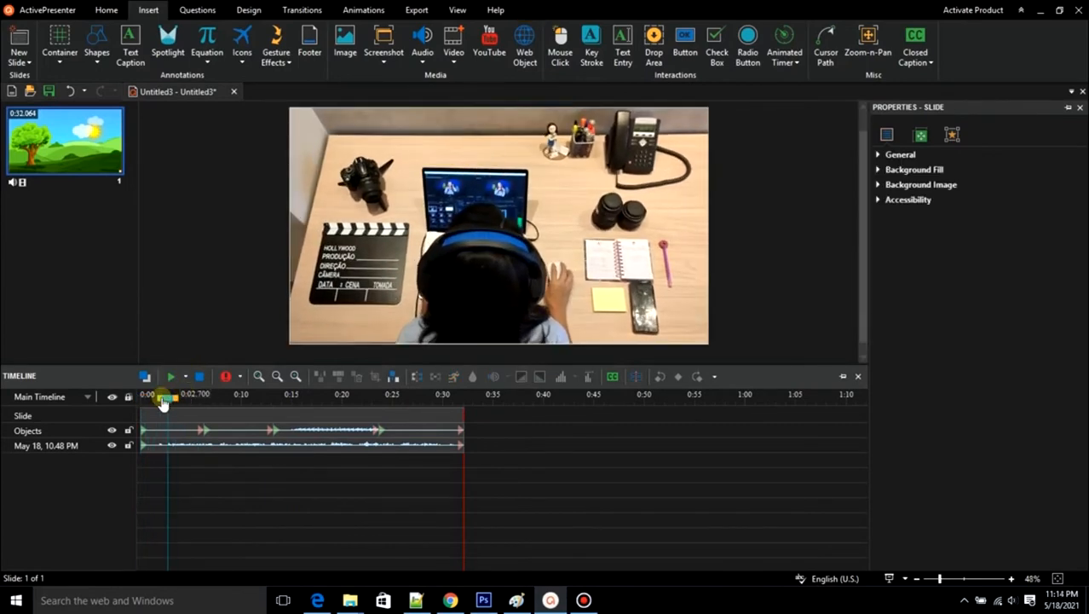
click(163, 398)
mouse_move(527, 8)
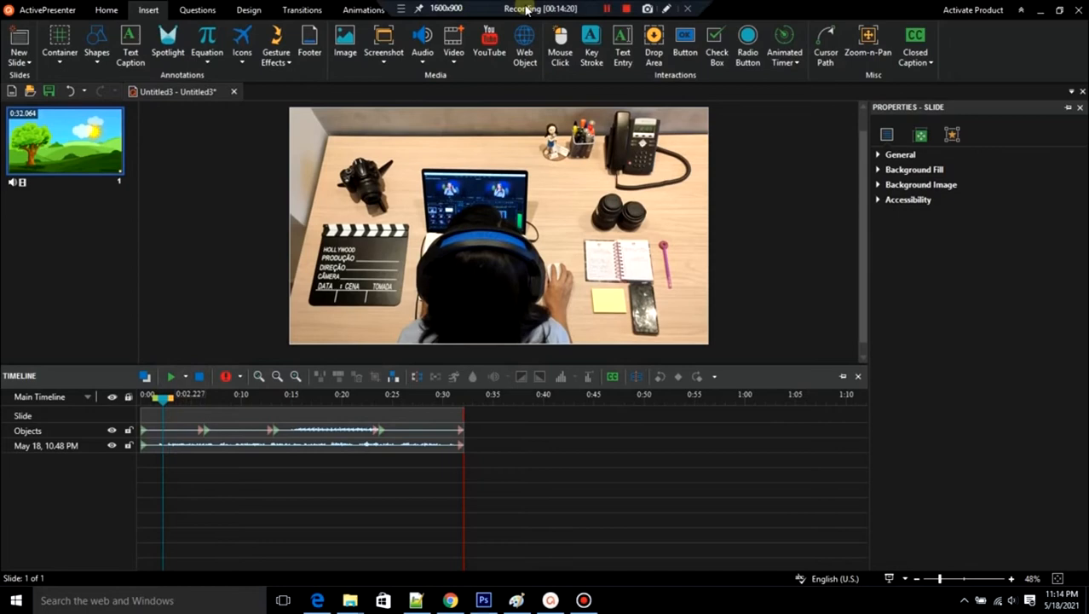
click(602, 10)
drag(273, 497, 323, 503)
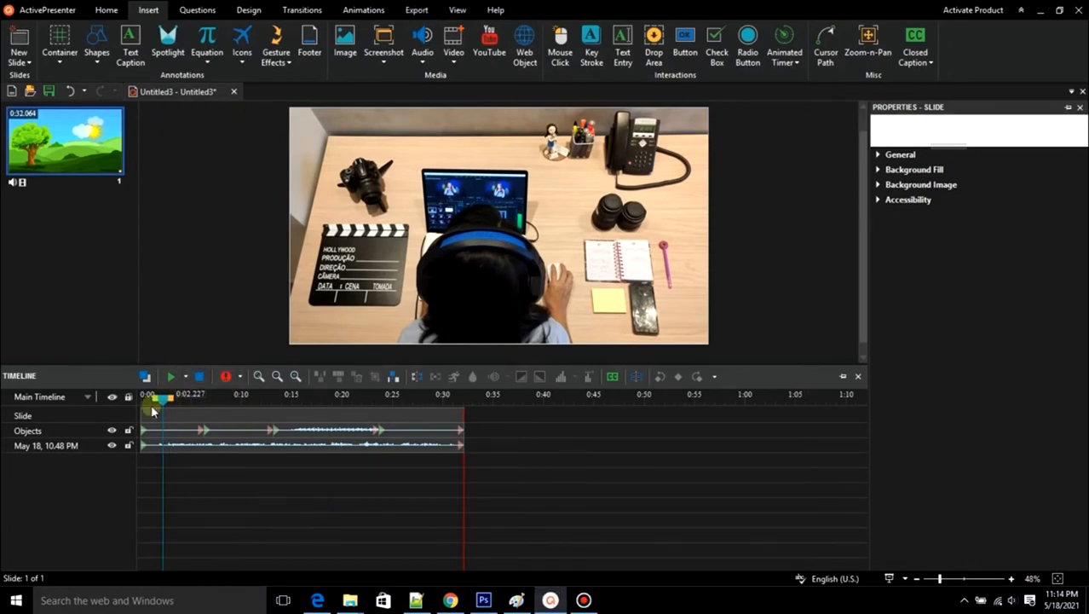
Insert a wide text caption over the desk video and give it a solid yellow-orange fill.
click(129, 46)
drag(384, 181, 669, 217)
click(881, 155)
click(889, 191)
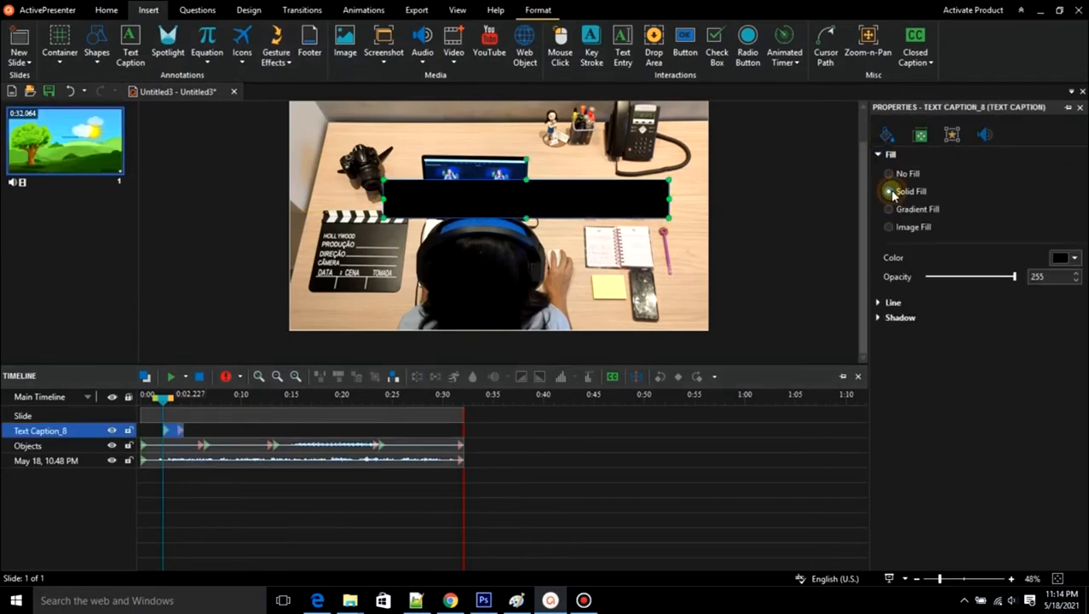
click(1072, 258)
click(1035, 294)
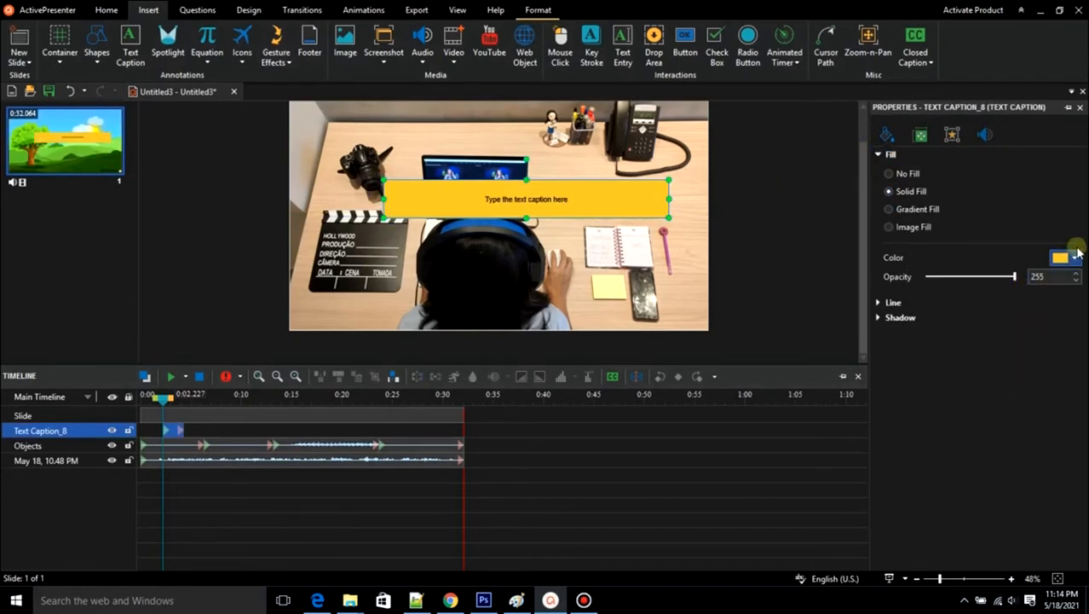
click(1072, 259)
click(1019, 294)
click(1071, 258)
click(1036, 295)
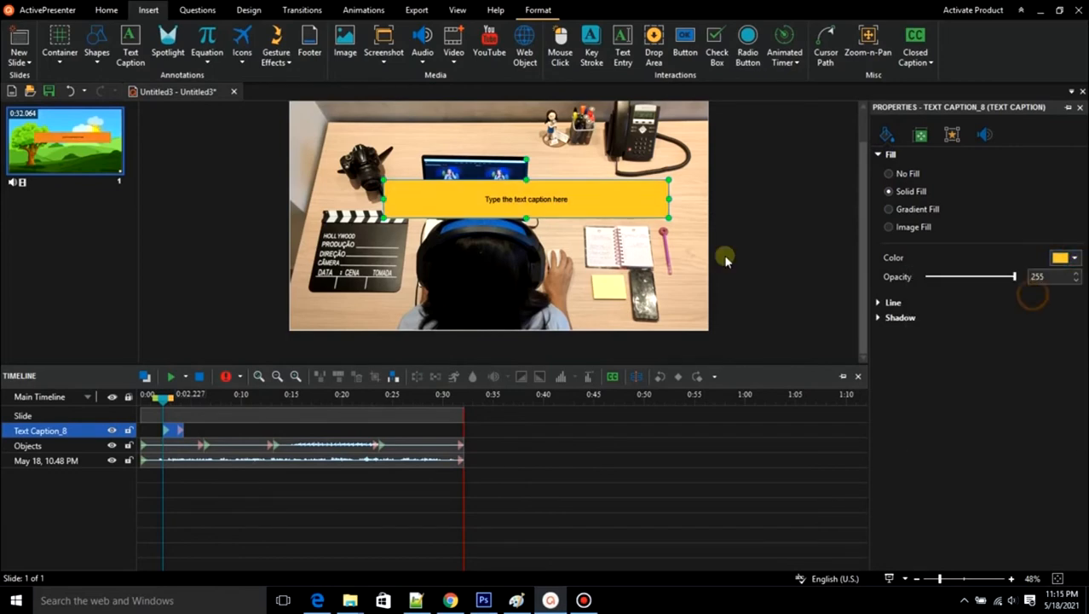
Stretch the caption into a banner across the upper part of the slide and replace its text with "Hi".
drag(620, 201, 721, 137)
drag(501, 156, 500, 152)
double_click(505, 133)
Format the caption's "Hi" text in white at font size 60.
click(604, 86)
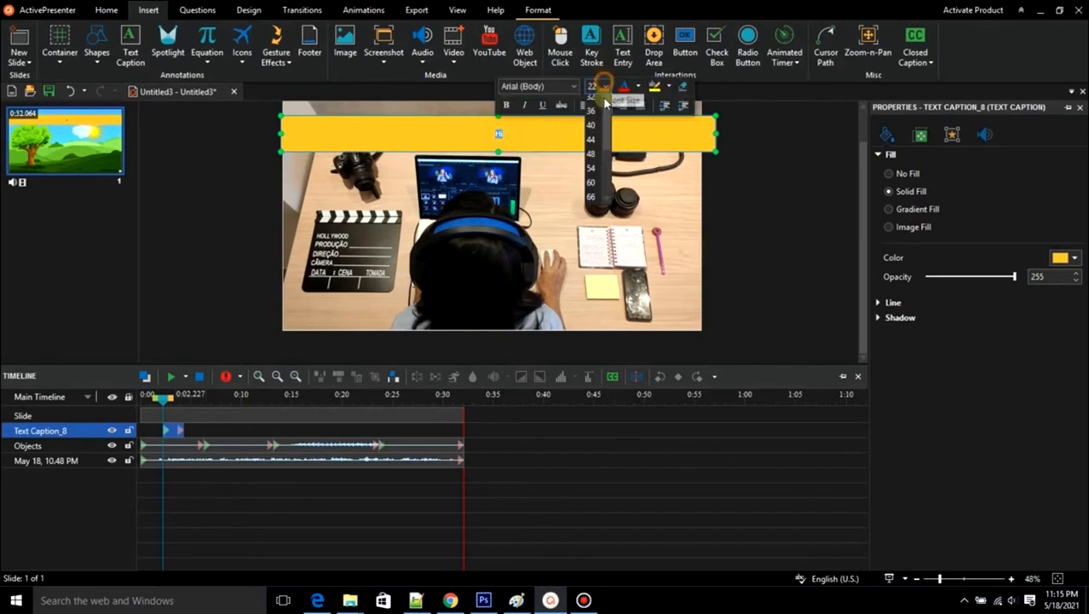
click(592, 293)
click(603, 83)
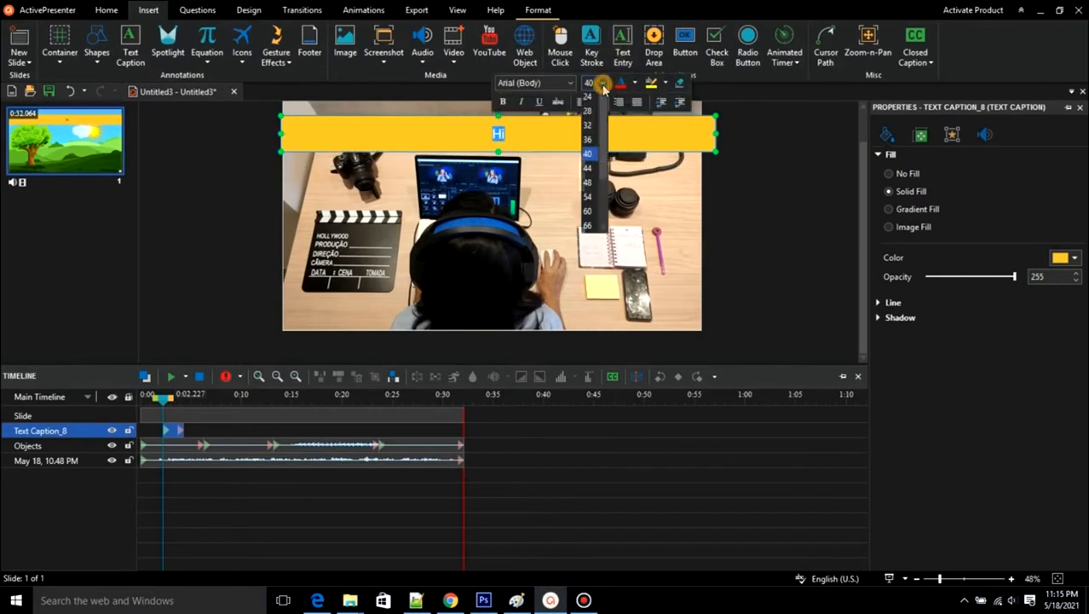
click(590, 345)
click(570, 138)
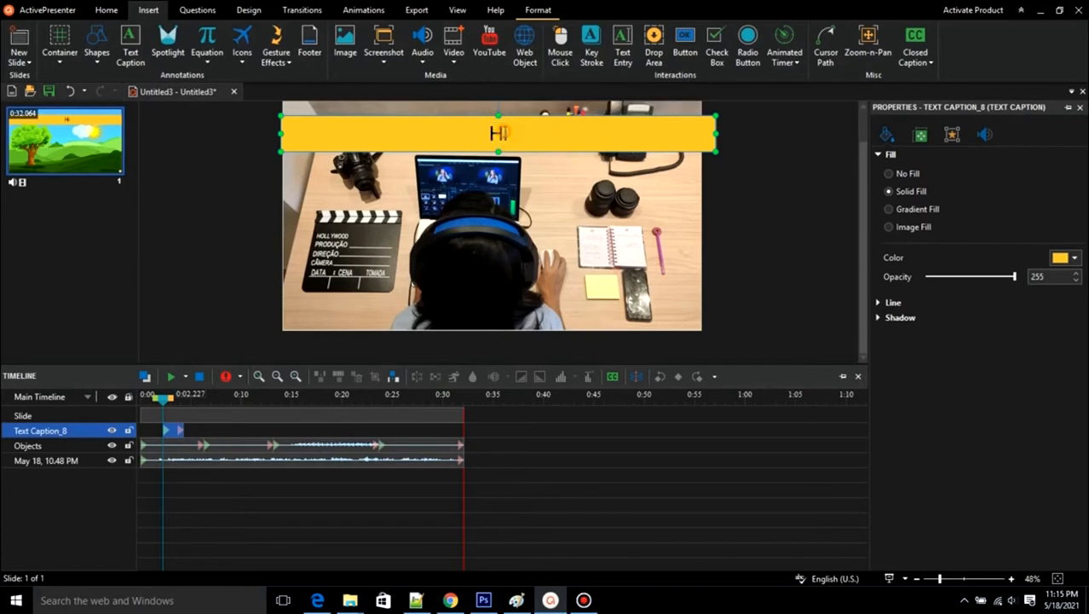
double_click(503, 133)
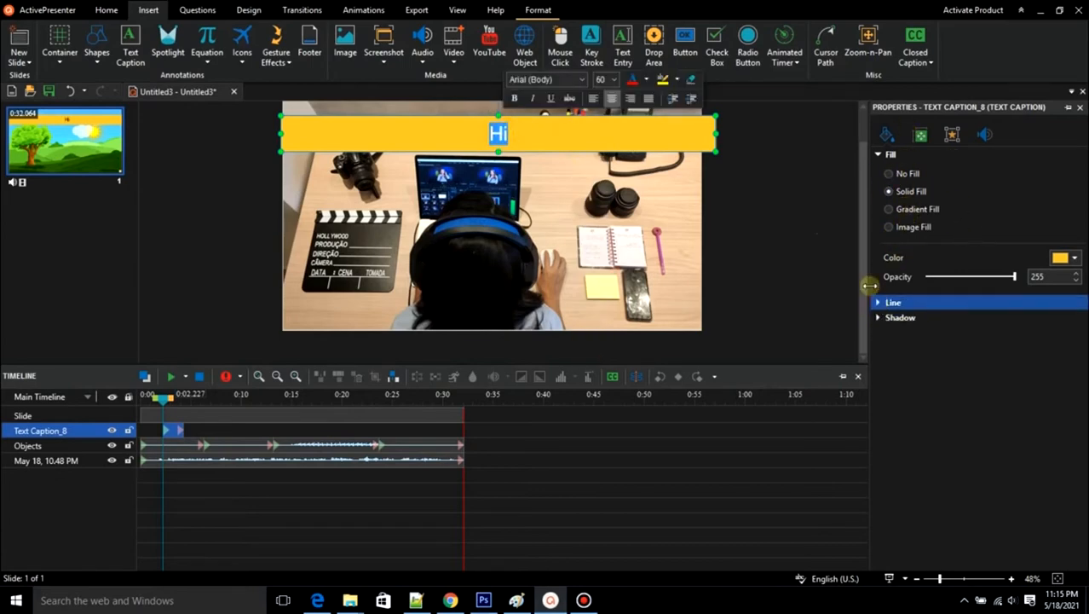
click(645, 79)
click(645, 115)
click(573, 137)
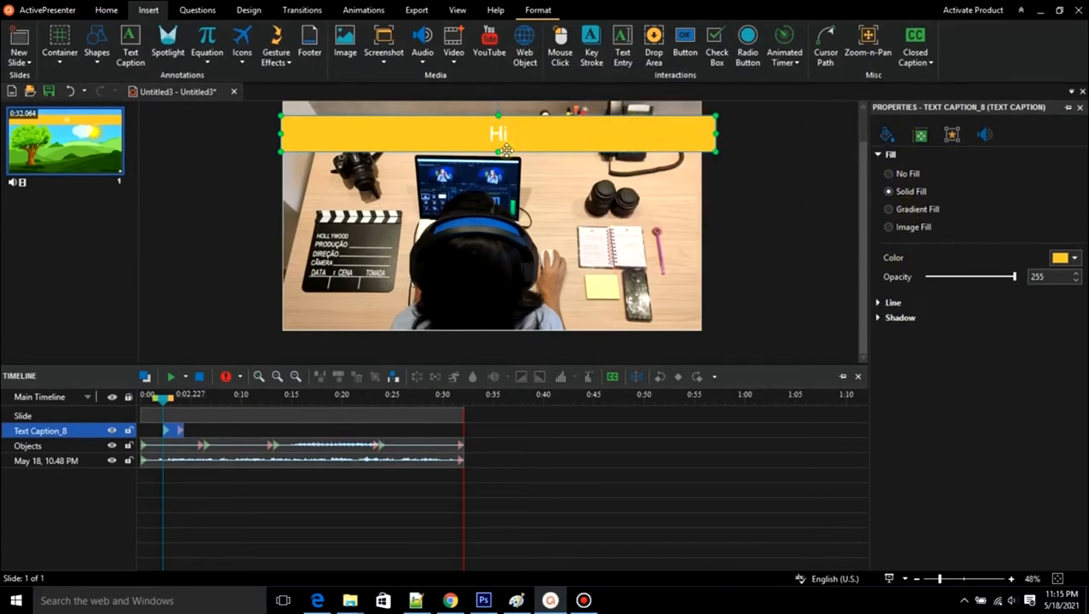
Adjust the caption banner's width and position so that it matches the slide's side edges.
drag(720, 139, 711, 135)
click(720, 199)
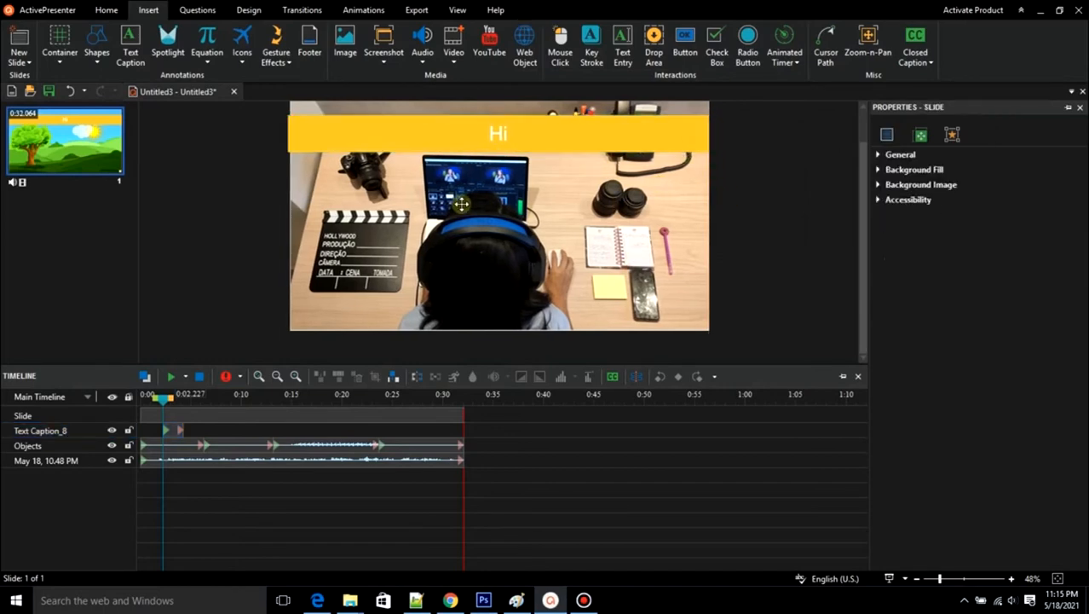
click(576, 128)
click(732, 152)
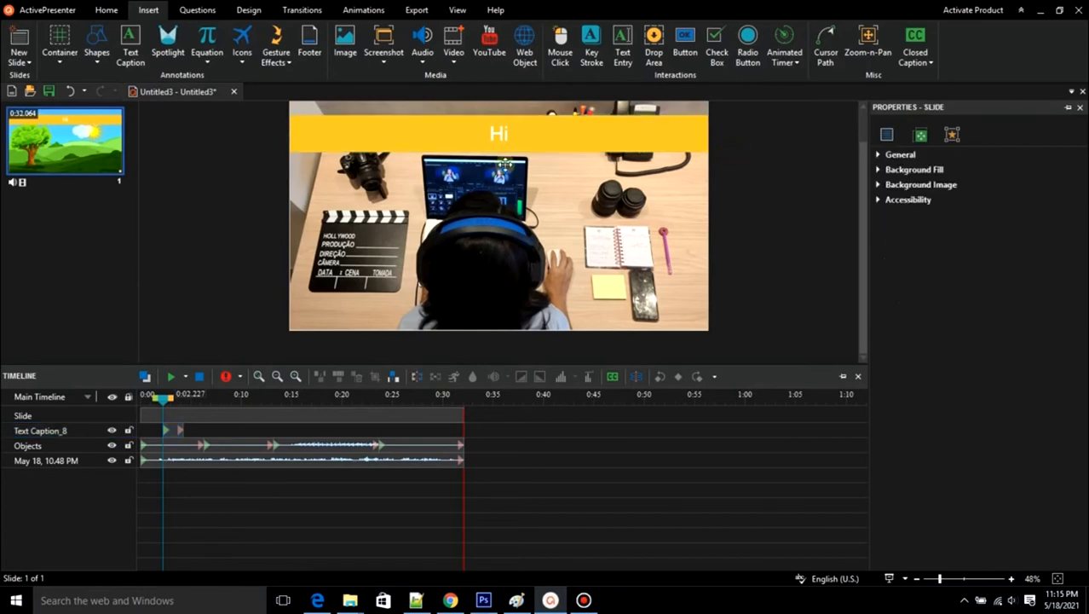
Move the "Hi" caption to the start of the timeline and play the slide from the beginning.
drag(175, 427, 162, 417)
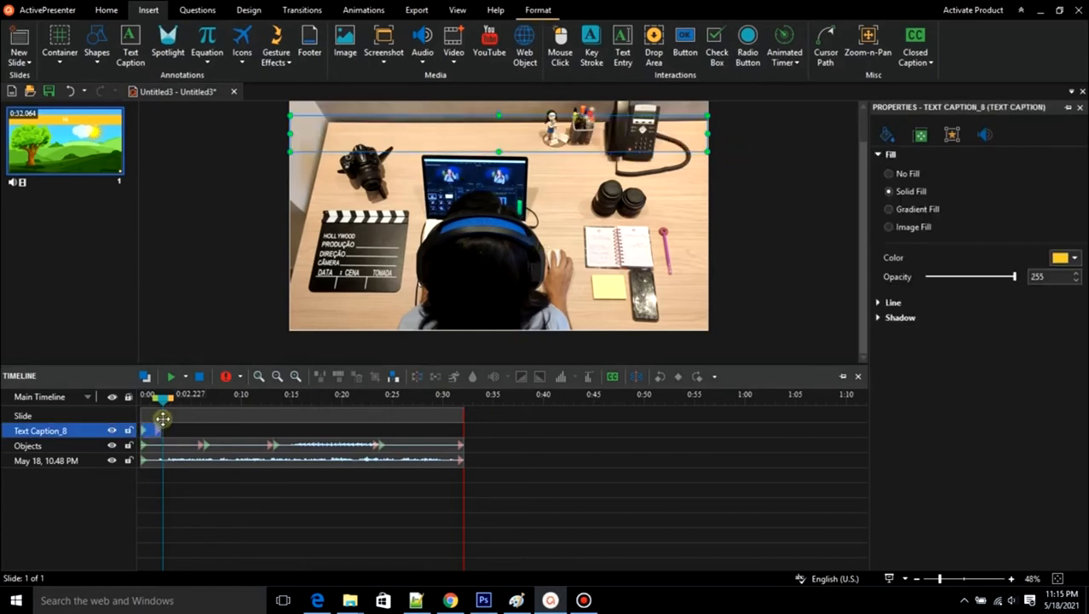
click(140, 401)
key(space)
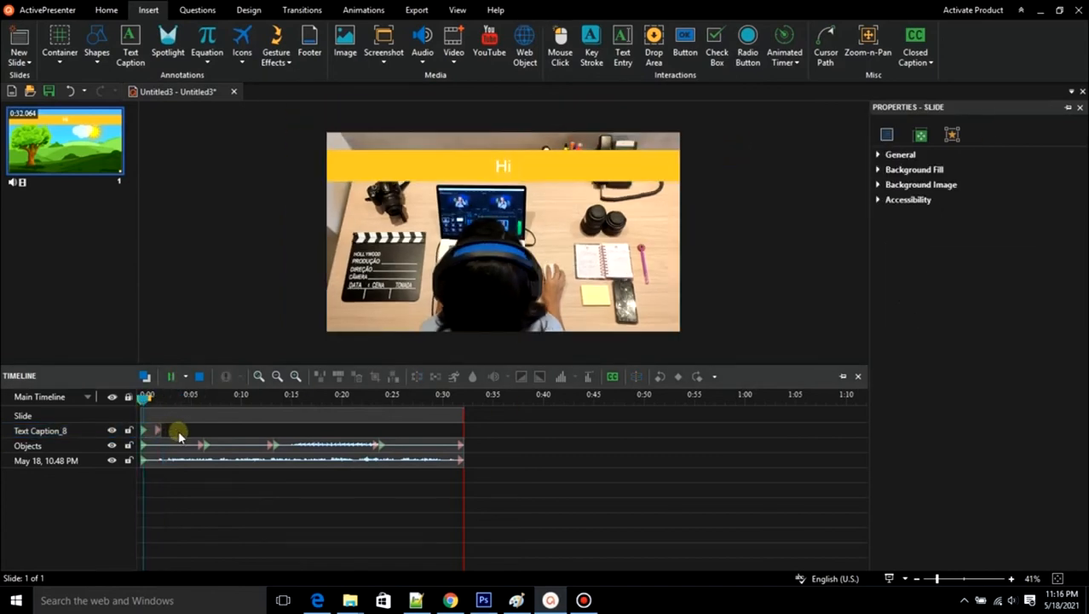
Extend the "Hi" caption to end at about 0:02.6 and place a copy of it right after.
click(183, 403)
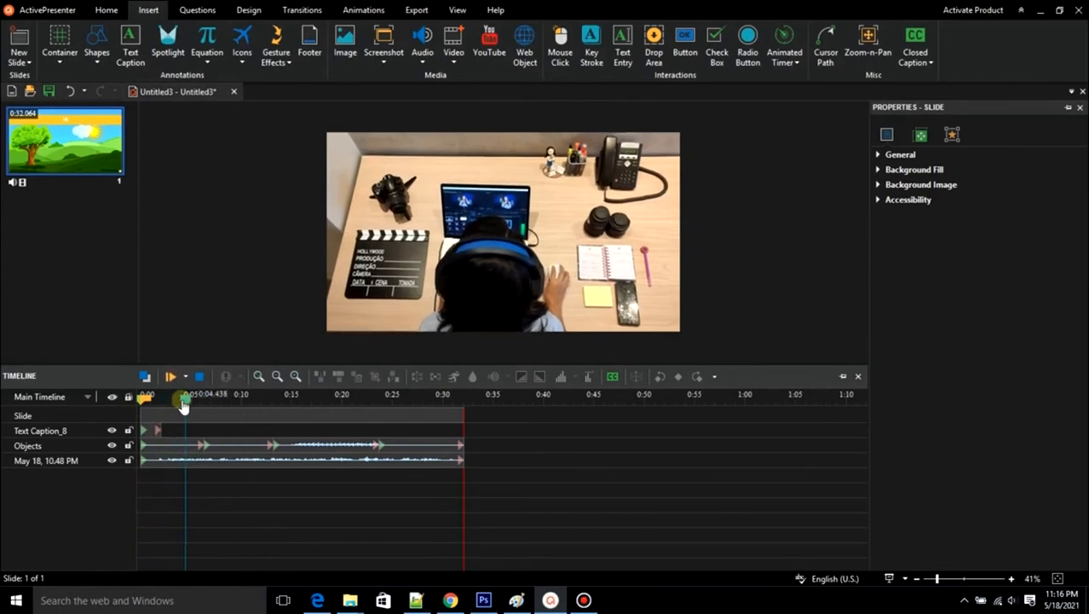
click(163, 430)
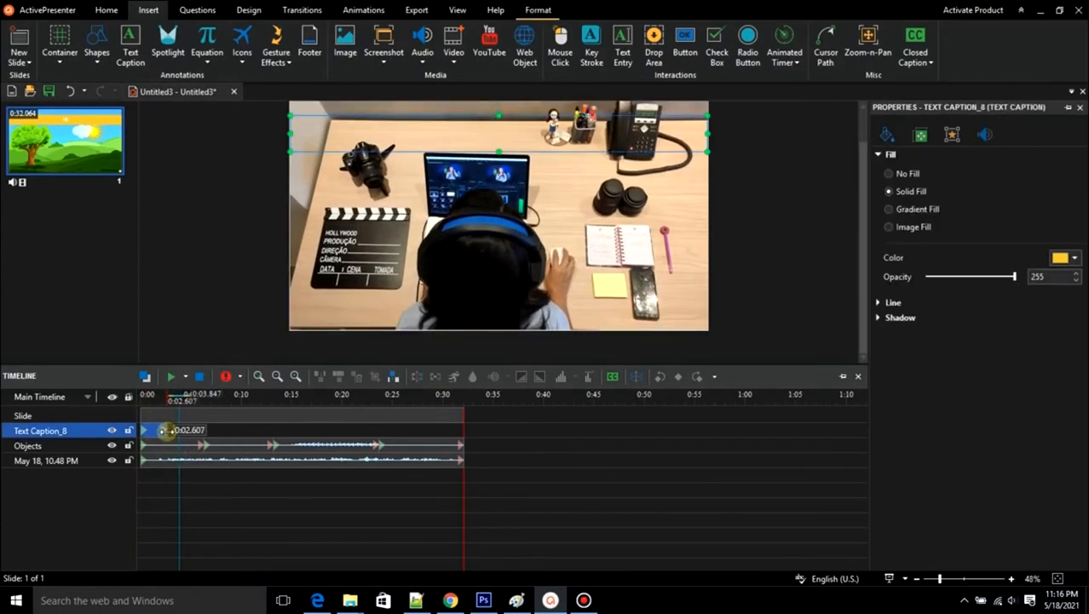
drag(163, 429, 189, 432)
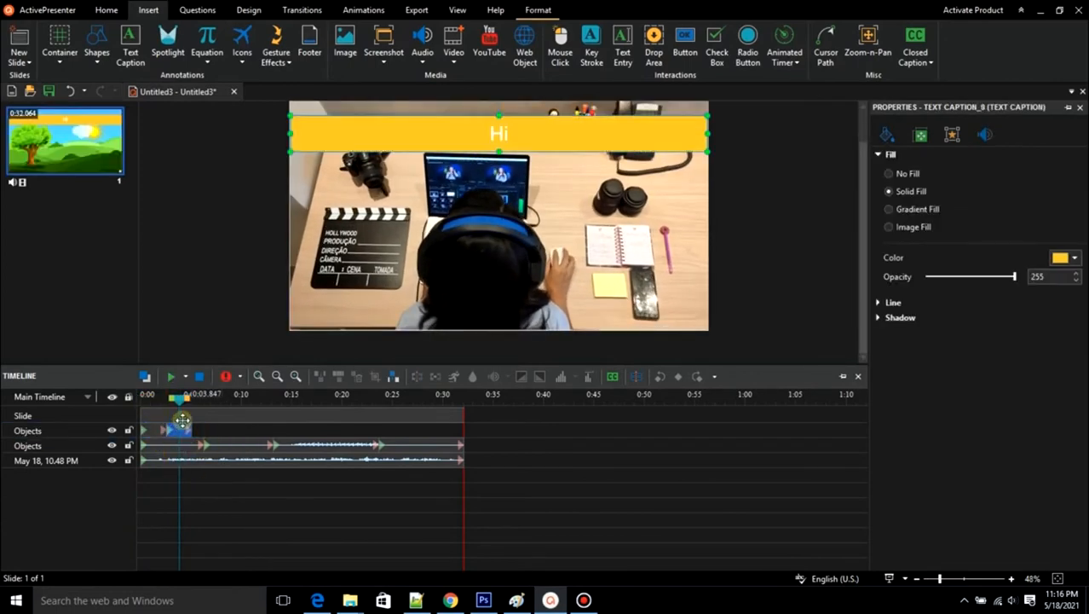
Copy "Are you looking for a Video Editor to Convert your Article to a Professional Video?" from the Notepad++ script into the second caption.
click(416, 600)
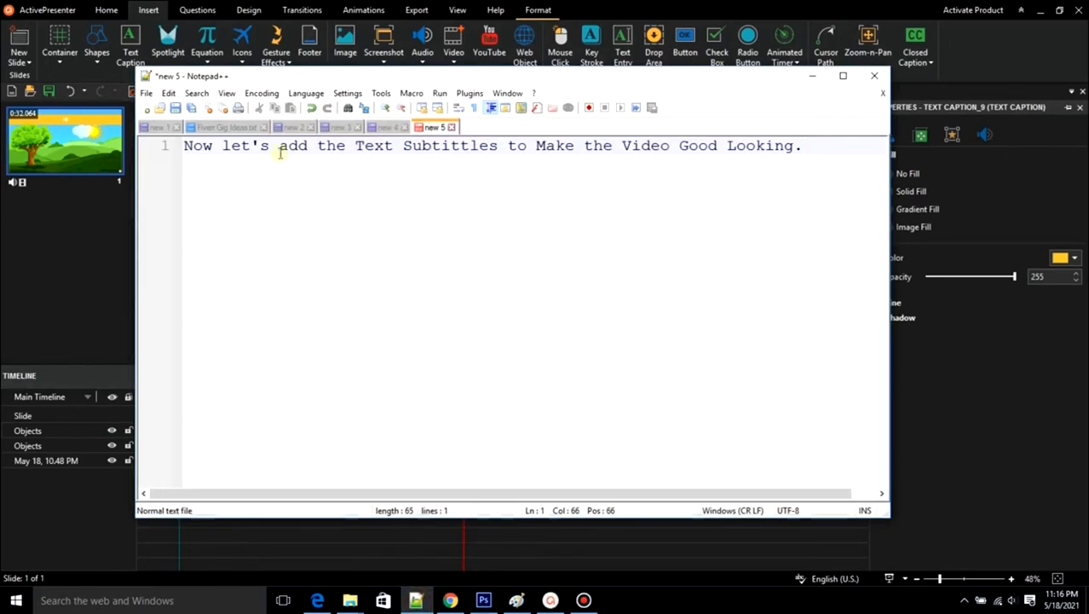
click(341, 127)
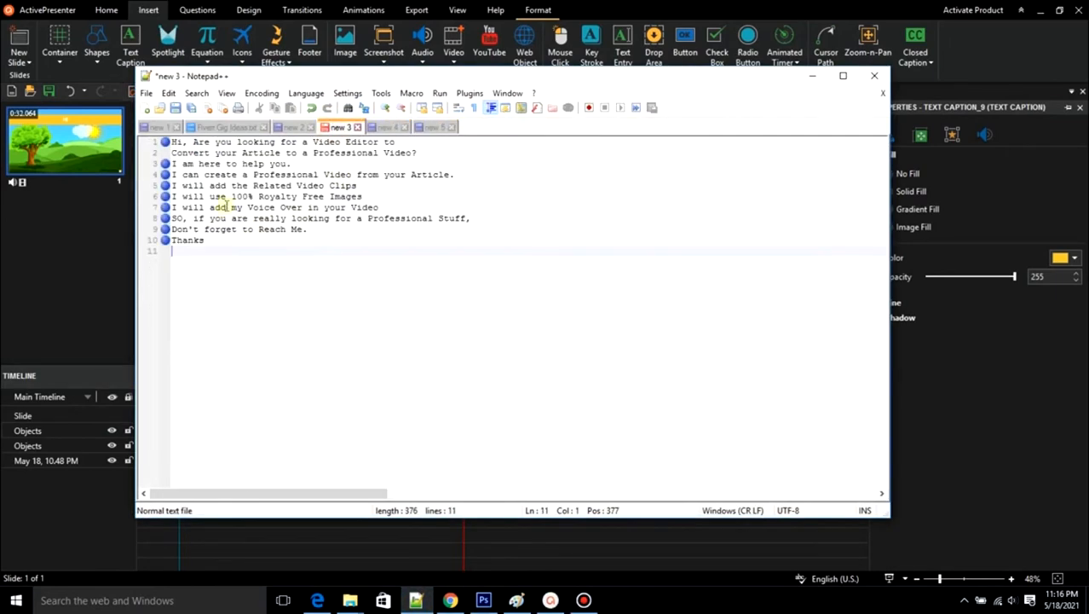
drag(193, 142, 420, 151)
key(ctrl+c)
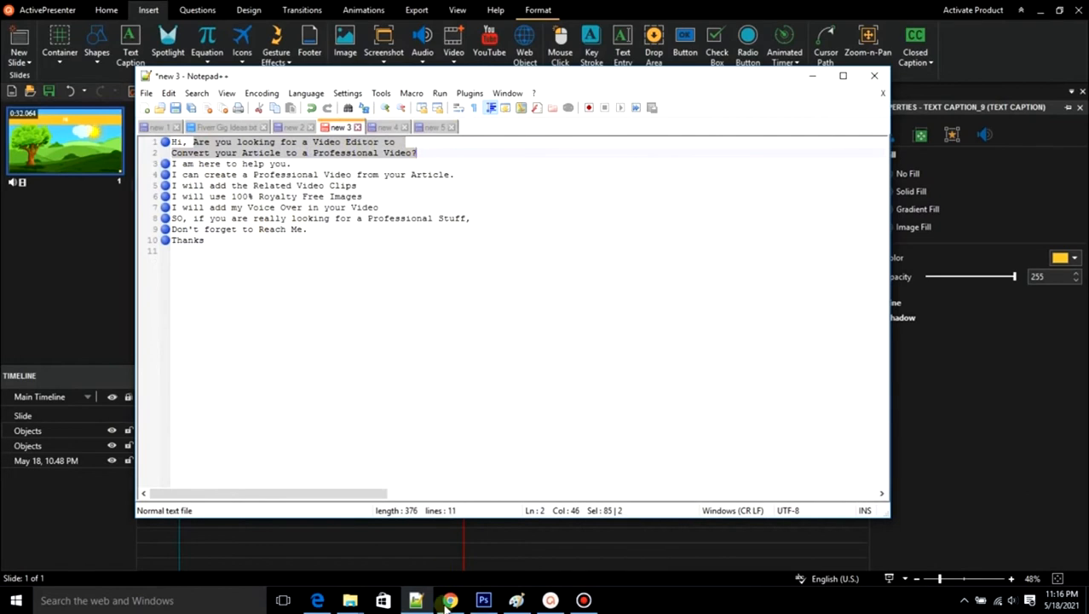
click(550, 600)
key(ctrl+v)
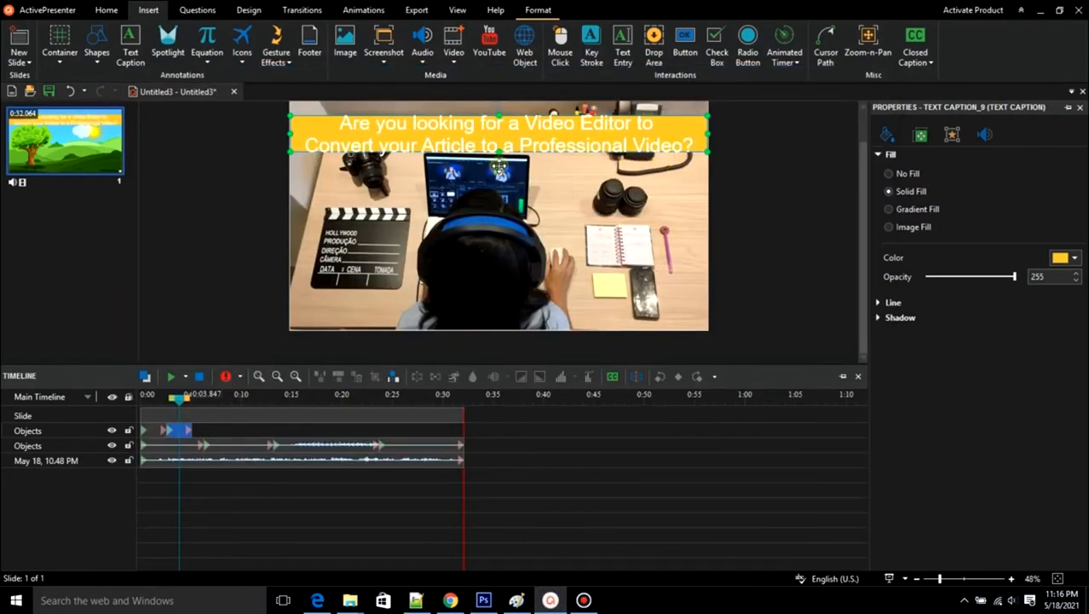
Enlarge the second caption's banner to enclose both lines of text and lower its fill opacity to 140.
drag(708, 115, 704, 109)
drag(708, 168, 708, 175)
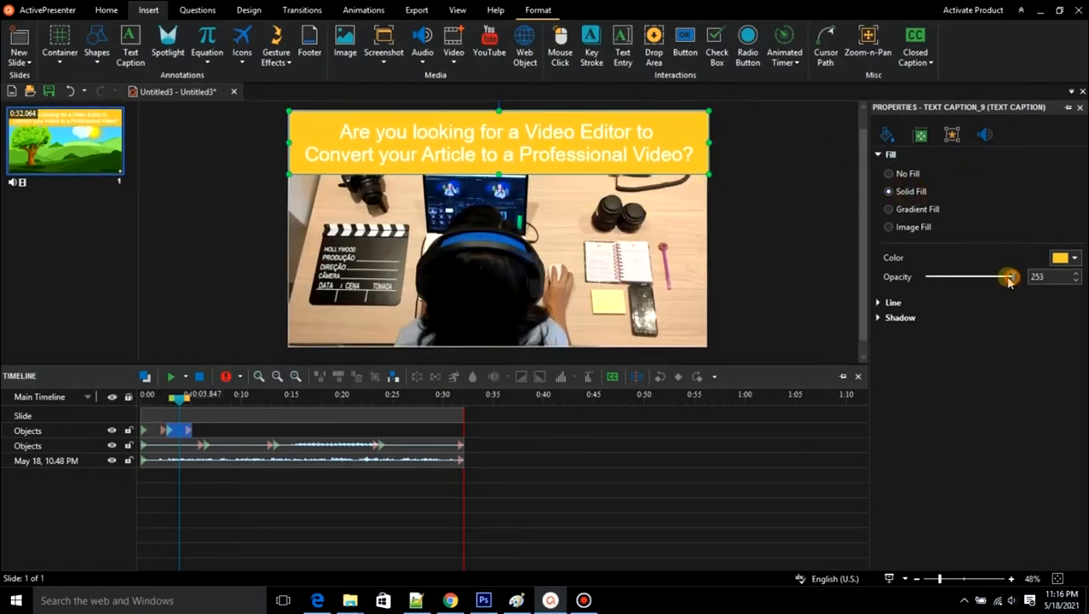
drag(1009, 279, 973, 277)
Change all of the second caption's text to black.
double_click(586, 143)
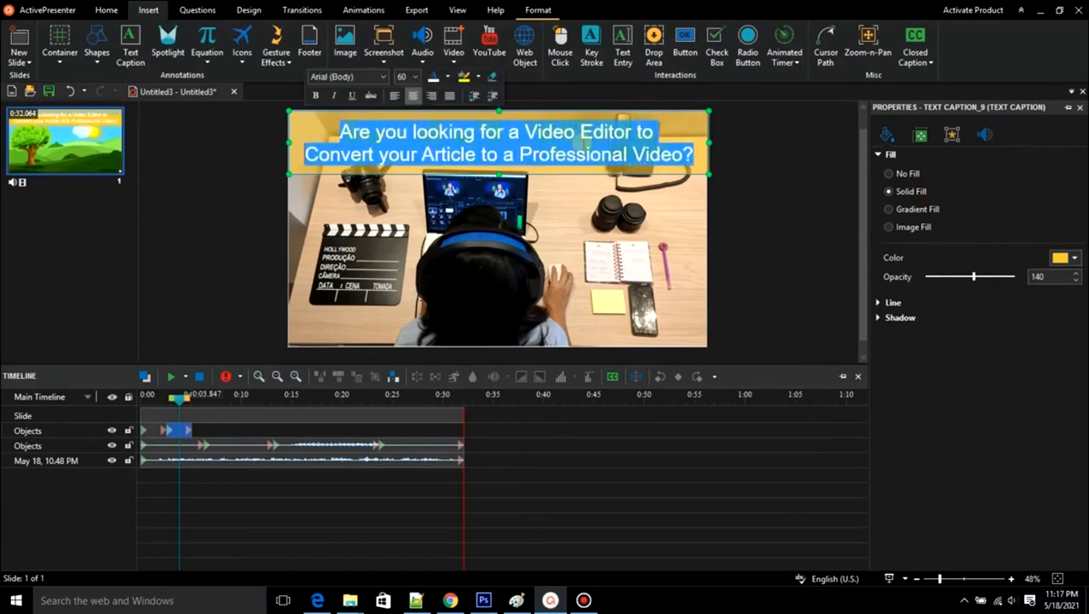
click(448, 76)
click(456, 127)
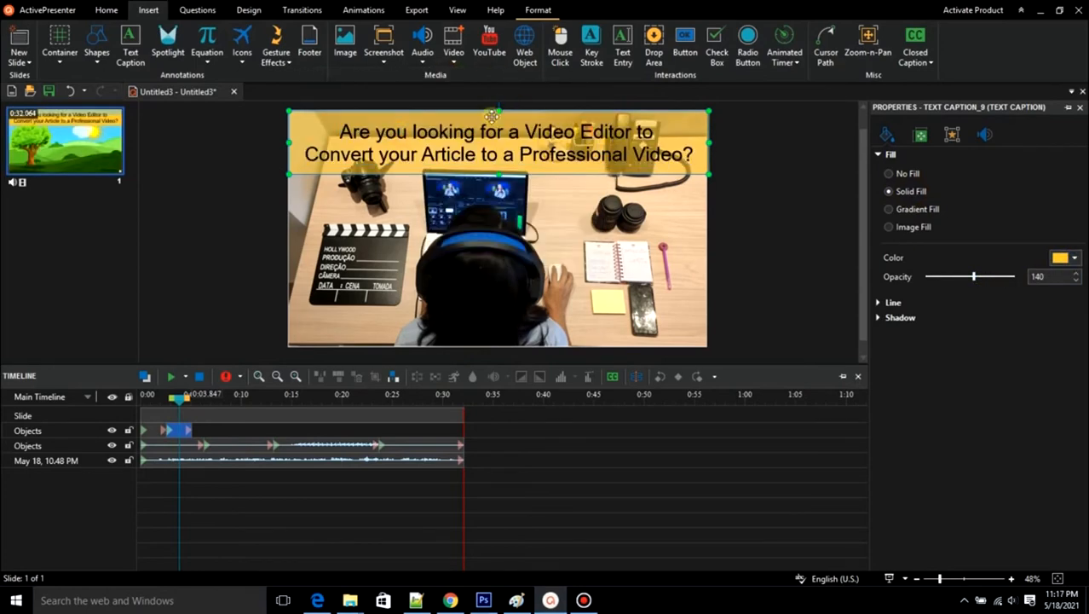
Change the second caption's fill colour to white and set its opacity to 221.
click(1073, 258)
click(920, 285)
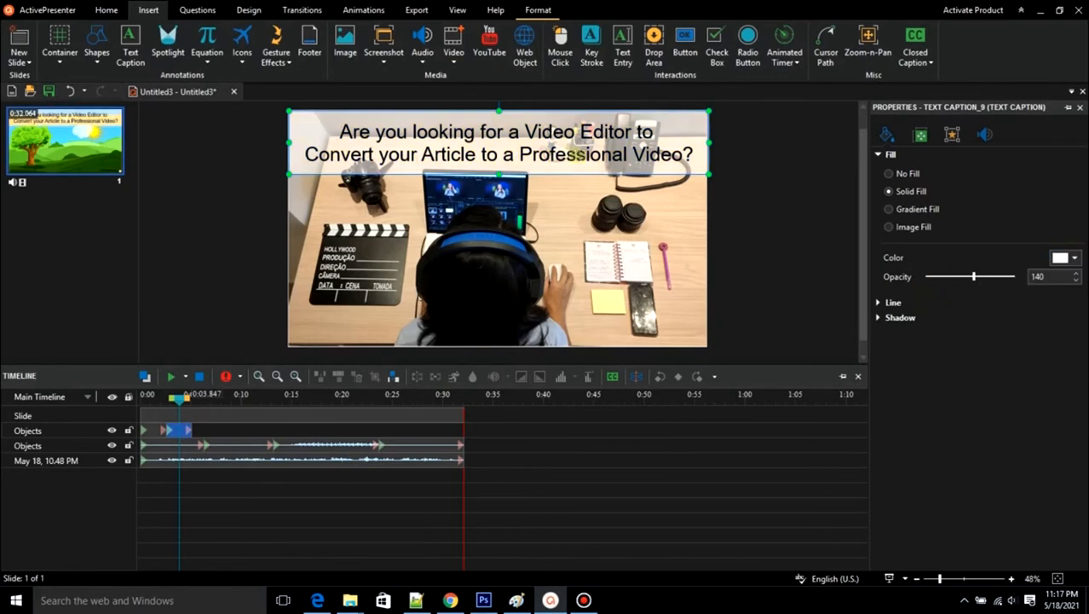
click(967, 307)
click(1010, 366)
drag(973, 276, 1002, 276)
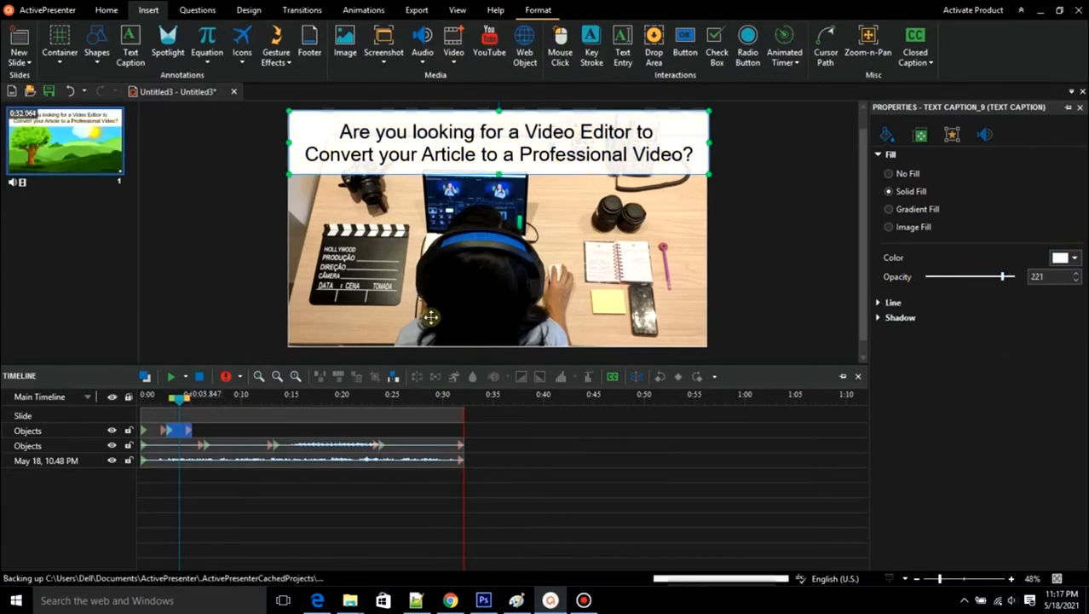
Extend the second caption to end at about 0:07.2 and place a copy of it right after.
click(193, 433)
key(space)
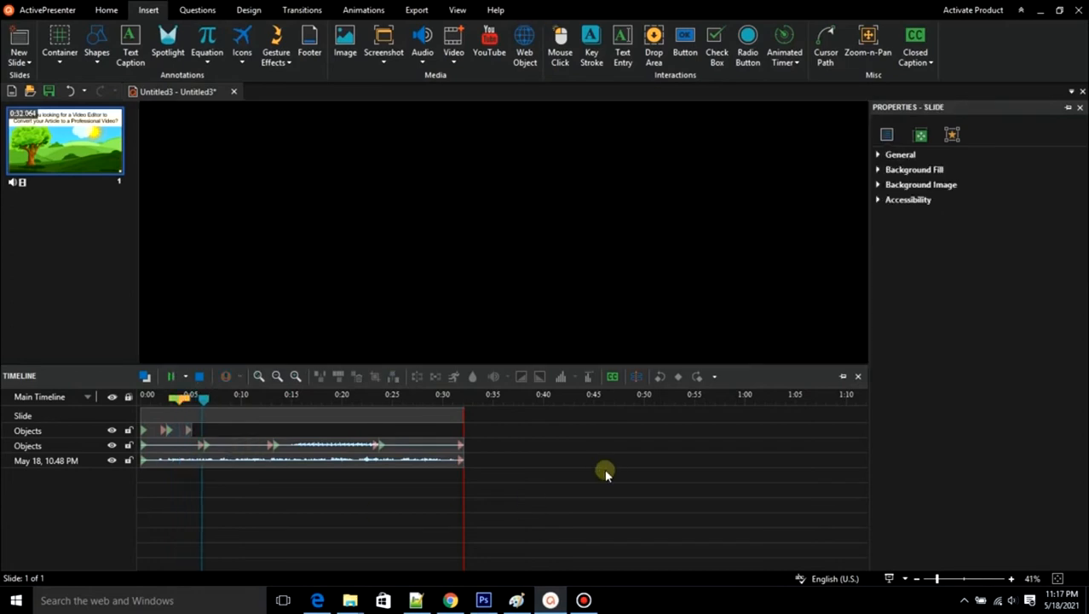
click(189, 430)
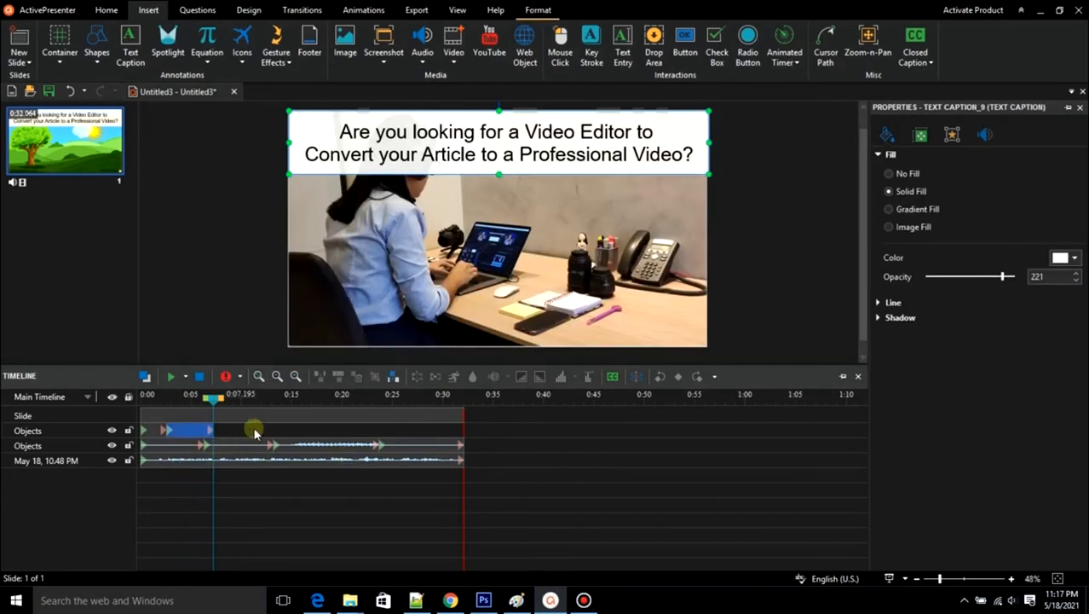
key(ctrl+v)
drag(213, 400, 226, 406)
Copy the line "I am here to help you." from the Notepad++ script.
click(430, 597)
key(Down)
key(Down)
key(shift+End)
key(ctrl+c)
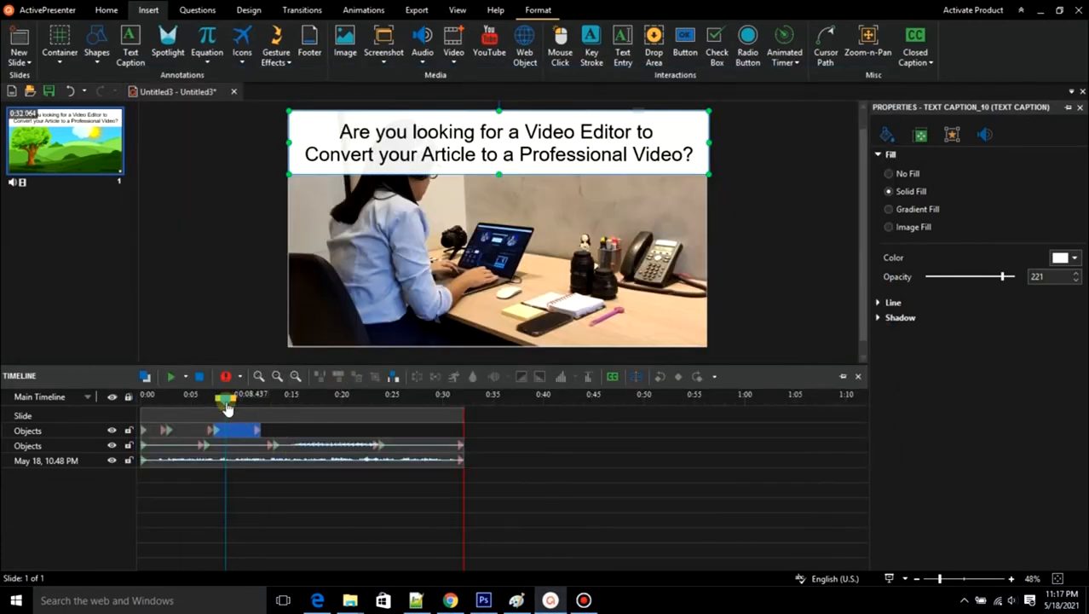
Play the voice-over from the third caption and shorten that caption to end at about 0:09.0.
drag(226, 407, 220, 400)
click(260, 431)
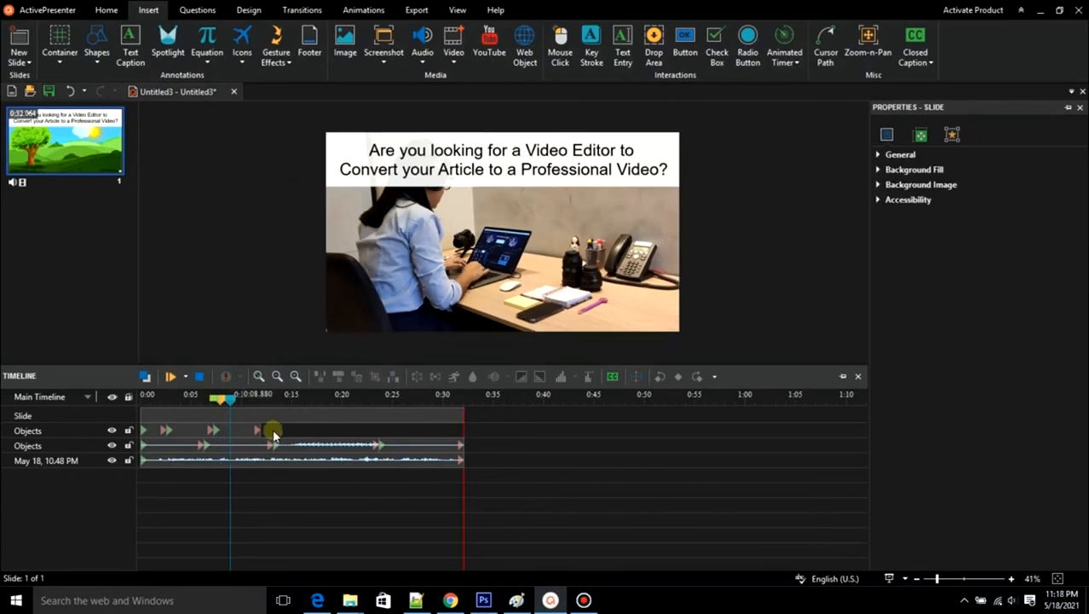
drag(258, 430, 232, 431)
Replace the third caption's text with "I am here to help you." and reduce the banner's height to suit one line.
key(ctrl+v)
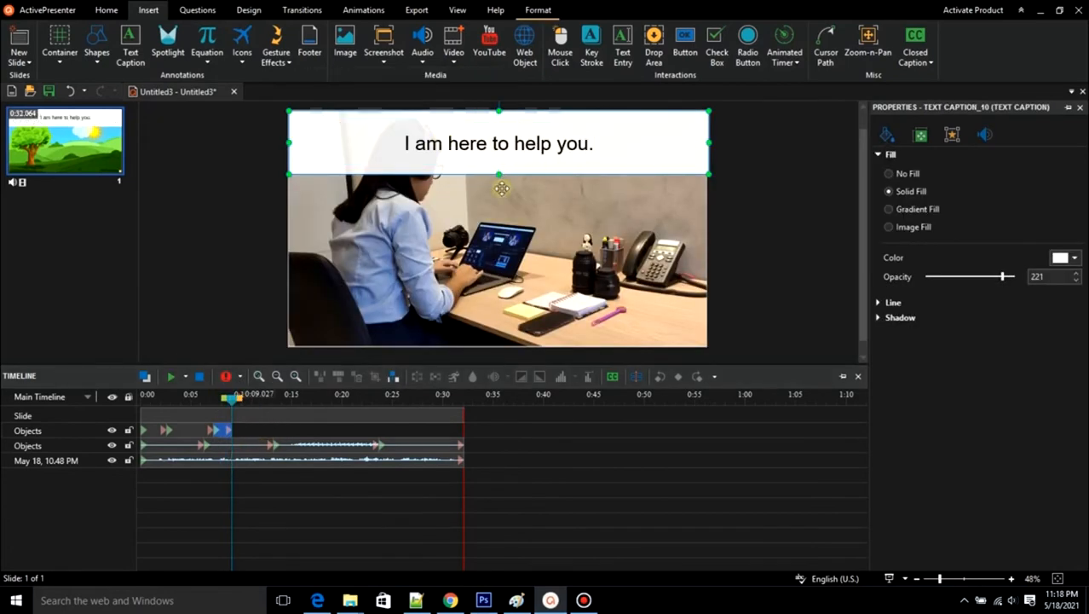
drag(499, 174, 500, 155)
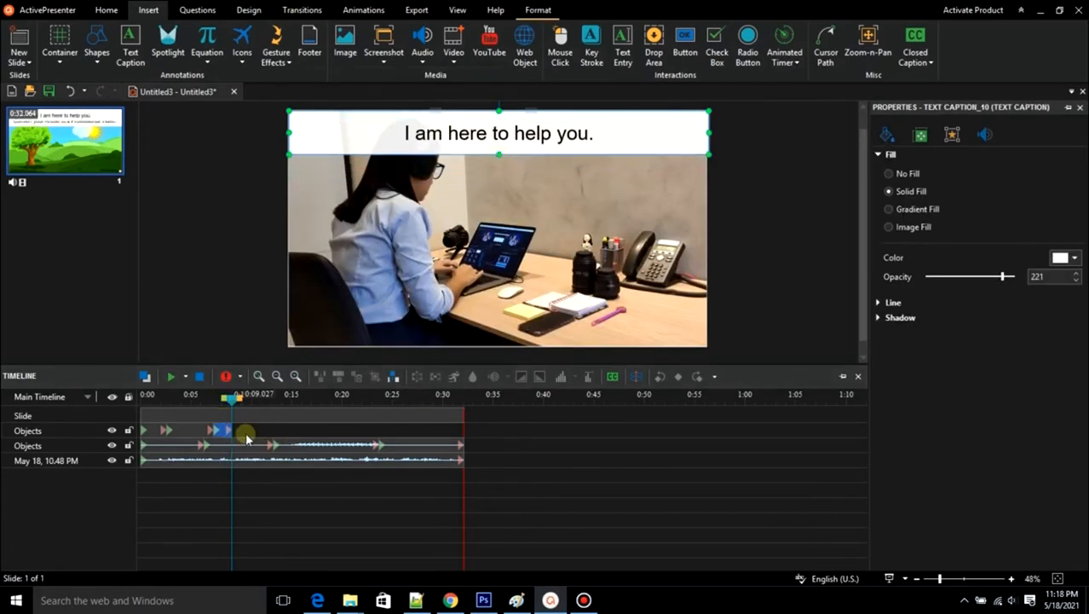
Place a copy of the third caption right after it and copy "I can create a Professional Video from your Article." from the Notepad++ script.
key(ctrl+v)
drag(232, 400, 232, 401)
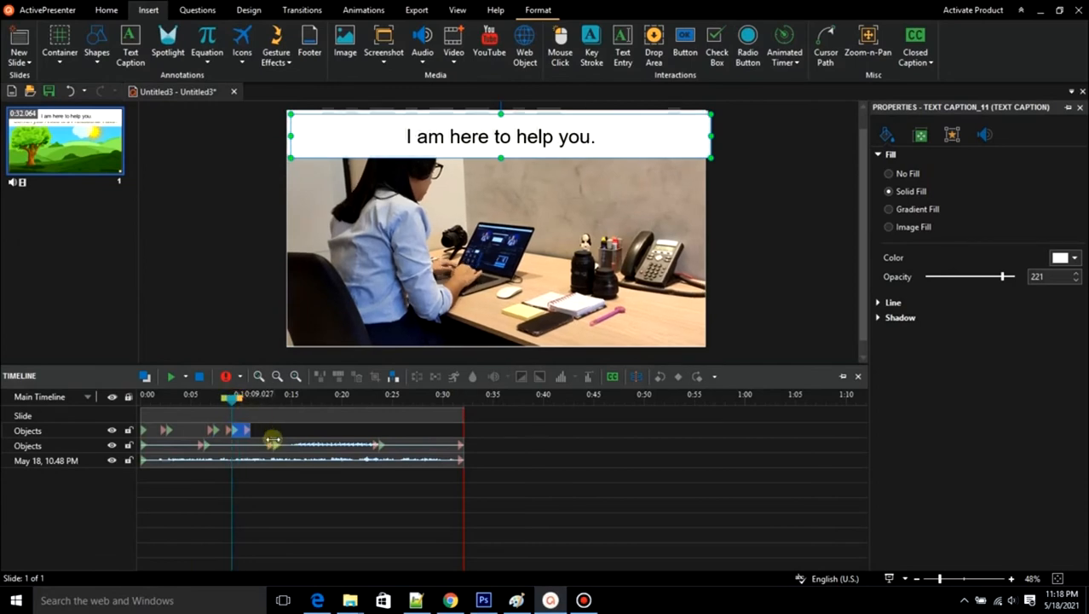
click(416, 600)
click(172, 175)
key(ctrl+c)
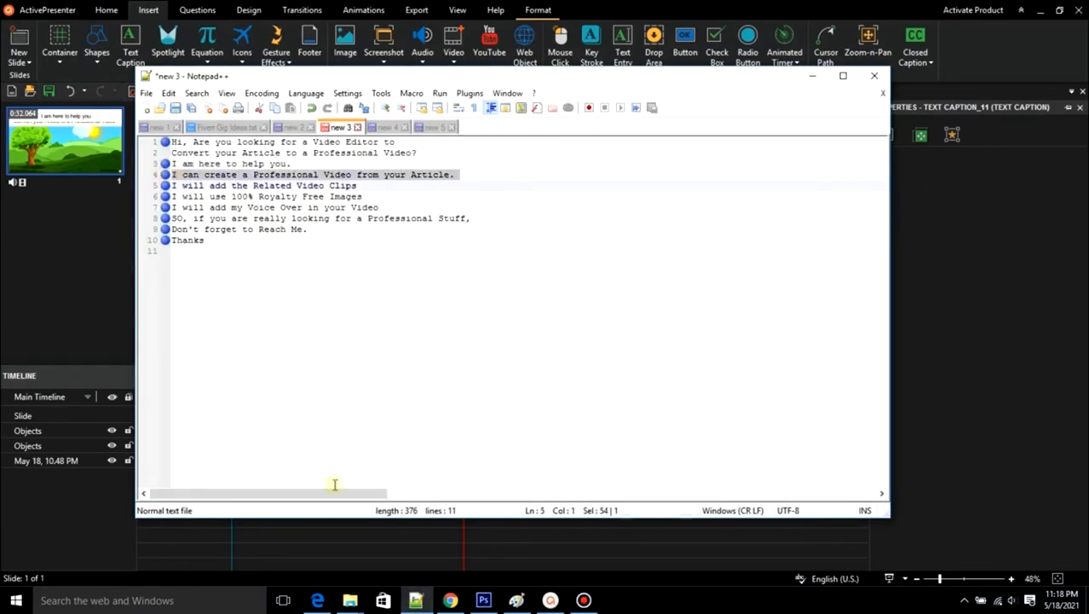
Extend the fourth caption to end at about 0:12.5 and replace its text with "I can create a Professional Video from your Article.".
click(416, 600)
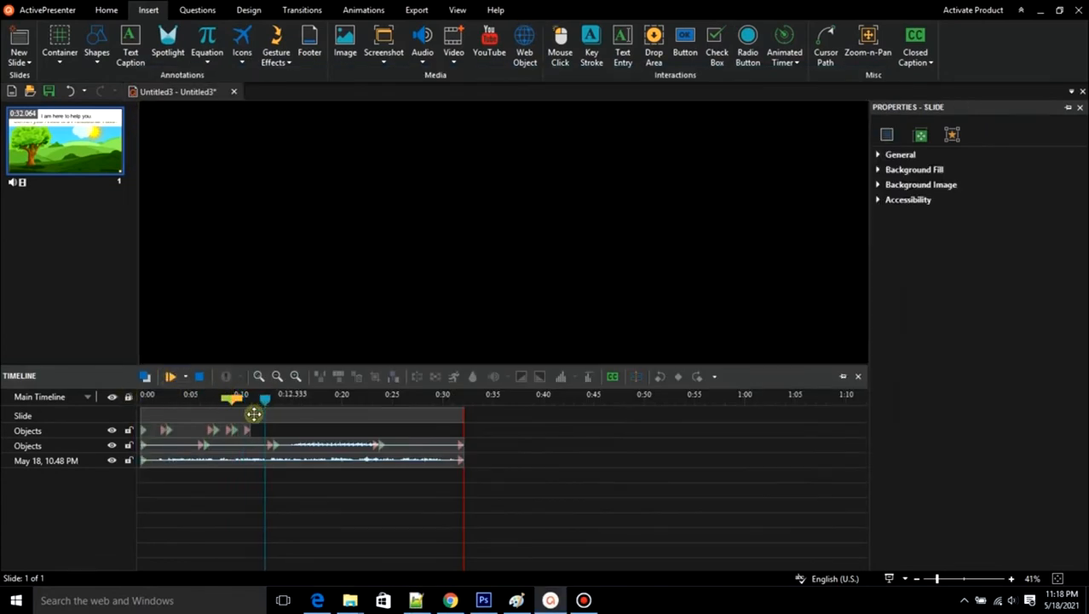
click(247, 429)
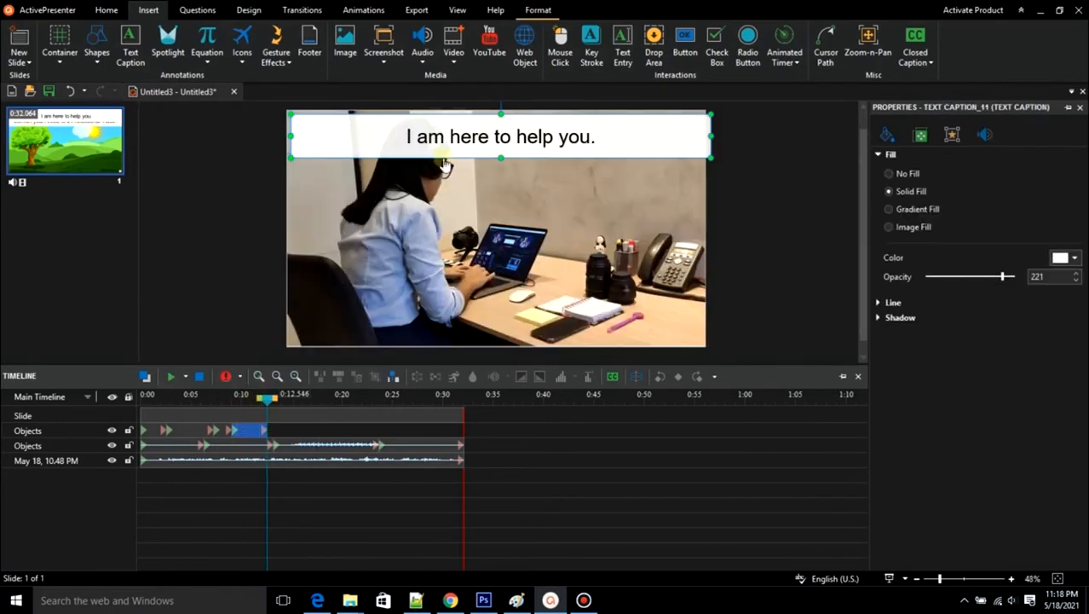
double_click(491, 136)
key(ctrl+a)
key(ctrl+v)
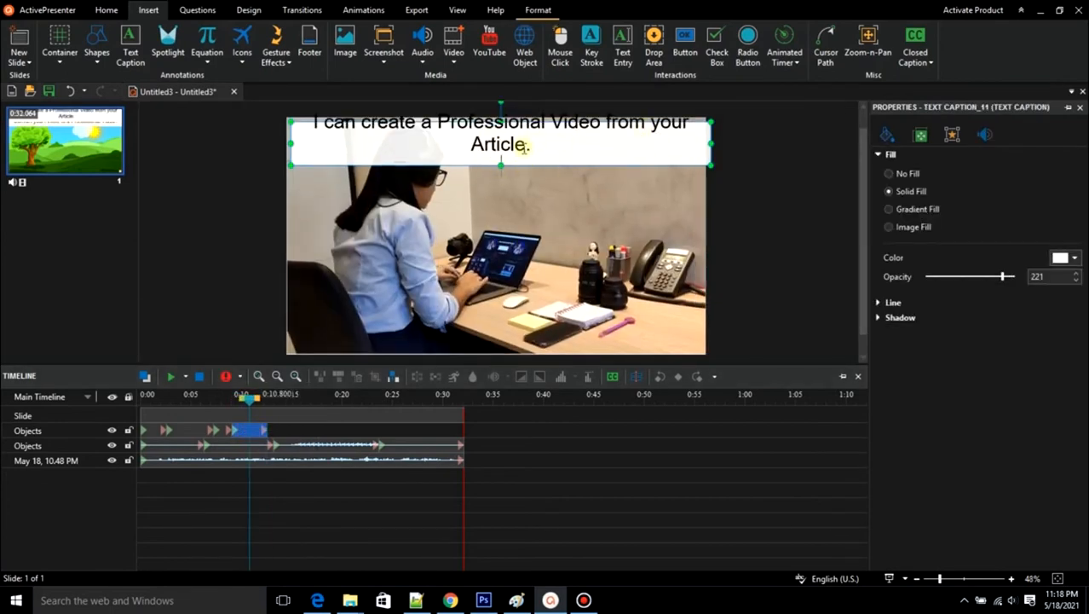
key(BackSpace)
Increase the fourth caption banner's height to enclose both lines and align it with the slide's side edges.
drag(500, 168, 500, 171)
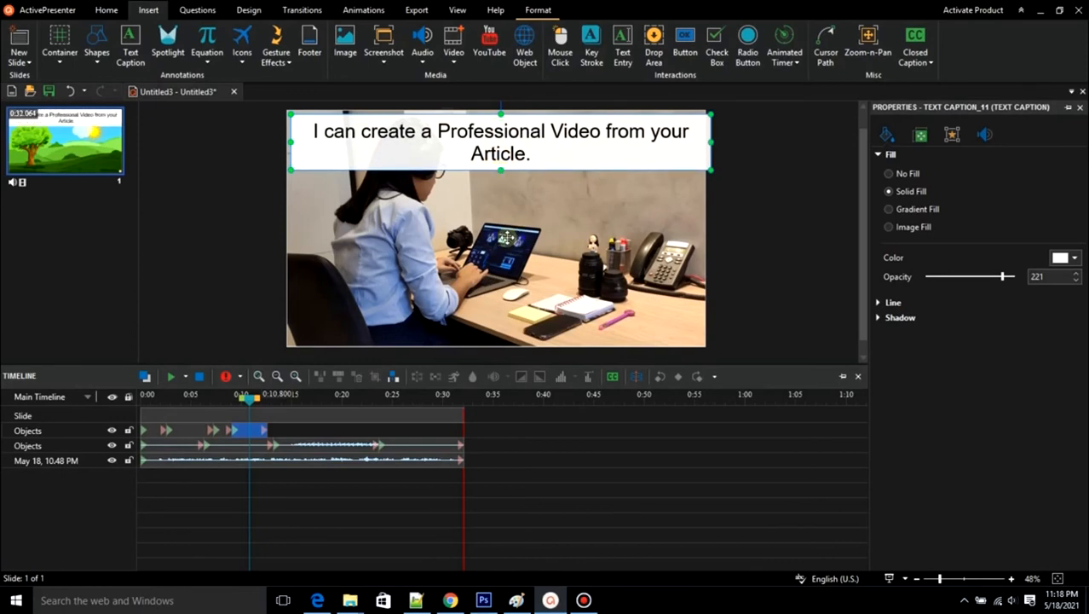
drag(675, 168, 669, 168)
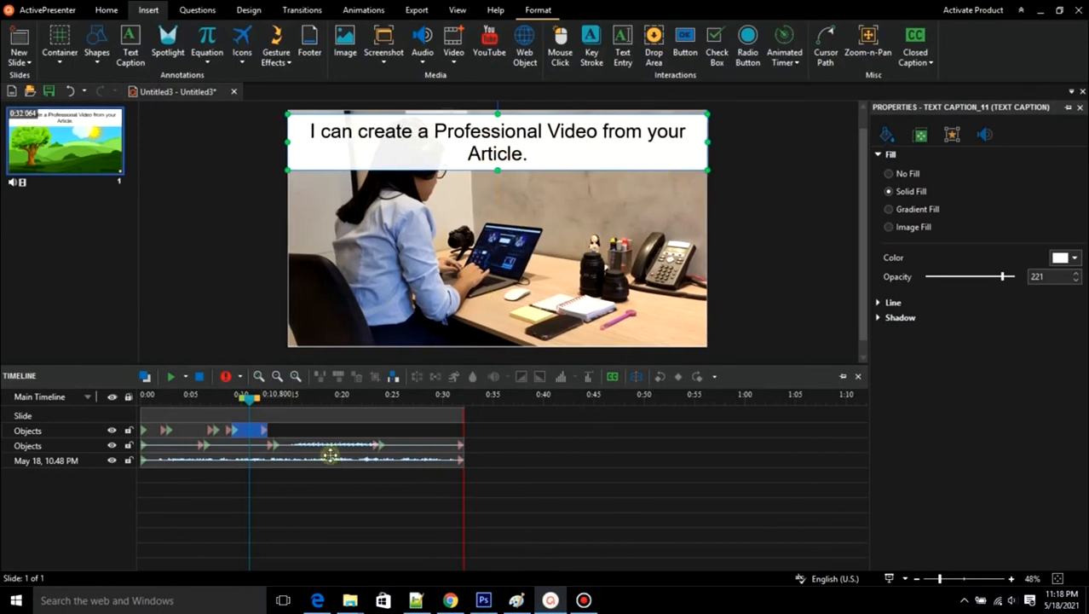
Play the slide from the fourth caption's end and copy "I will add the Related Video Clips" from the Notepad++ script.
drag(265, 400, 267, 401)
key(space)
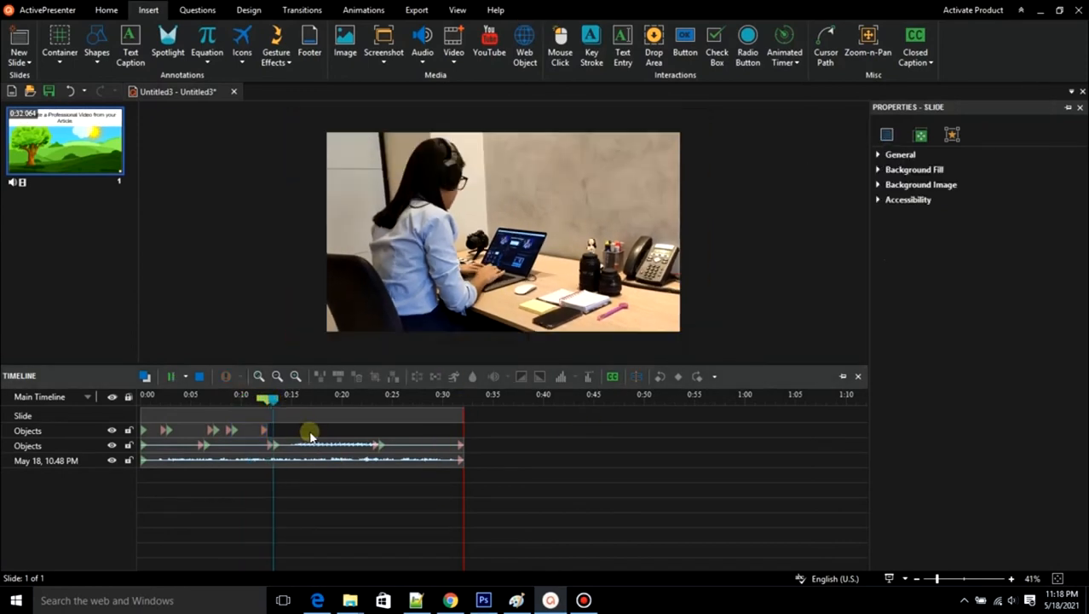
click(416, 600)
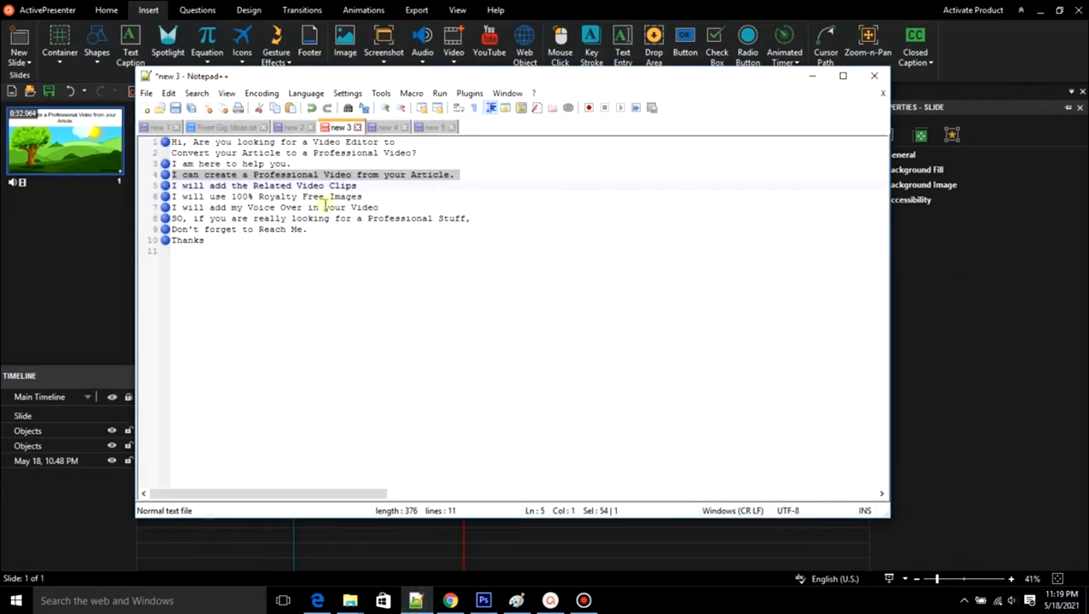
triple_click(315, 189)
key(ctrl+c)
key(alt+Tab)
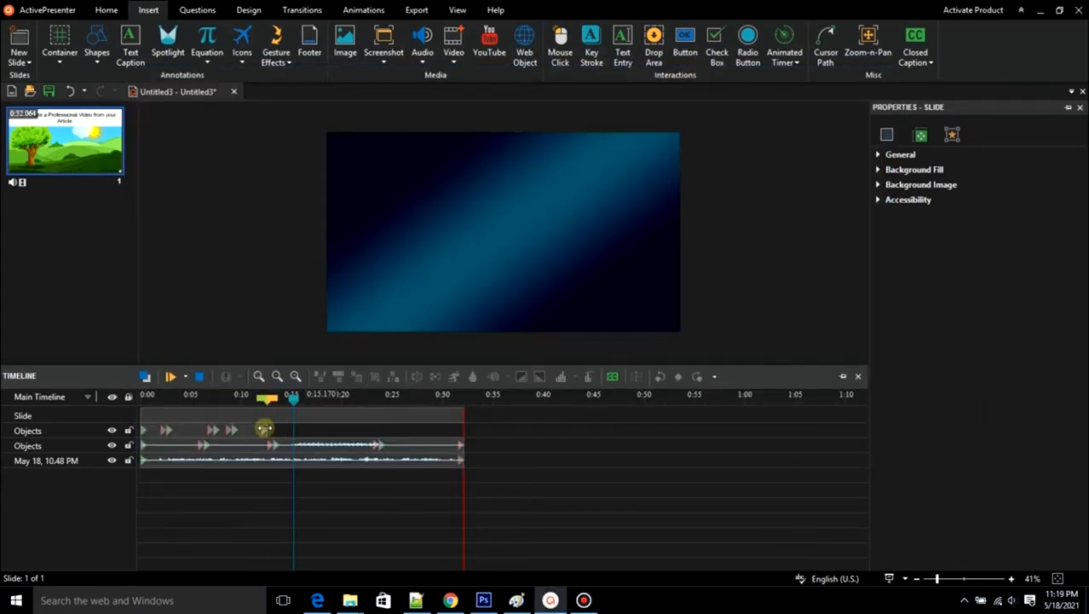
Add a fifth caption after the fourth as its copy, with the text "I will add the Related Video Clips" in a one-line banner.
drag(265, 428, 310, 433)
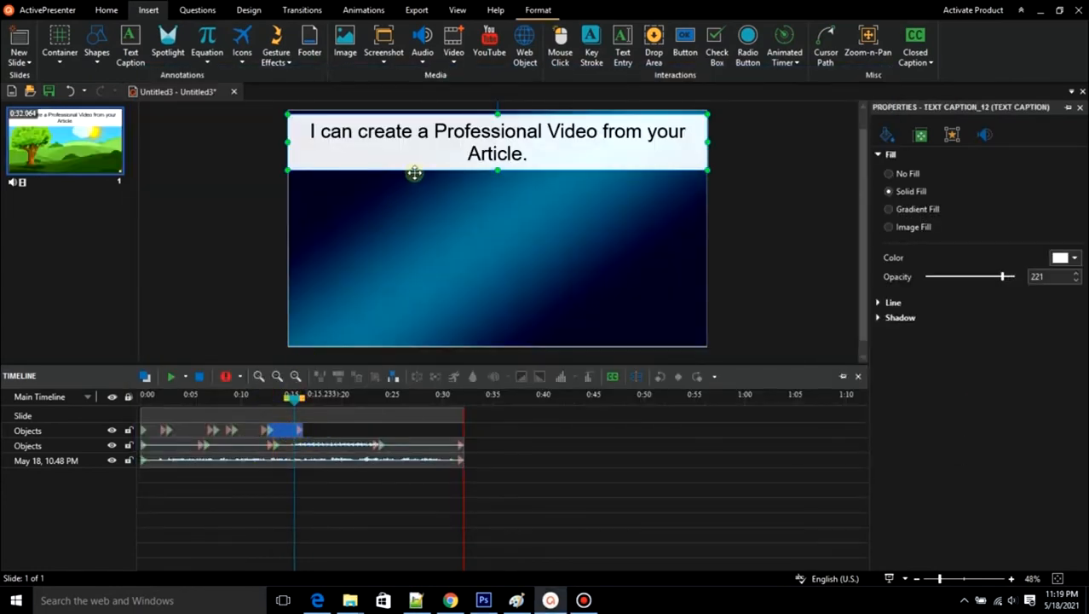
double_click(456, 130)
key(ctrl+v)
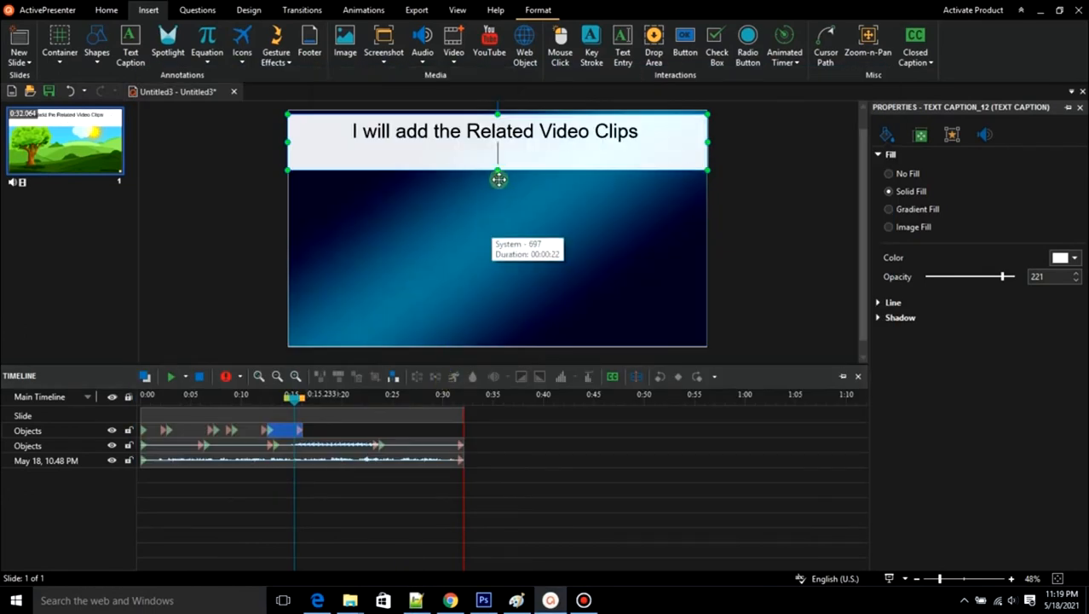
drag(500, 155, 500, 151)
key(BackSpace)
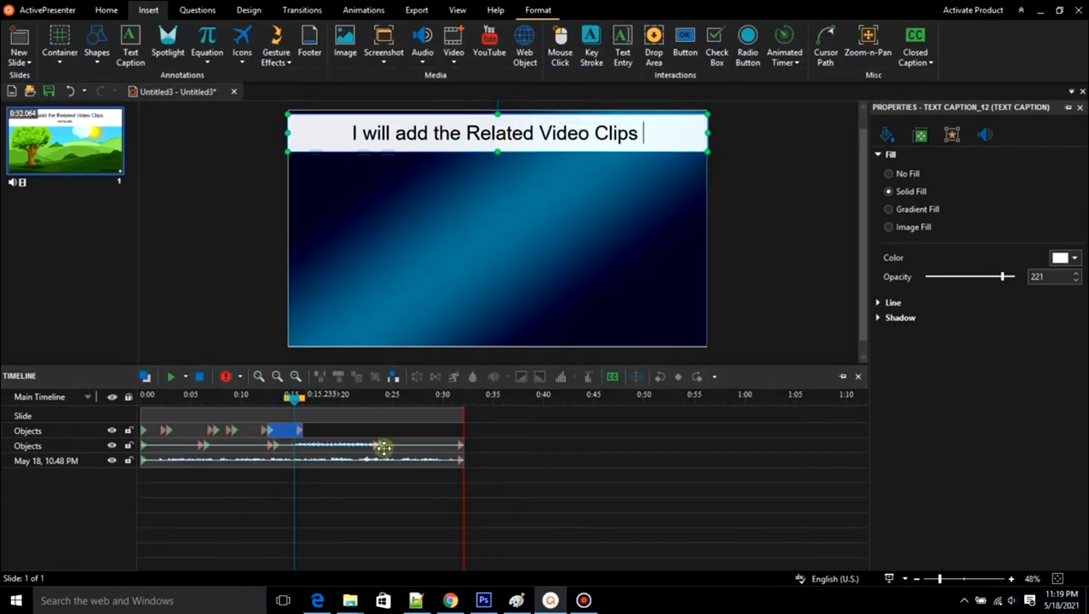
Place a copy of the fifth caption at about 0:16.1 and play the slide from there.
mouse_move(297, 407)
mouse_down()
mouse_move(314, 404)
mouse_move(285, 402)
mouse_move(320, 406)
mouse_move(299, 401)
mouse_up()
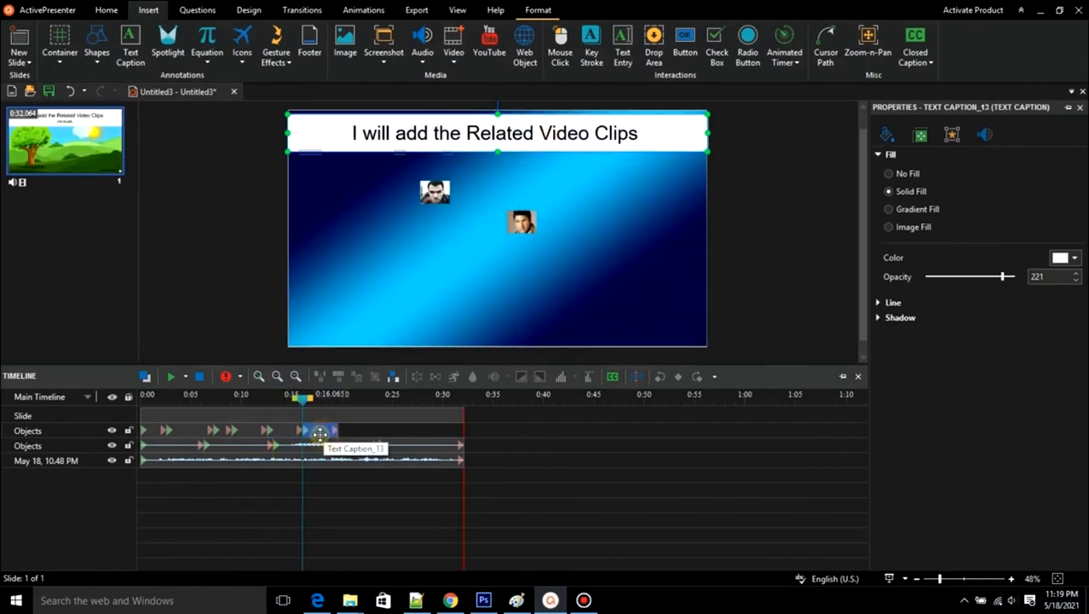
key(space)
Turn off Autoplay for the System - 697 video clip.
click(346, 444)
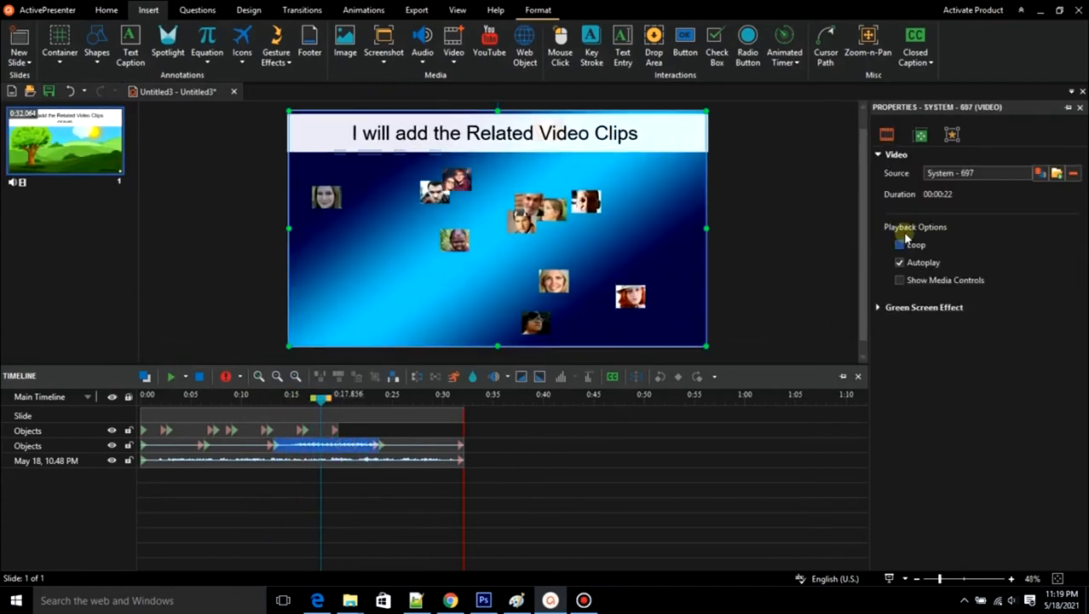
click(926, 136)
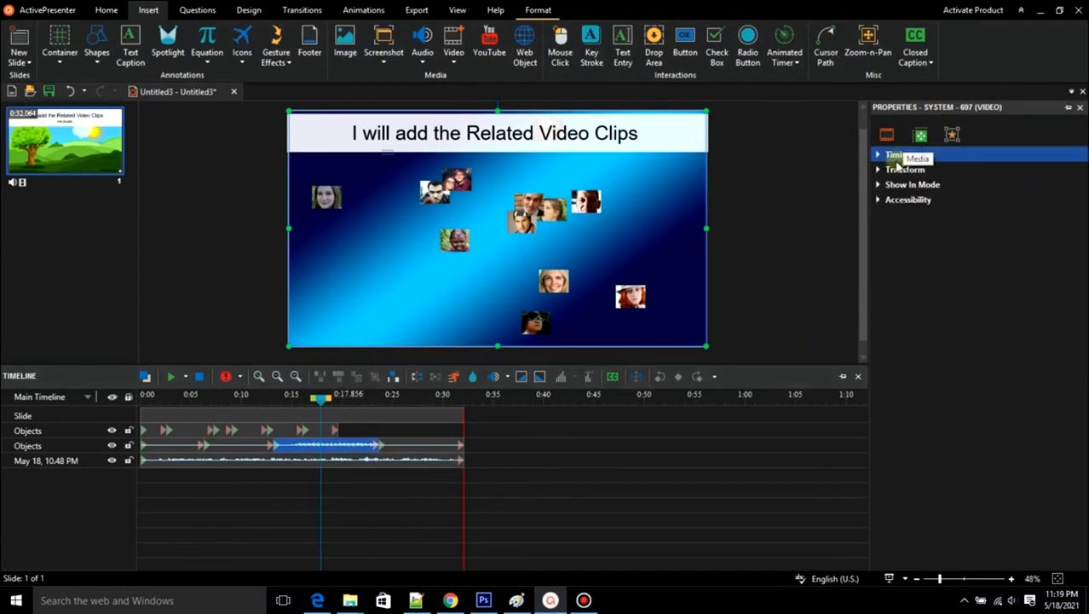
click(887, 134)
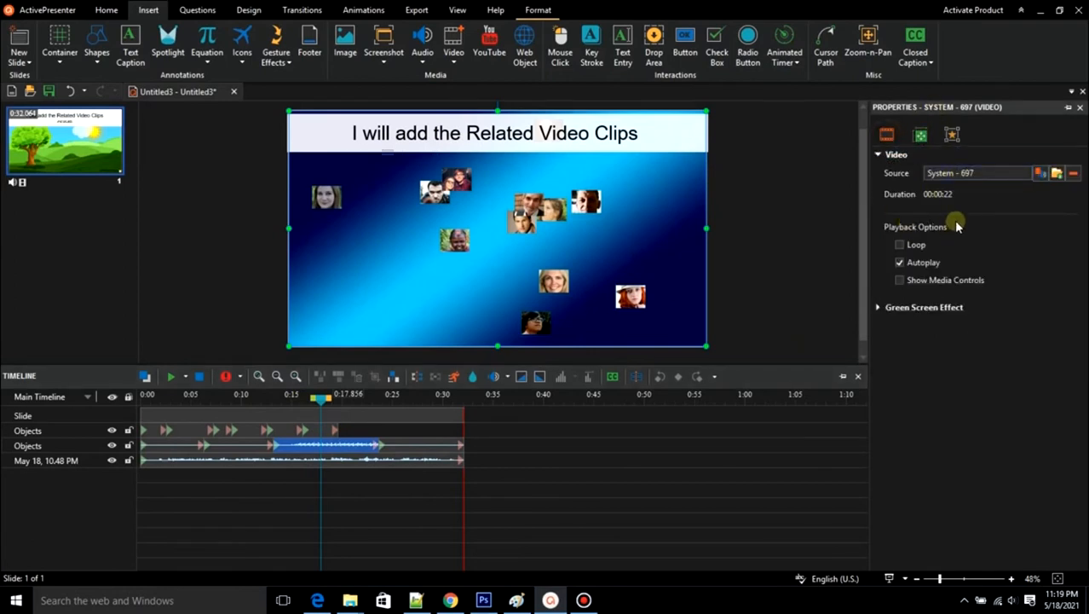
click(900, 263)
Try the Show Media Controls and Loop playback options on the System - 697 clip and switch both off again.
click(900, 280)
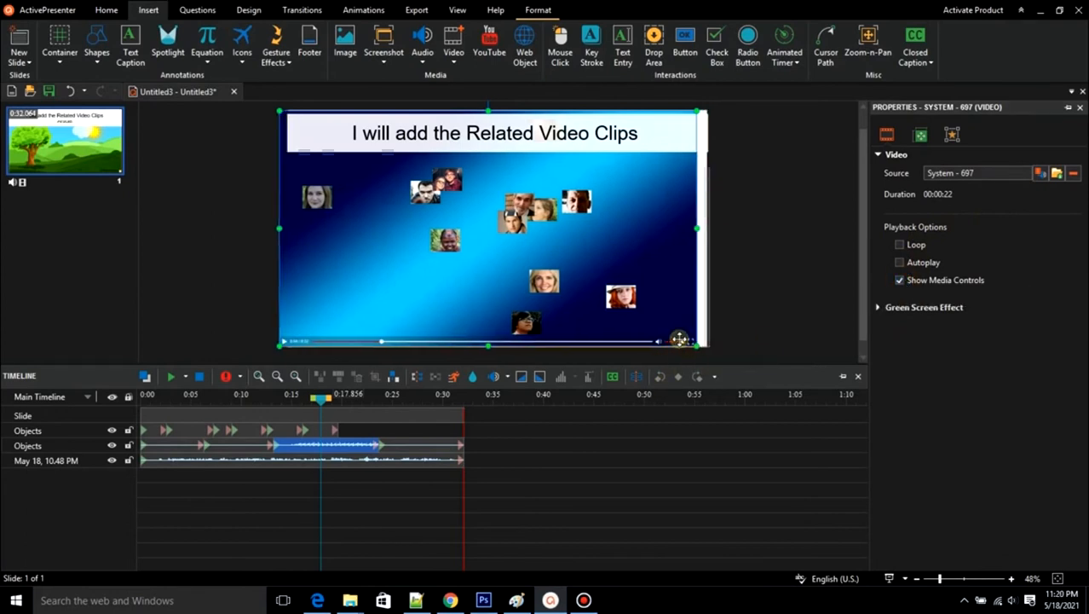
click(920, 282)
click(914, 246)
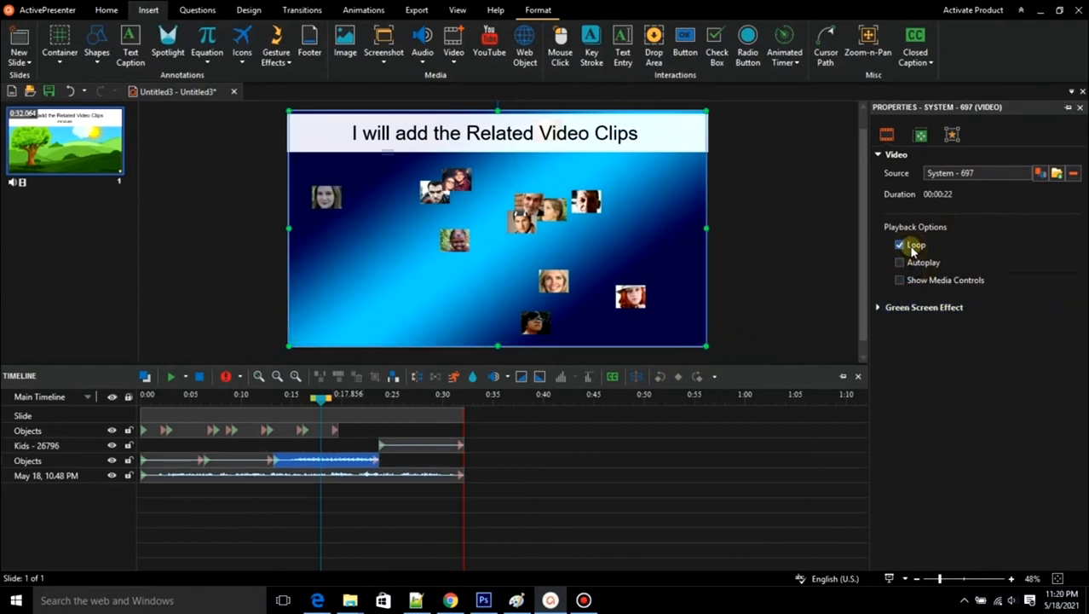
click(900, 246)
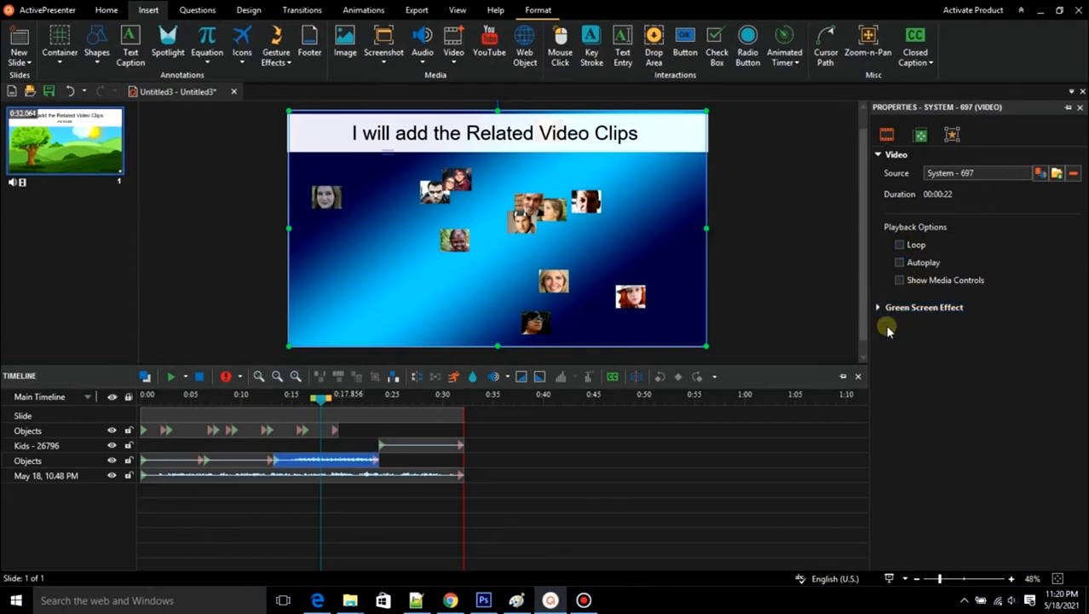
Examine the System - 697 clip's green screen, timing, transform, accessibility and interactivity properties.
click(888, 308)
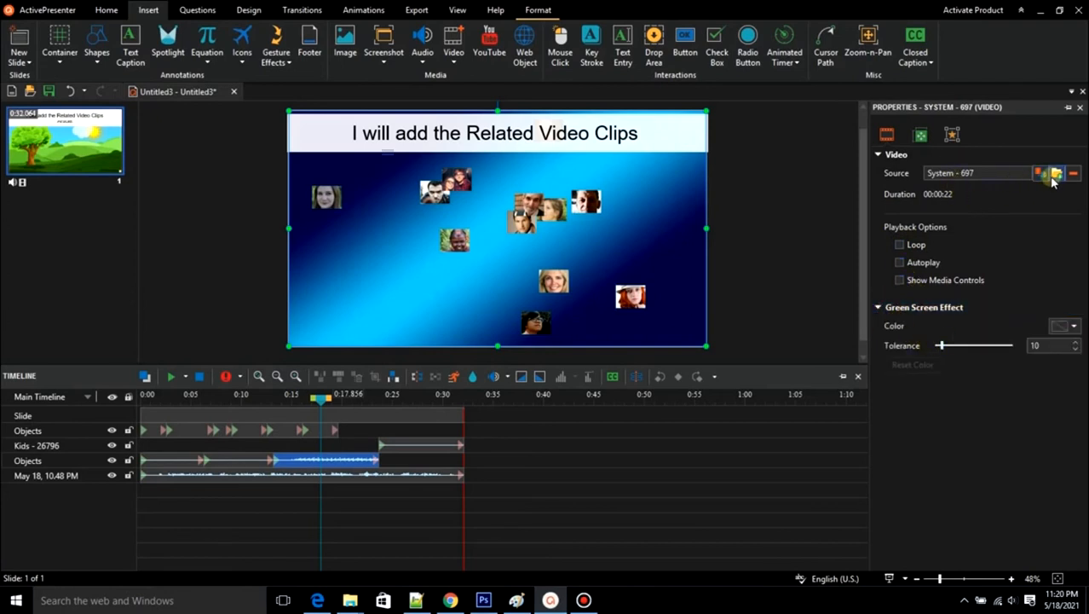
click(920, 135)
click(890, 200)
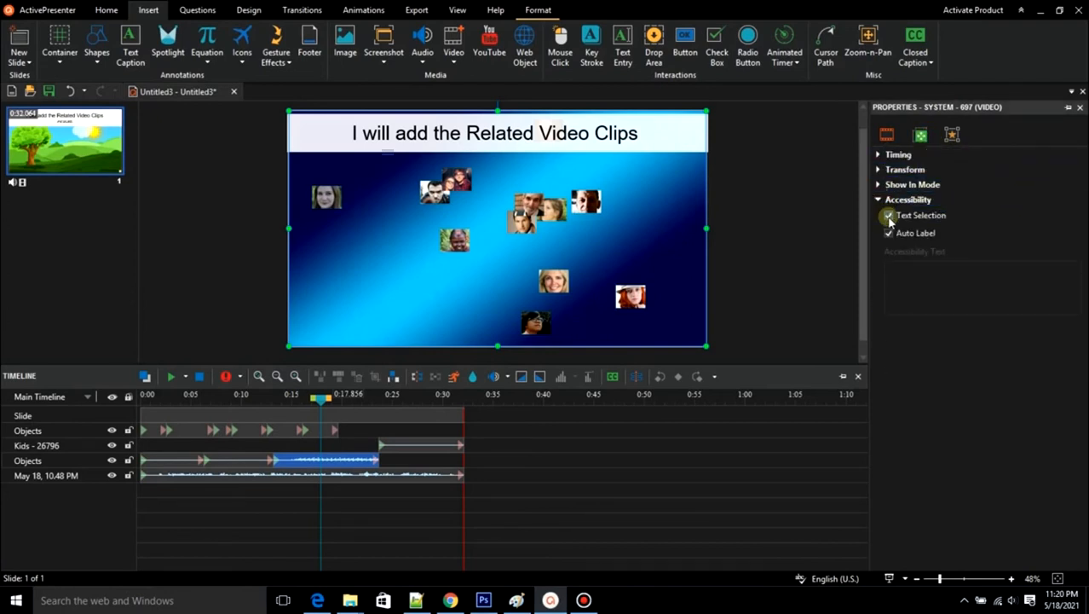
click(879, 184)
click(879, 169)
click(878, 154)
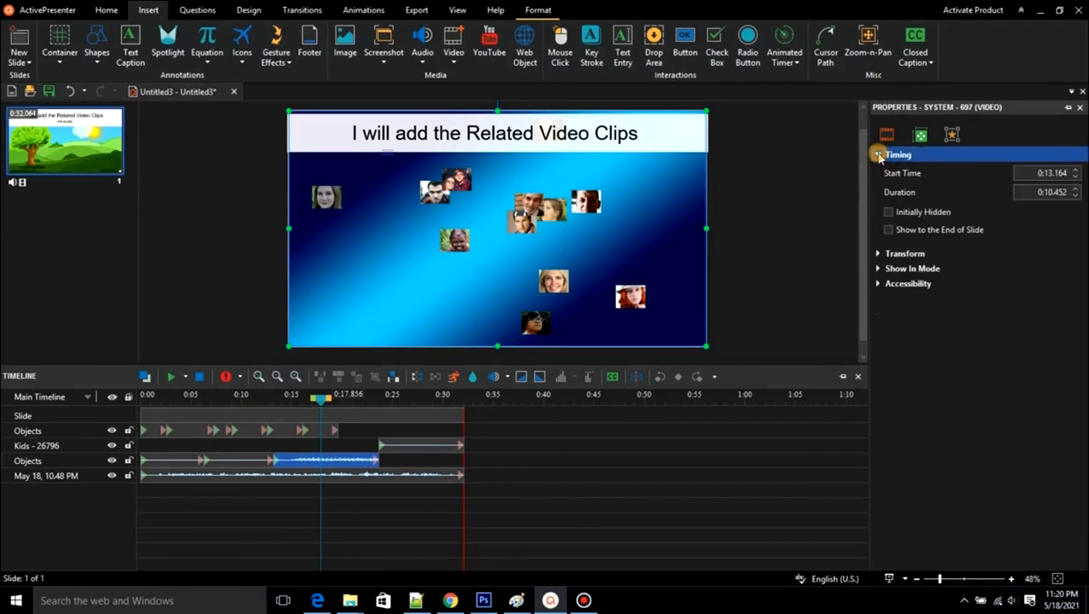
click(879, 155)
click(877, 155)
click(877, 156)
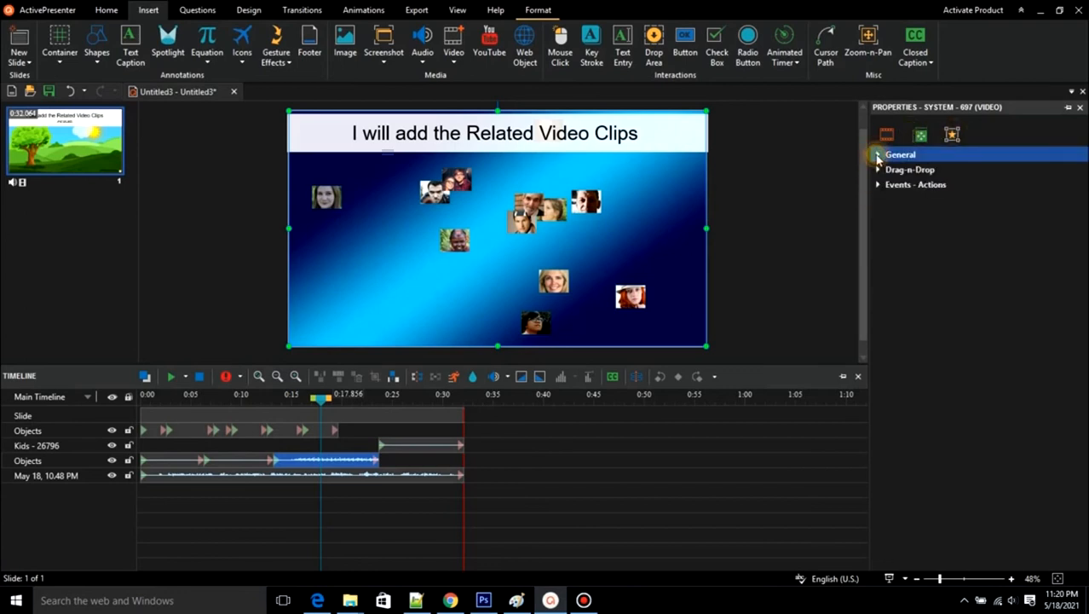
click(877, 157)
click(877, 155)
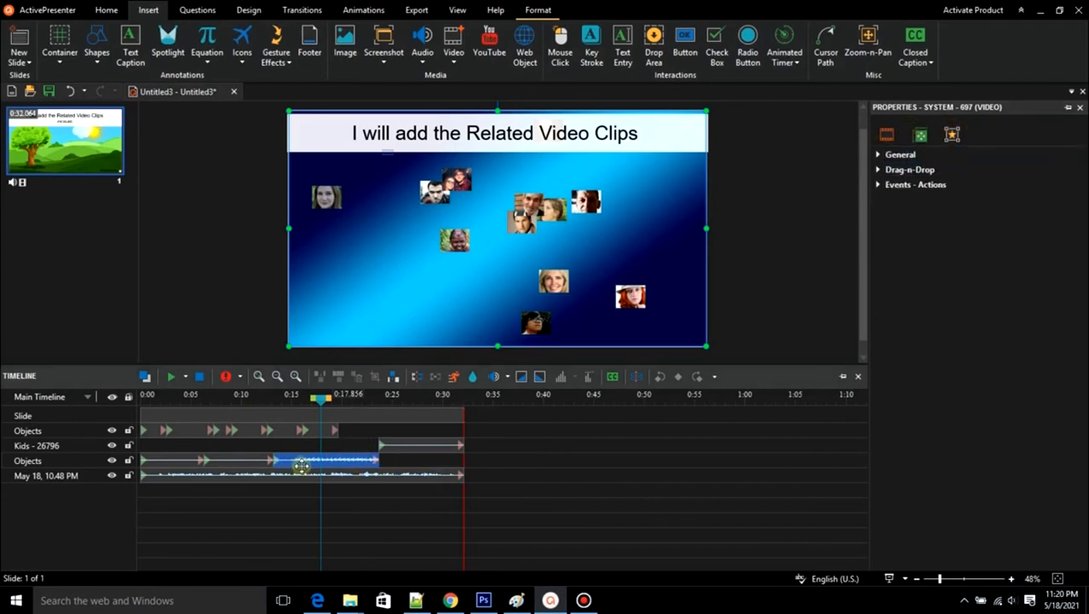
right_click(331, 458)
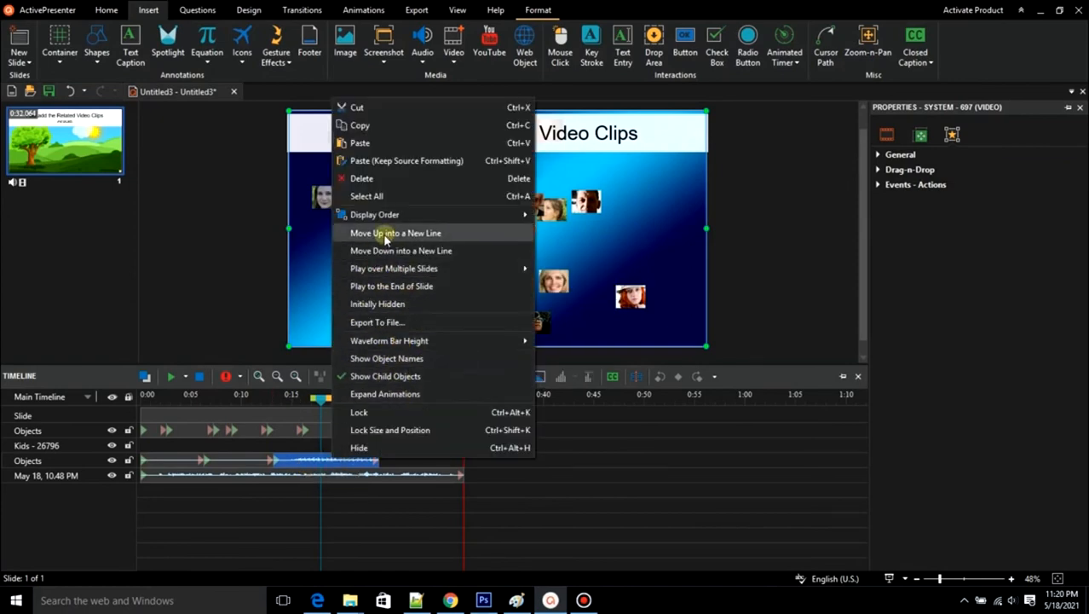
click(475, 7)
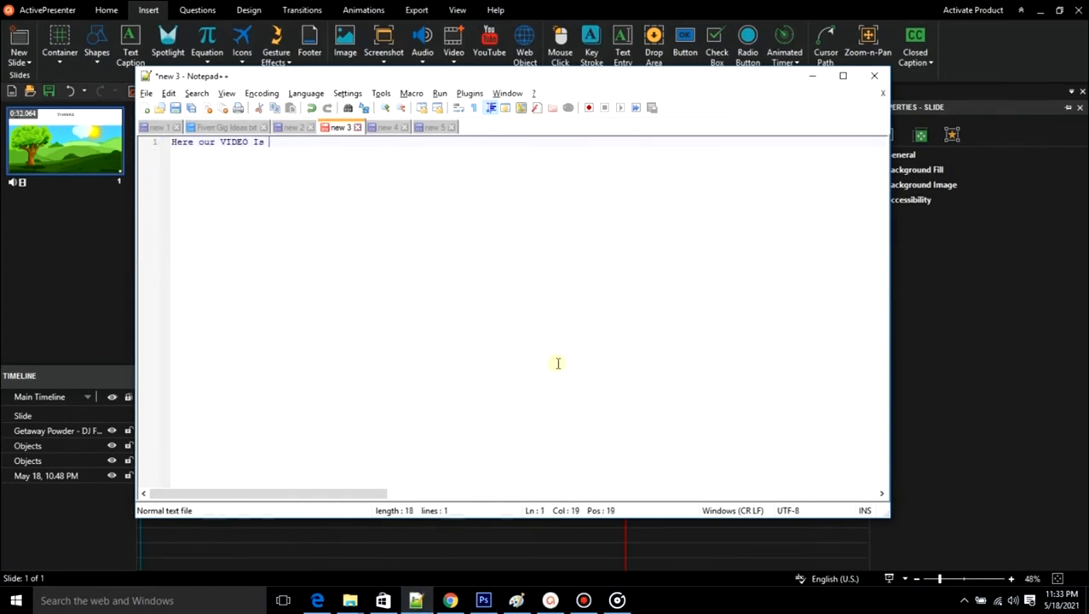
Complete the Notepad++ note's first line with "ready." and add the line "and Now let's Export it." below.
text(ready.)
scroll(549, 324, up, 3)
key(Return)
text(and Now let's Export it.)
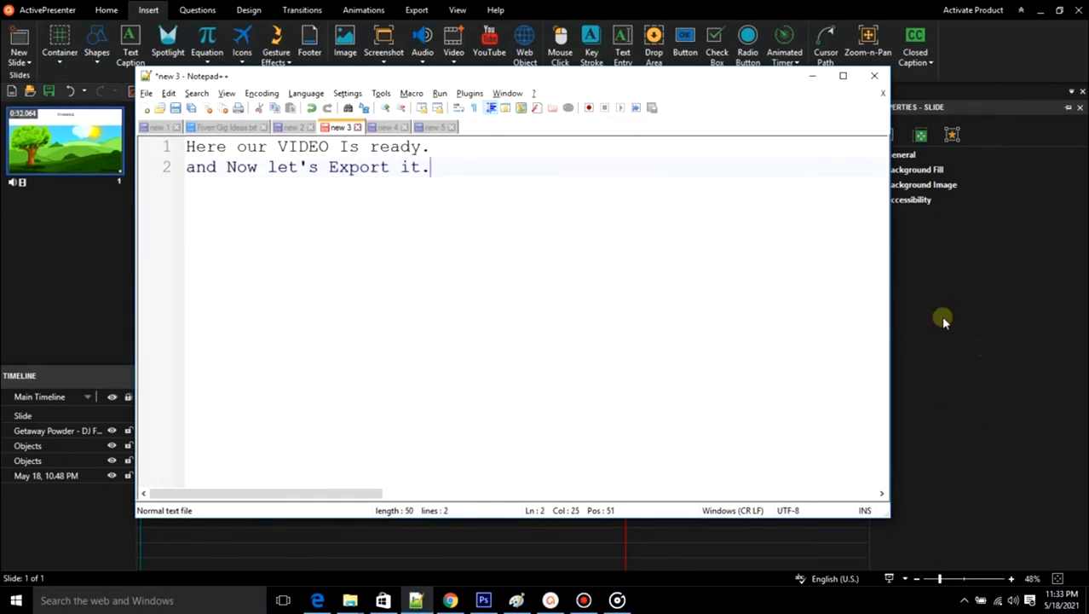
Switch back to ActivePresenter and open the project's video export settings, with the output size at 1280 by 720.
click(943, 320)
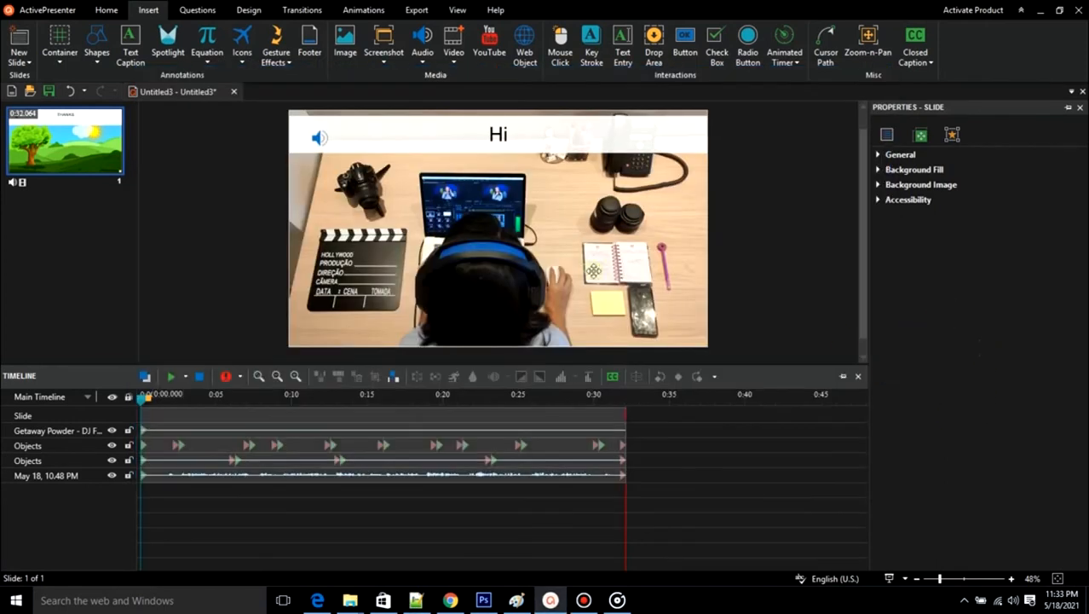
key(ctrl+alt+d)
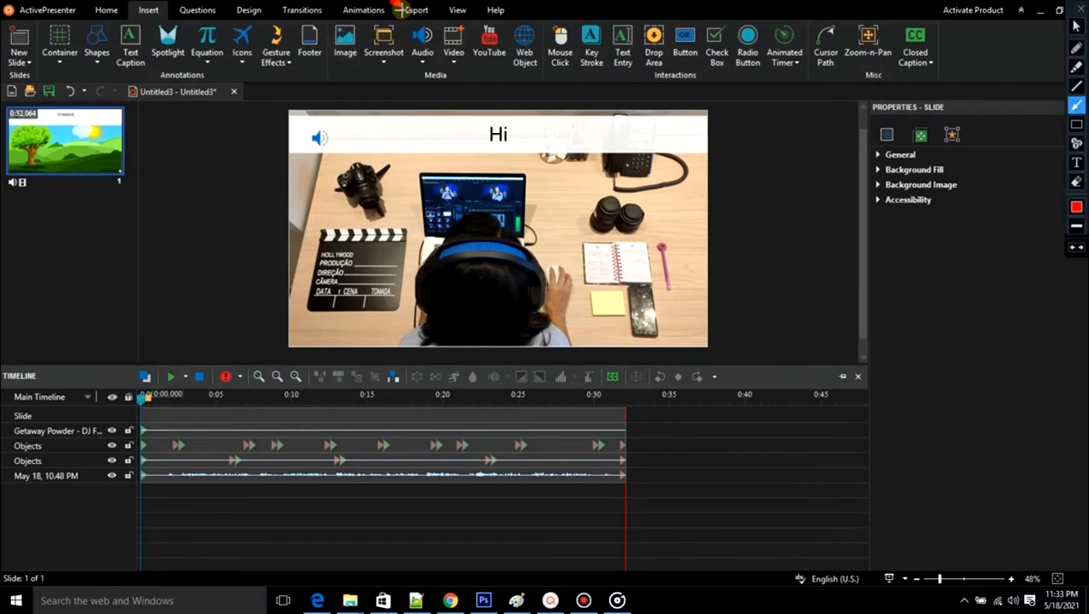
click(417, 10)
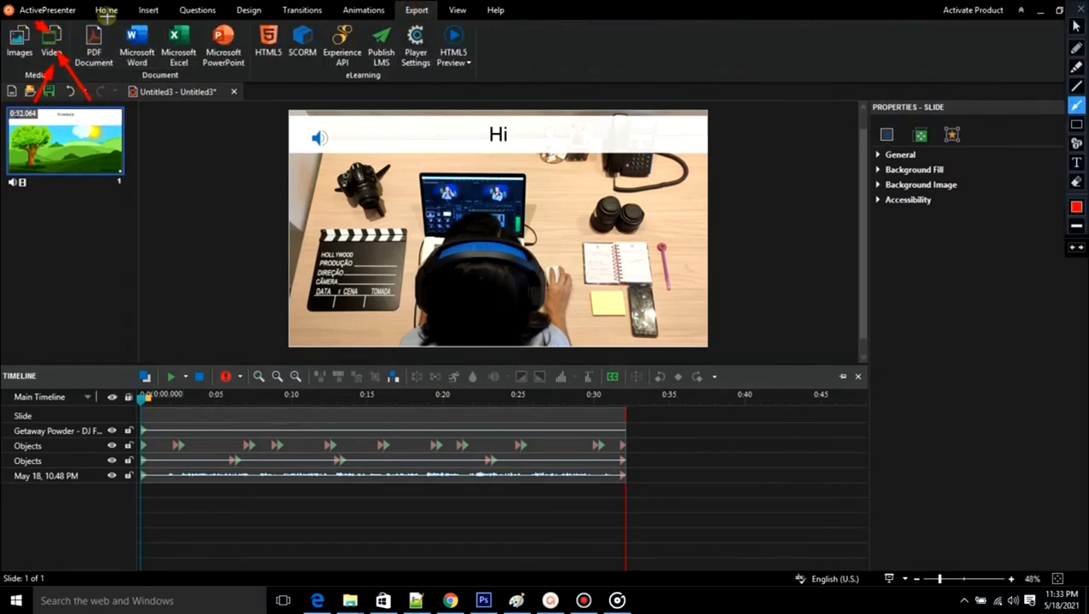
key(ctrl+alt+d)
click(45, 47)
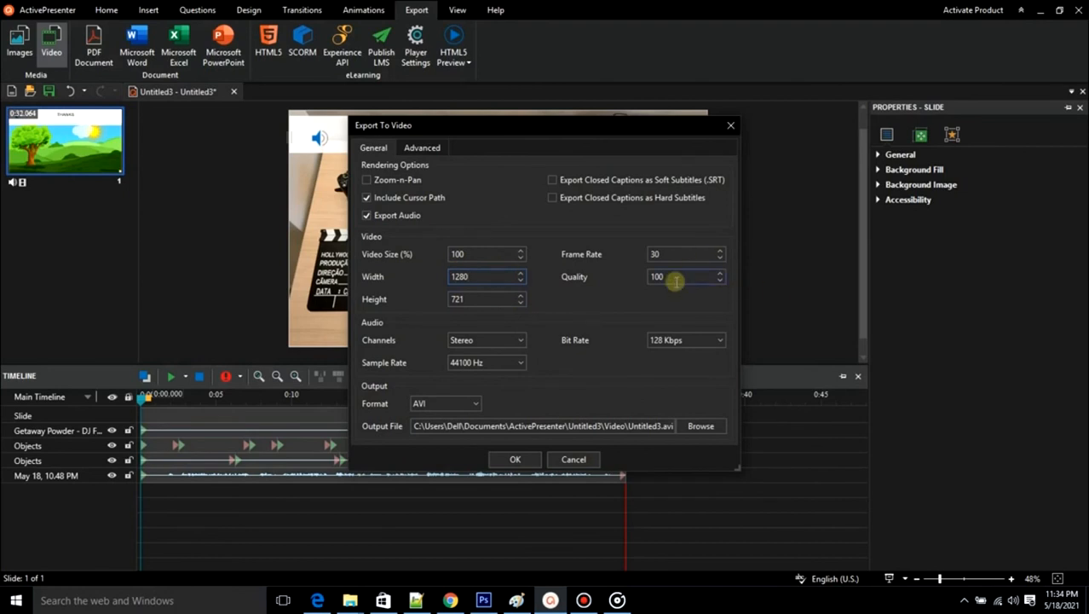
key(ctrl+alt+d)
drag(626, 266, 645, 279)
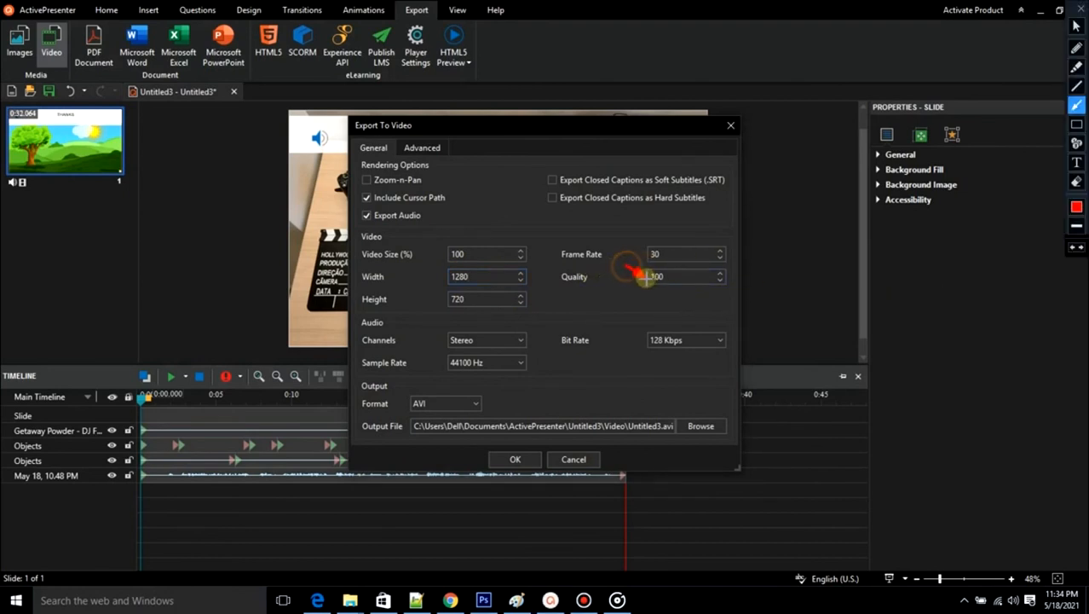
Set the video export quality to 150 and start exporting the project.
key(ctrl+alt+d)
double_click(660, 276)
text(150)
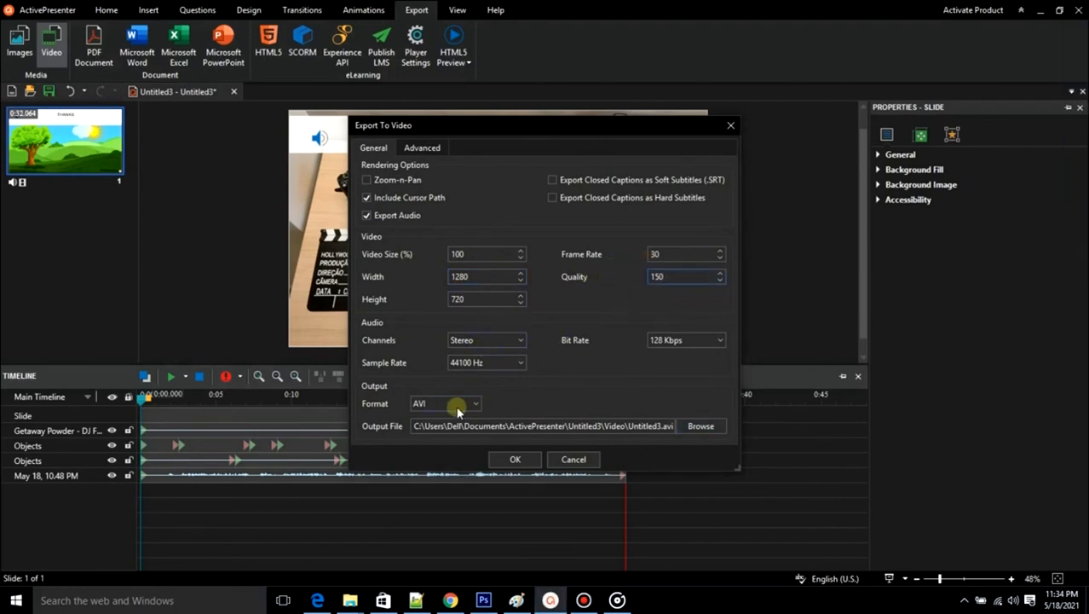
click(422, 419)
click(515, 459)
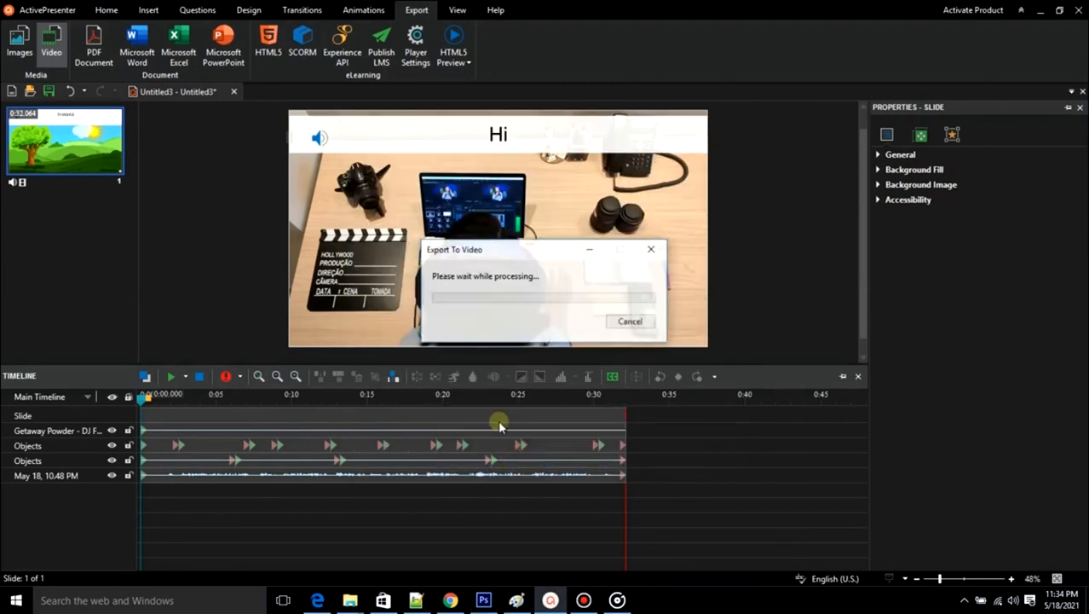
key(ctrl+alt+d)
key(ctrl+alt+d)
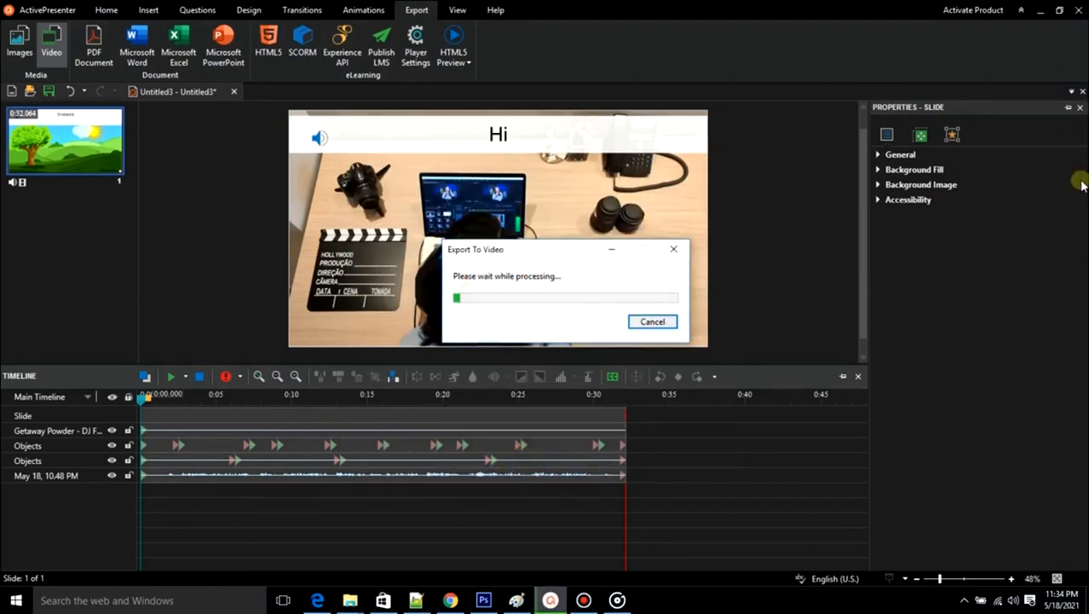
key(ctrl+alt+d)
drag(443, 245, 673, 334)
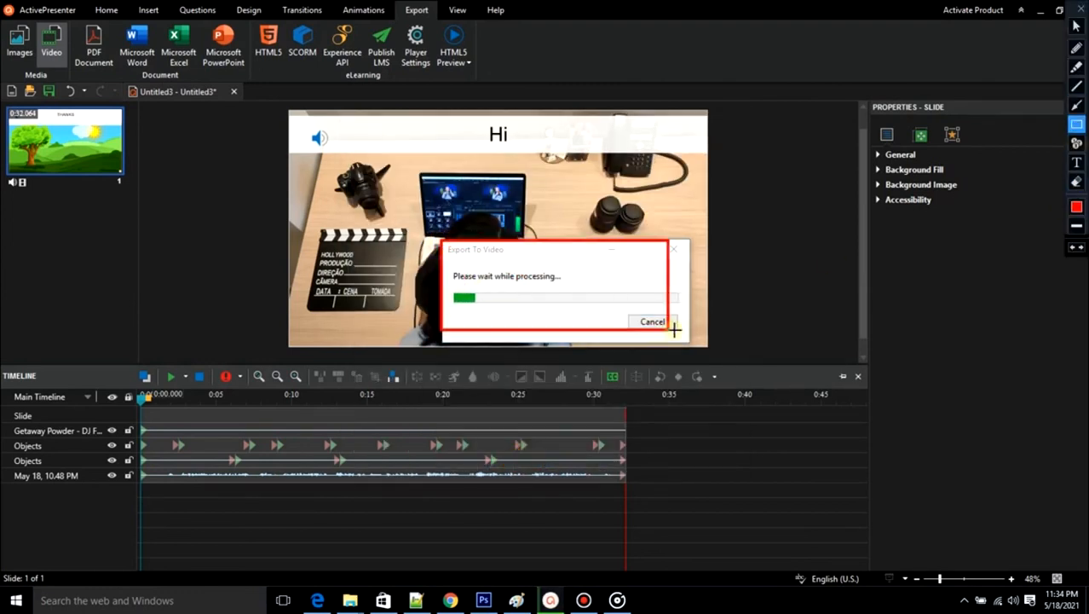
key(ctrl+alt+d)
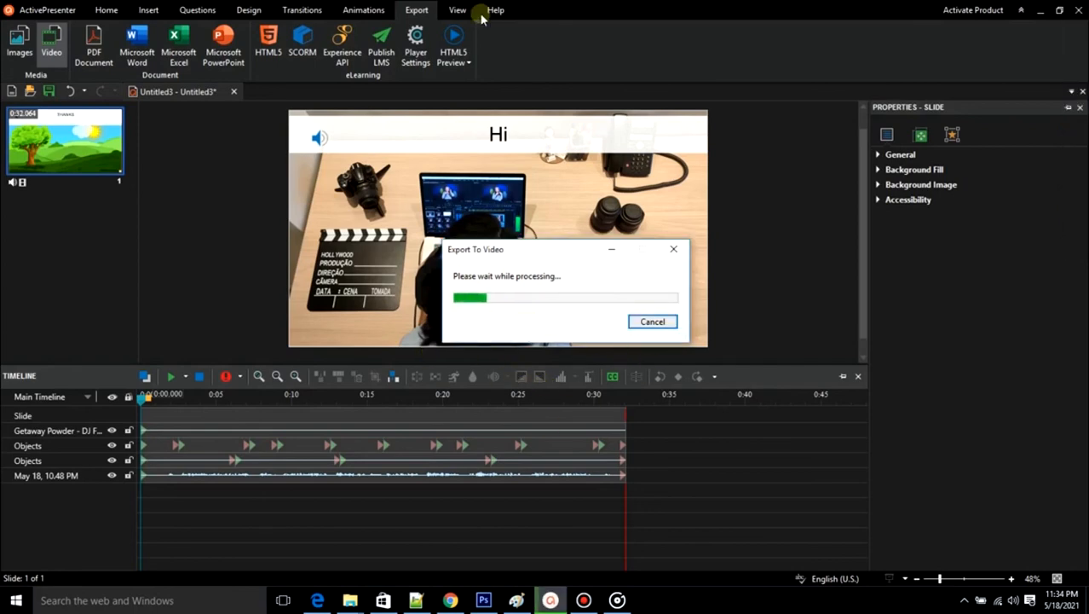
Open the export's output folder, watch the exported video full screen in Movies & TV and close the player.
click(445, 321)
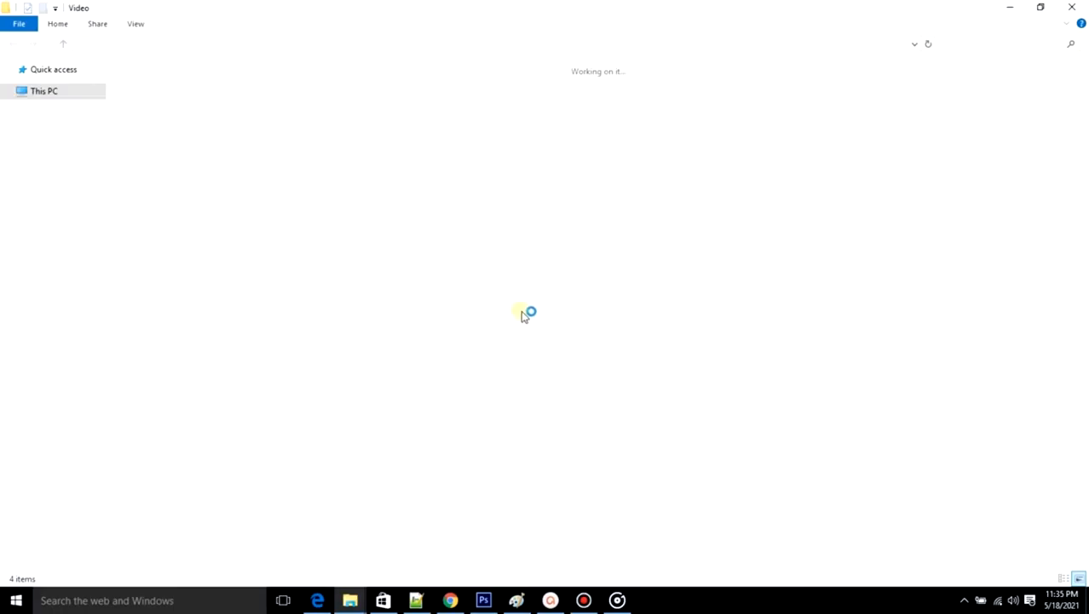
right_click(380, 114)
click(411, 115)
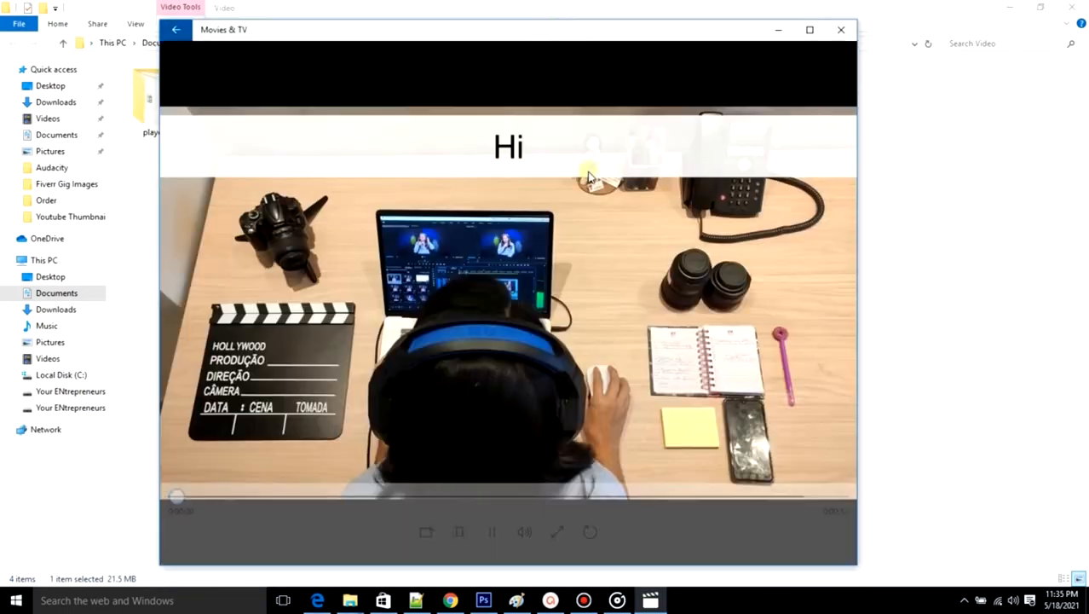
double_click(561, 245)
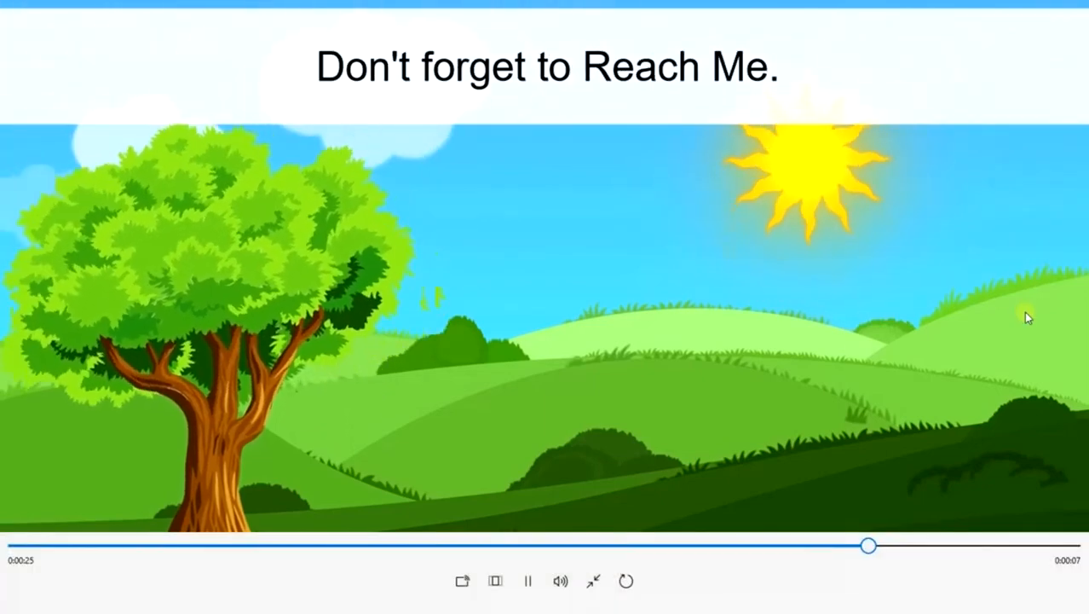
double_click(1024, 312)
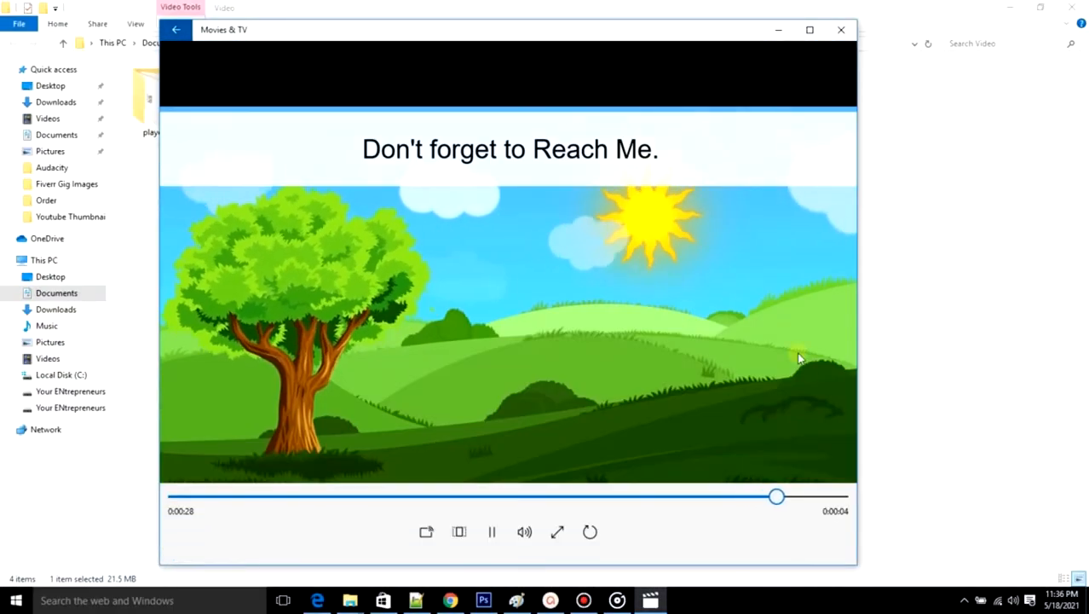
click(840, 30)
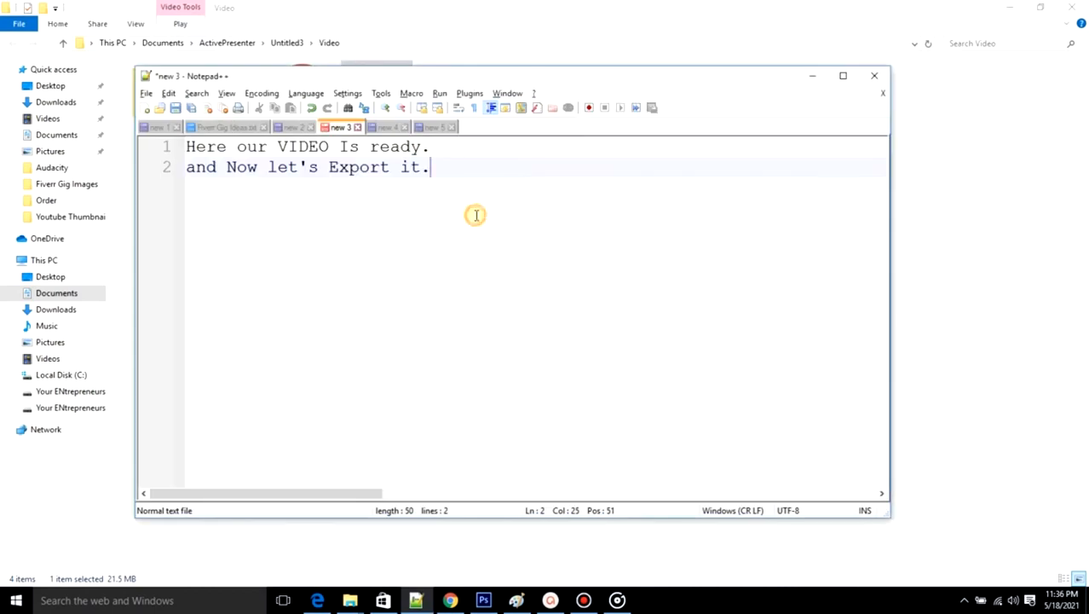